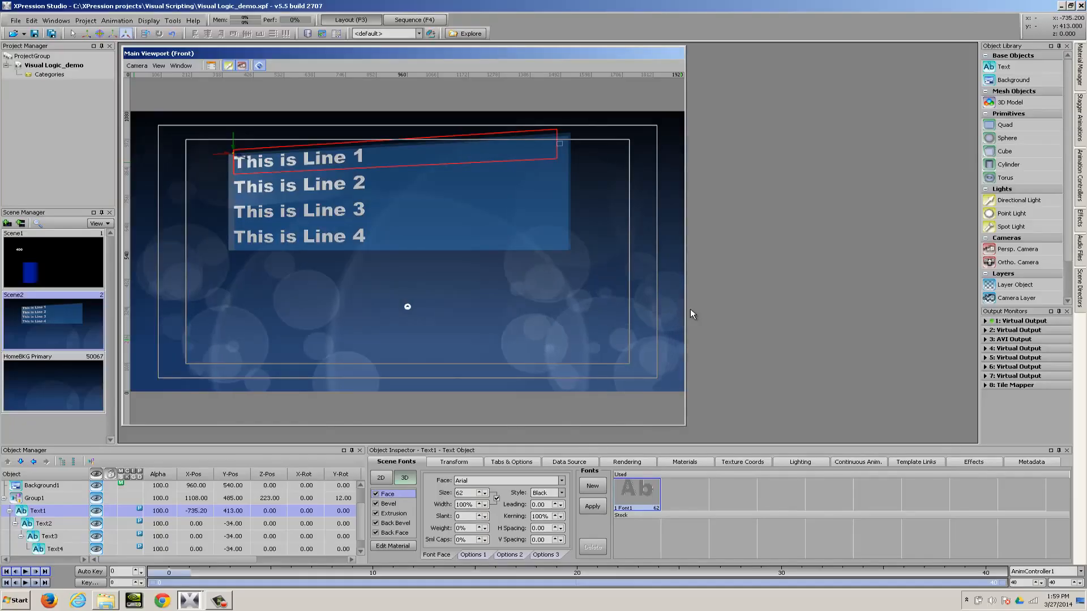
# Open Scene2's visual logic script and examine how the text bounding-box heights drive the text positions and cube scale.
pyautogui.moveTo(274, 55); pyautogui.dragTo(282, 54)
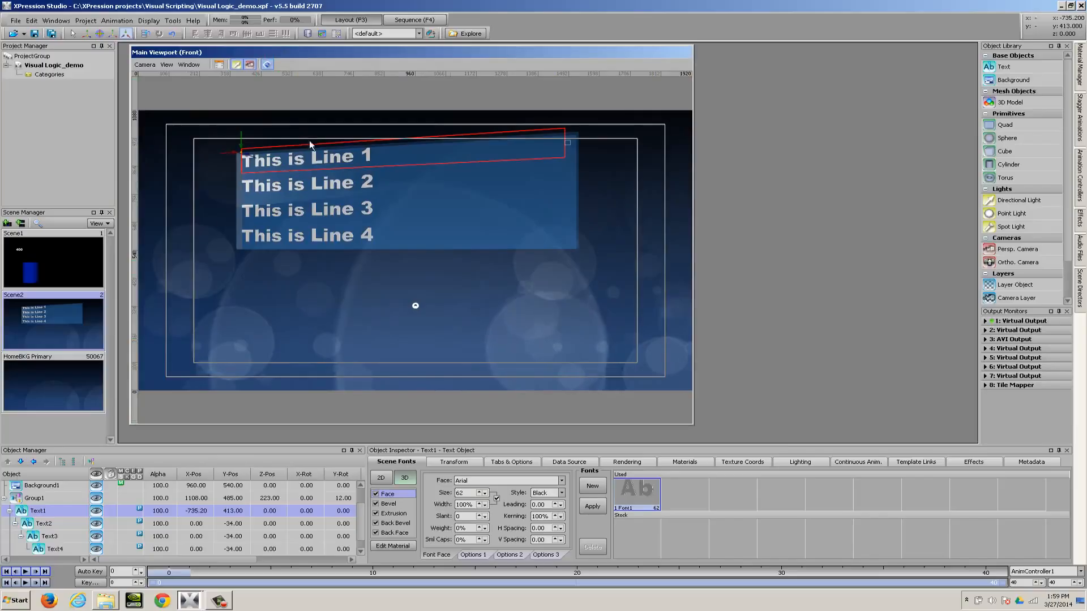
pyautogui.rightClick(66, 327)
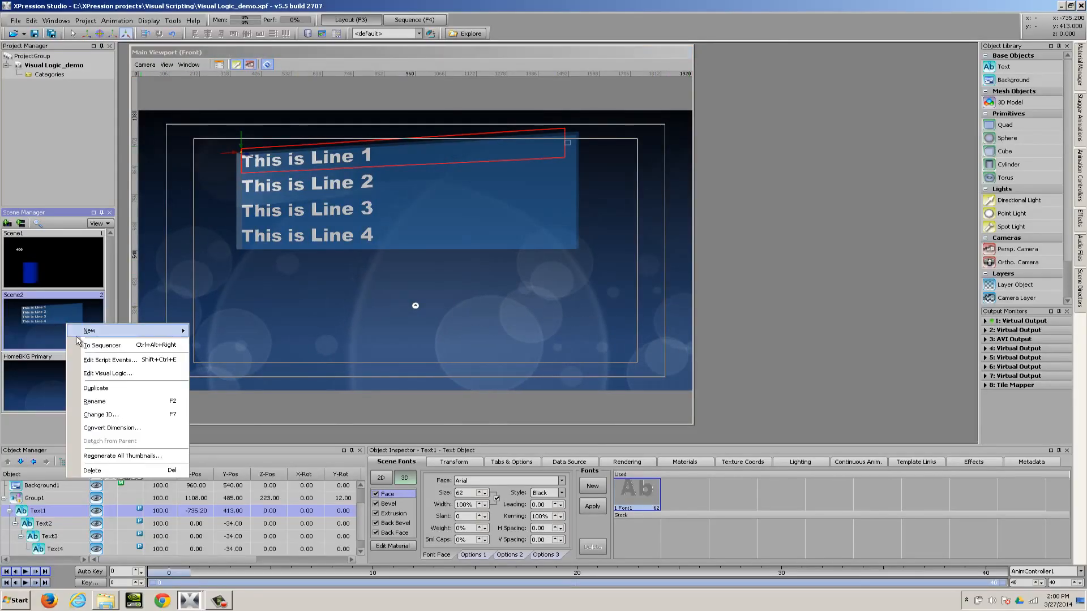
pyautogui.click(109, 375)
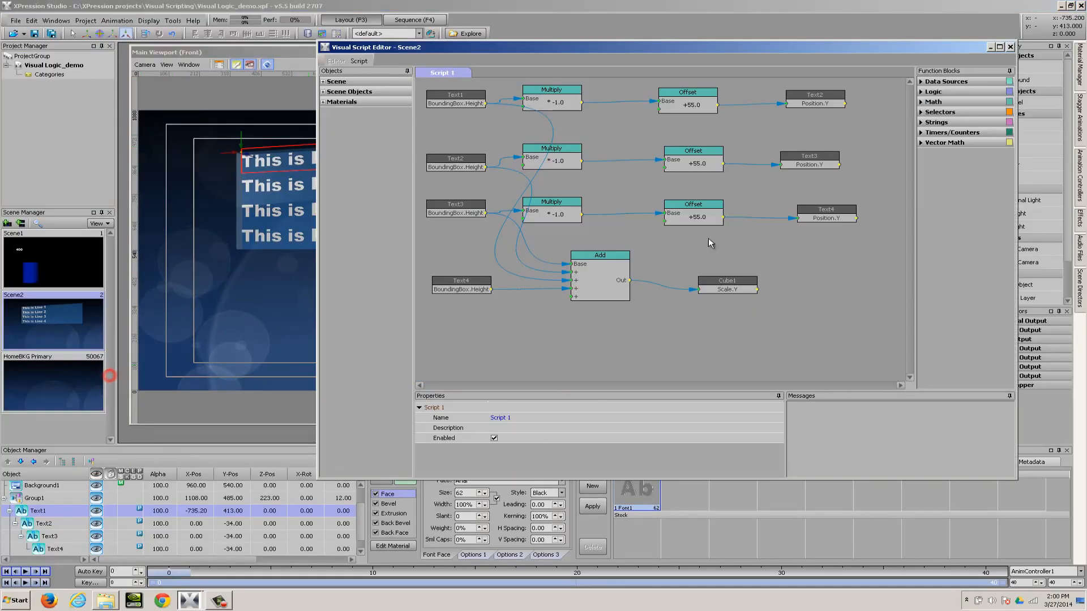
pyautogui.click(1010, 49)
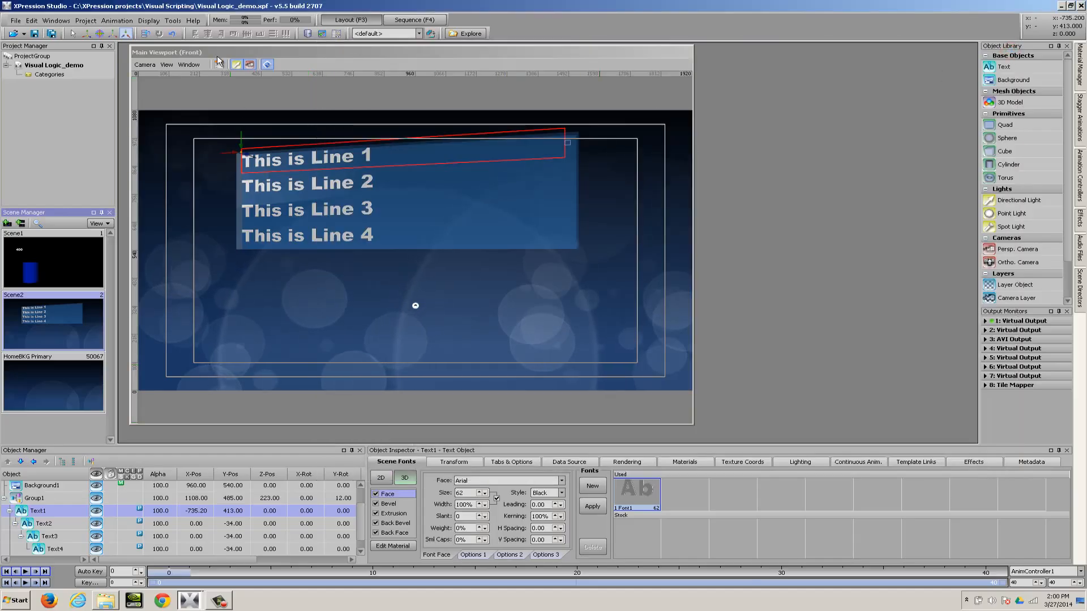
pyautogui.click(214, 52)
pyautogui.moveTo(237, 53); pyautogui.dragTo(242, 56)
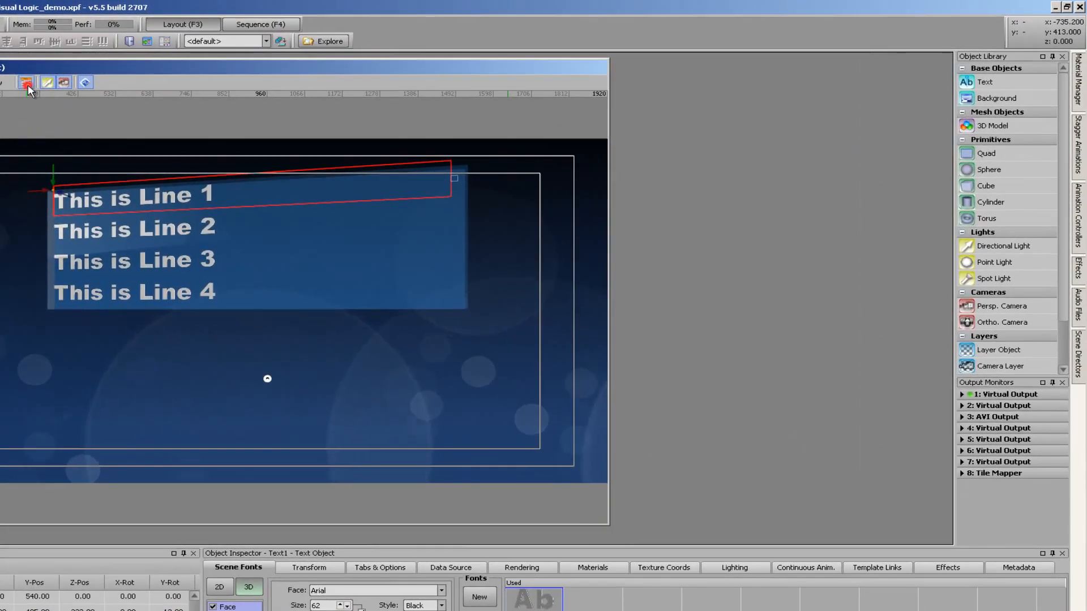
pyautogui.click(198, 69)
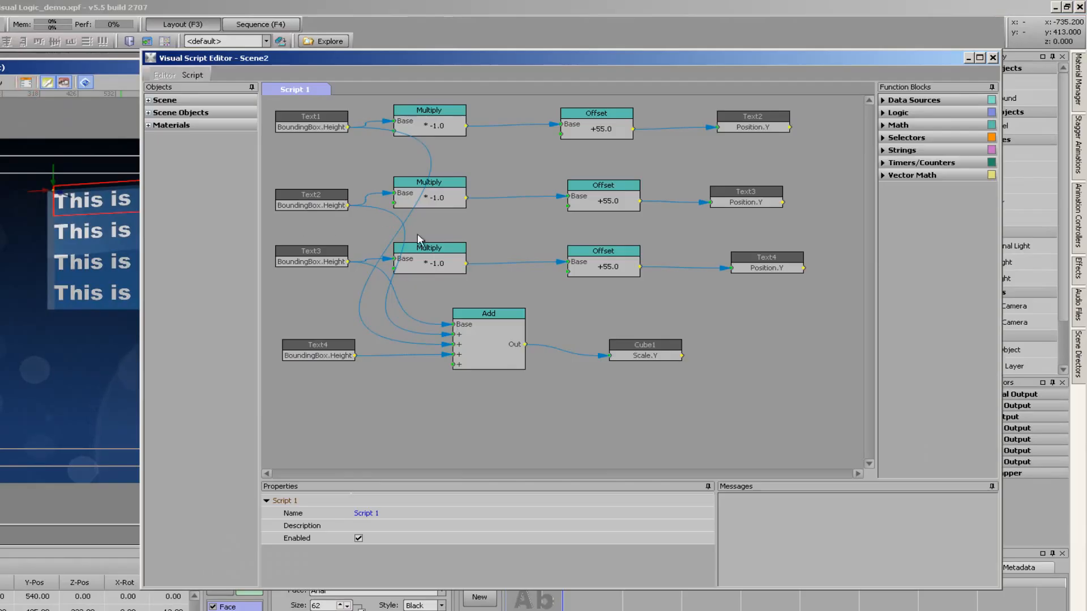
pyautogui.moveTo(587, 60); pyautogui.dragTo(497, 65)
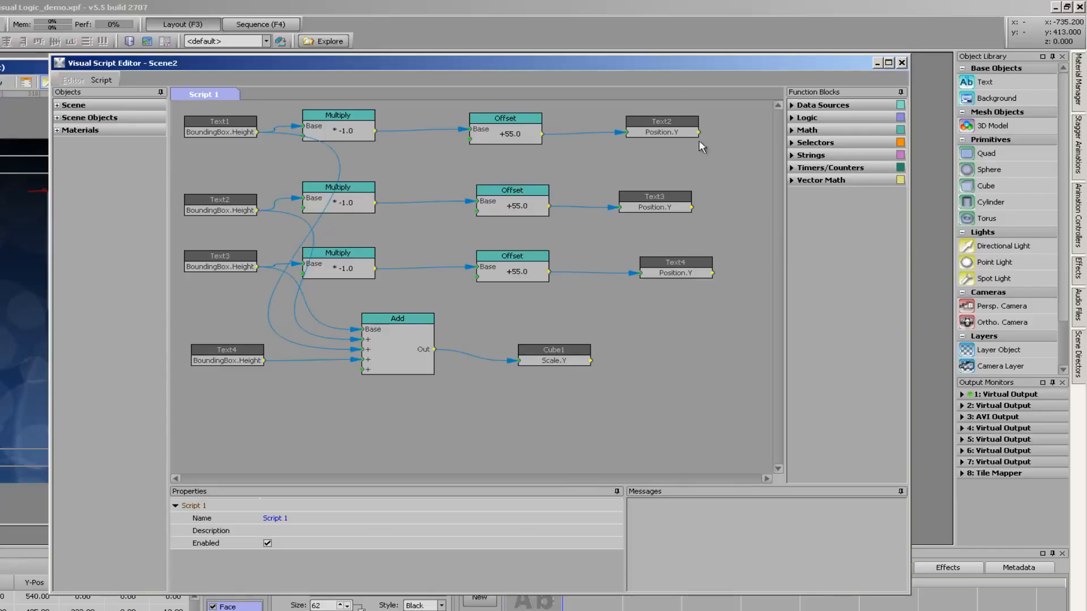
pyautogui.click(902, 62)
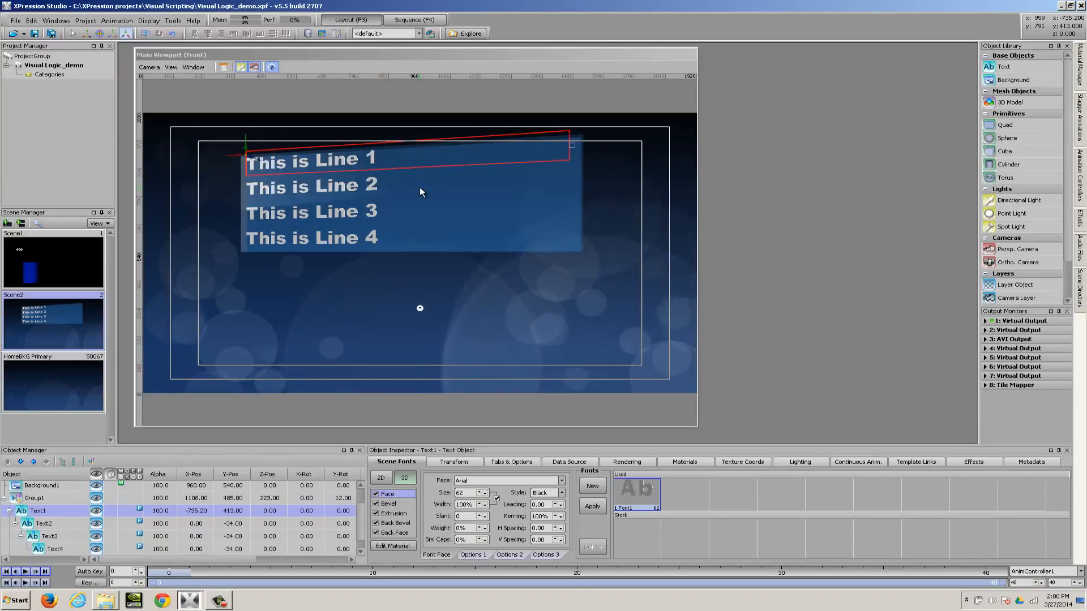
# Add an empty line after "This is Line 1" in the first text object.
pyautogui.doubleClick(389, 157)
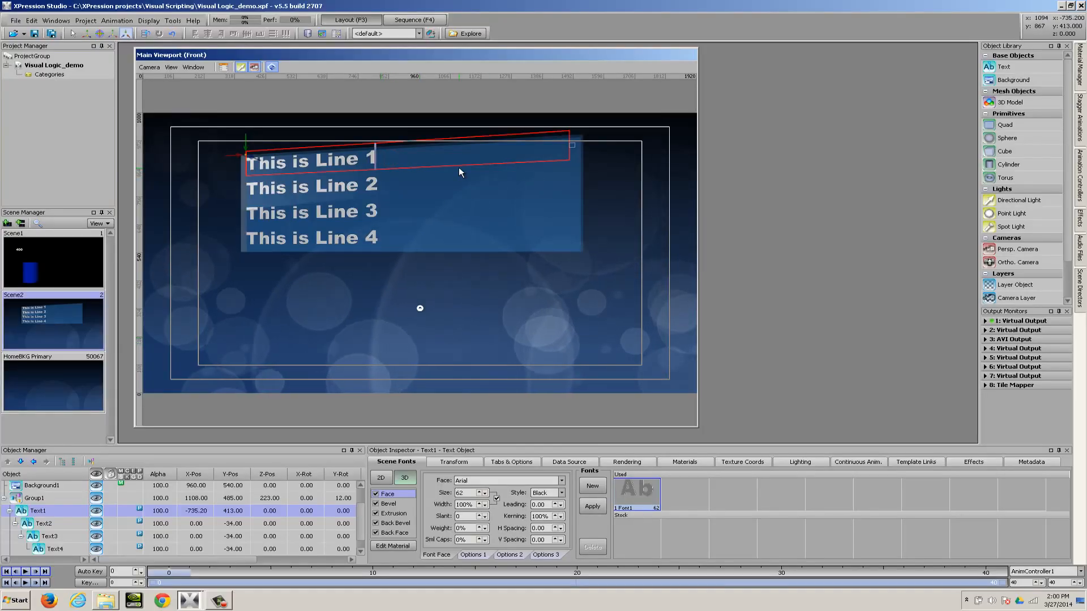
pyautogui.press('Return')
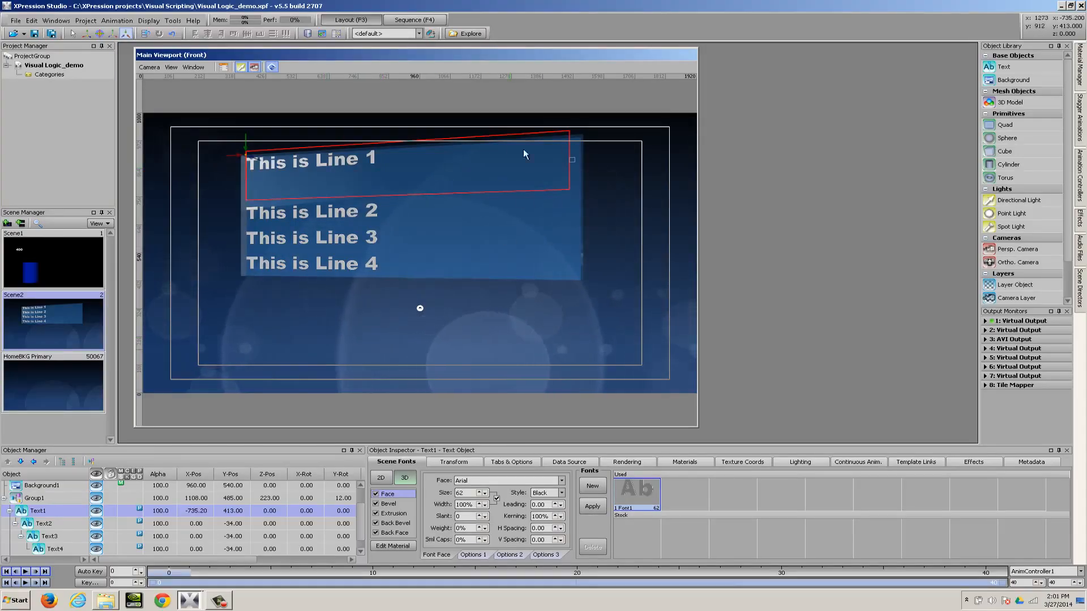
# Swing Group1's Y rotation back and forth and return it to 12.
pyautogui.click(46, 500)
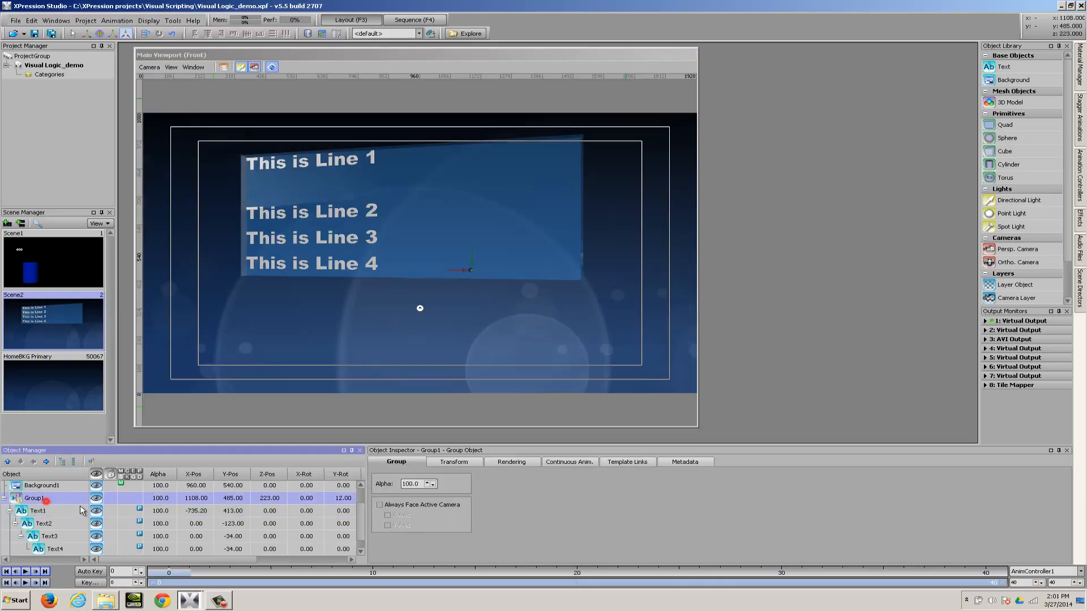
pyautogui.click(471, 462)
pyautogui.click(478, 494)
pyautogui.scroll(-16, 479, 495)
pyautogui.scroll(20, 479, 494)
pyautogui.scroll(-20, 479, 494)
pyautogui.scroll(20, 479, 494)
pyautogui.scroll(-5, 479, 494)
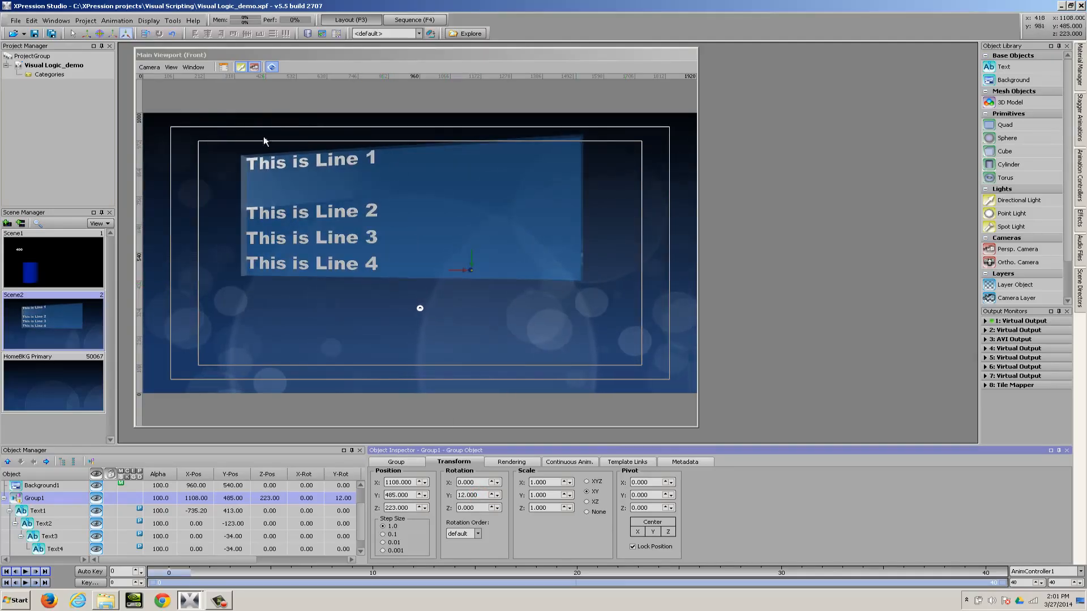
# Try an empty line after "This is Line 2", and remove the extra lines from both the second and first text objects.
pyautogui.click(354, 164)
pyautogui.click(365, 218)
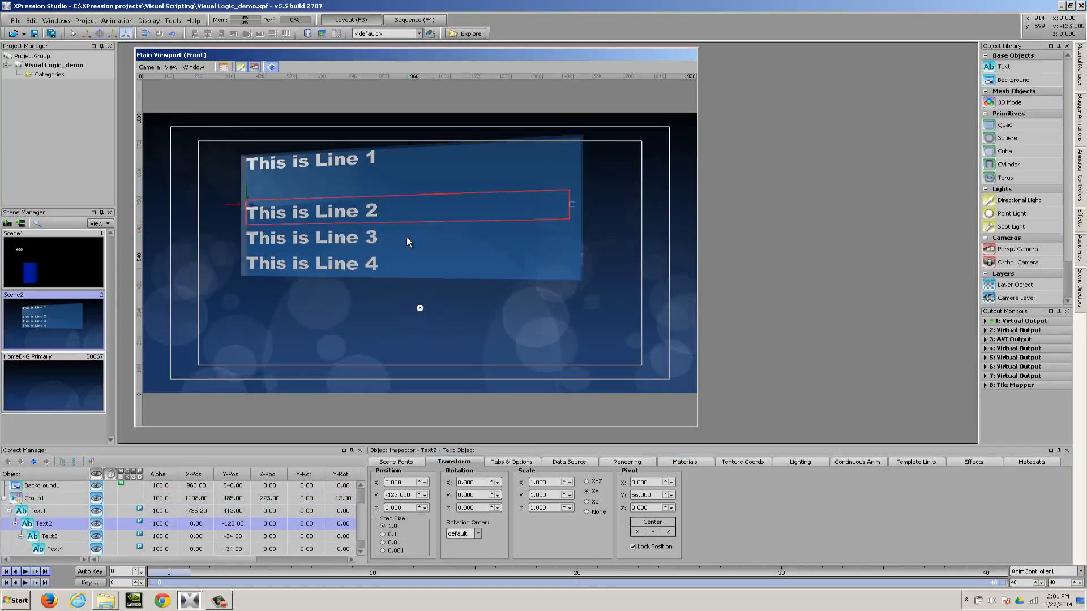
pyautogui.press('Return')
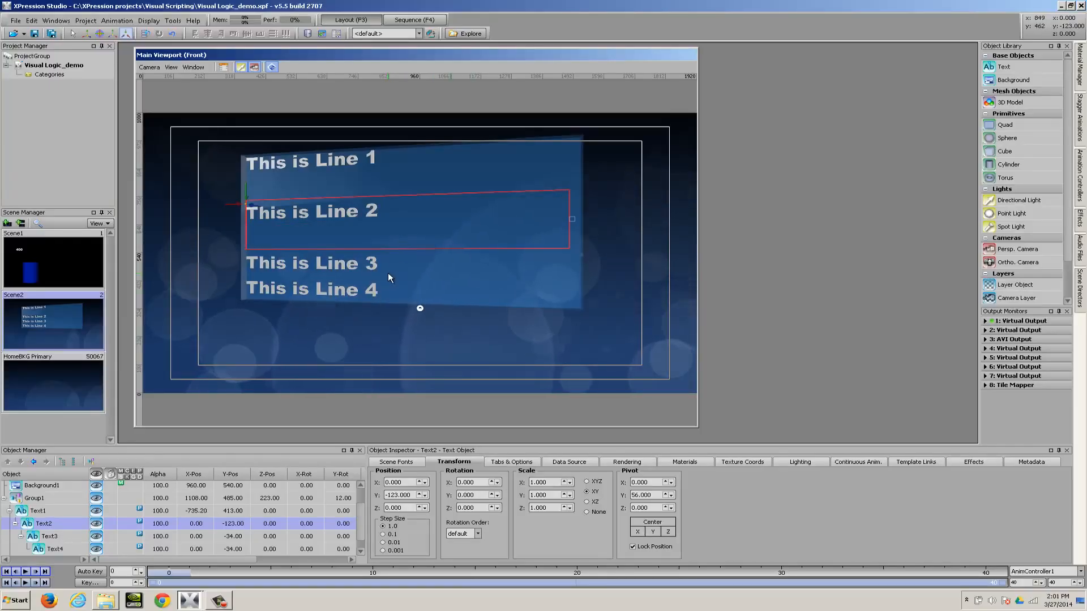
pyautogui.press('BackSpace')
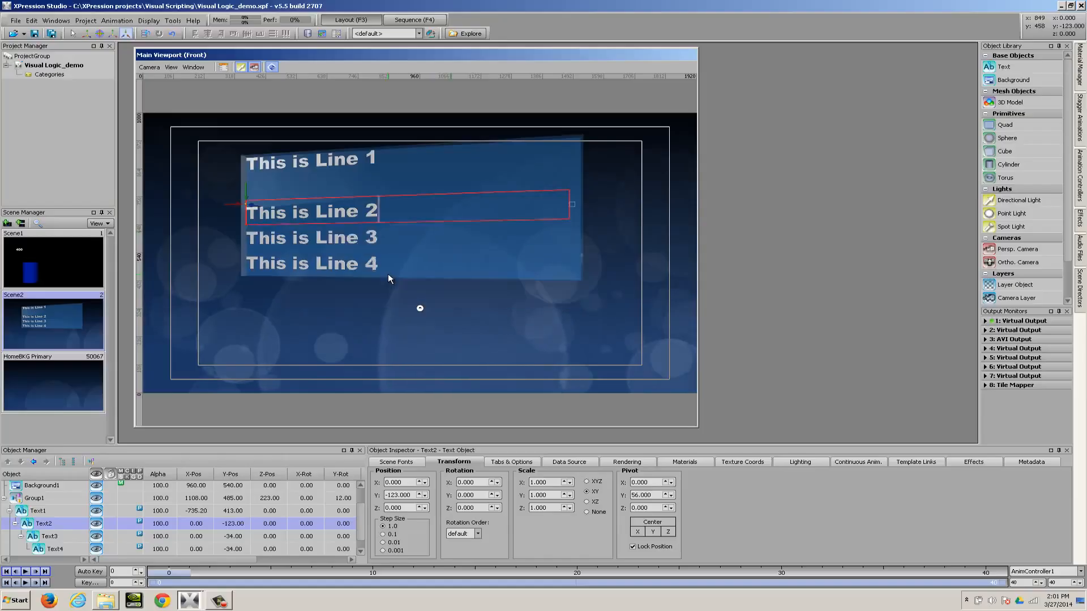
pyautogui.click(284, 184)
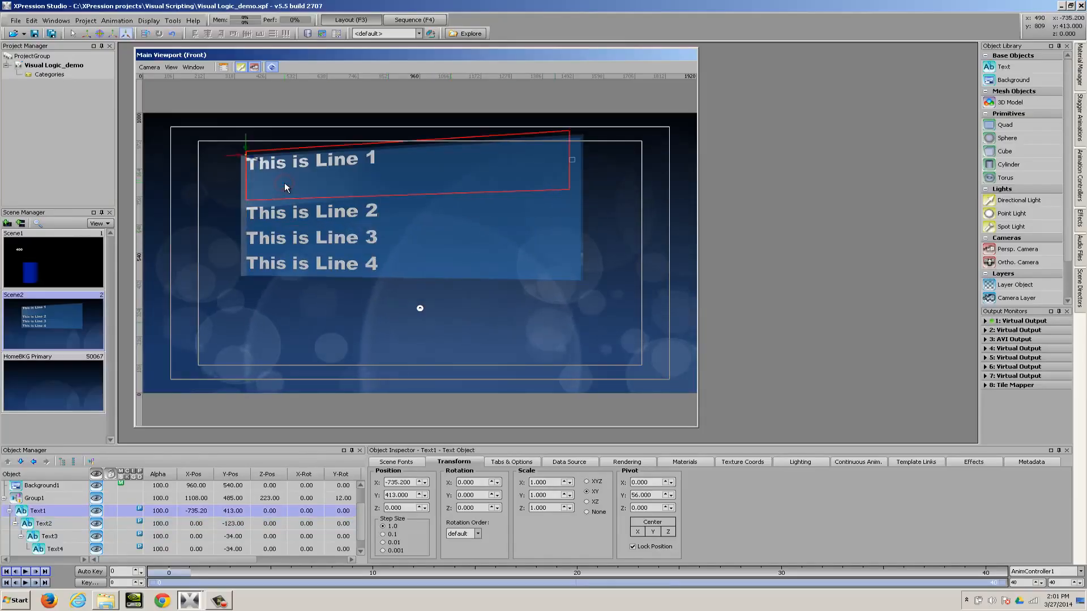
pyautogui.press('BackSpace')
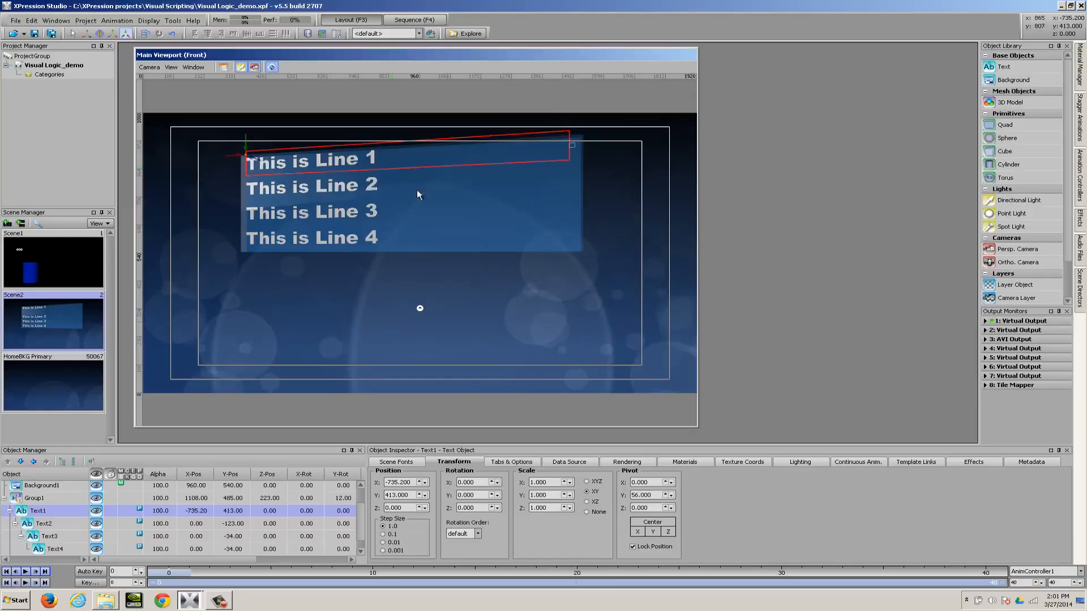
# Create a new empty scene in the project.
pyautogui.click(48, 321)
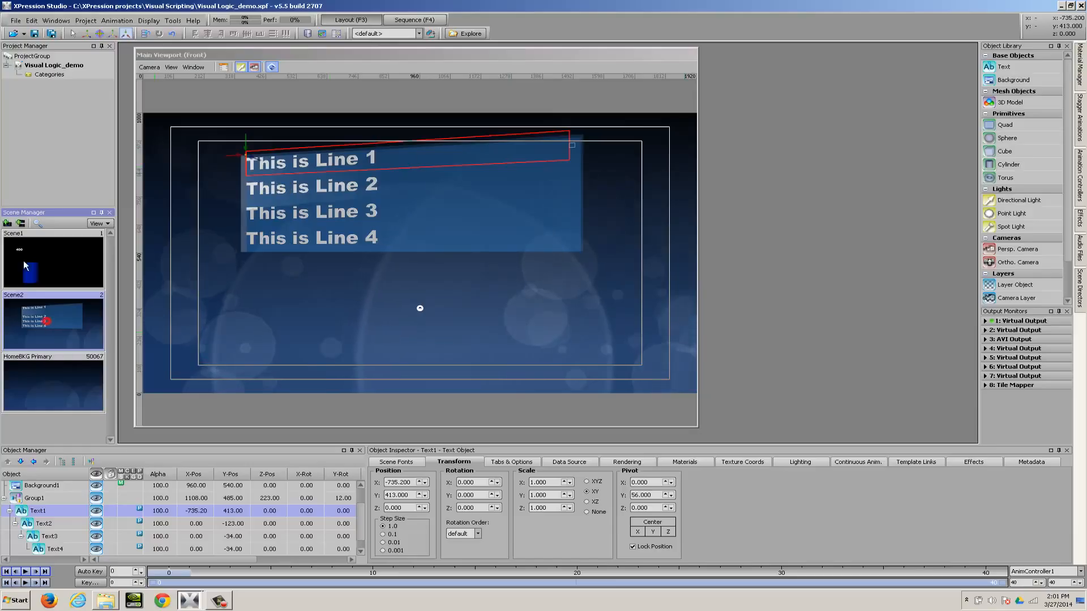
pyautogui.click(9, 225)
pyautogui.scroll(-1, 109, 338)
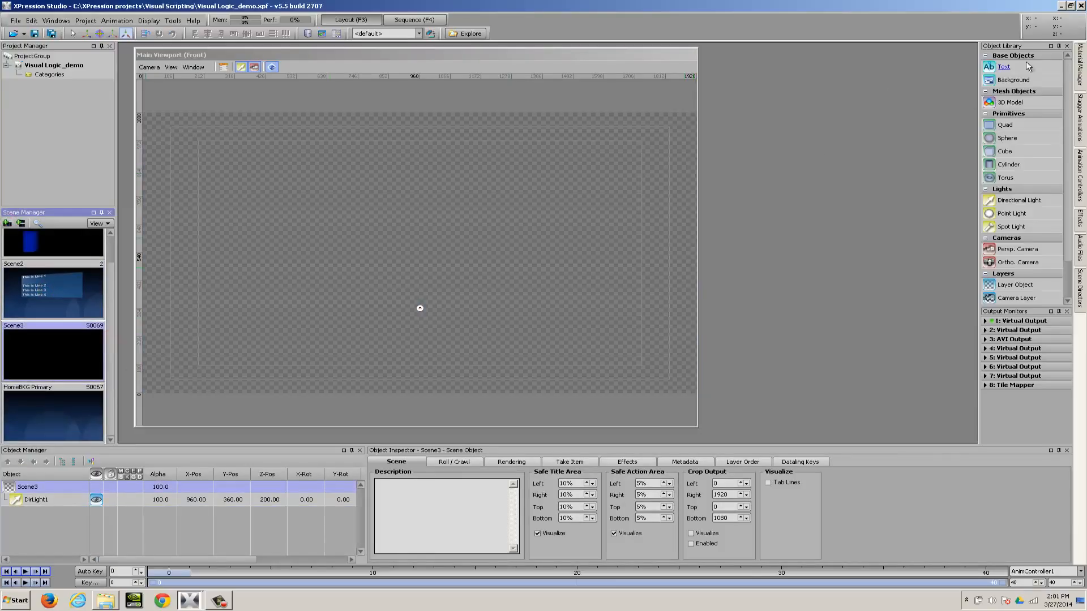
# Add a background object to the new scene and apply Material2 to it.
pyautogui.doubleClick(1014, 79)
pyautogui.click(1080, 69)
pyautogui.doubleClick(984, 127)
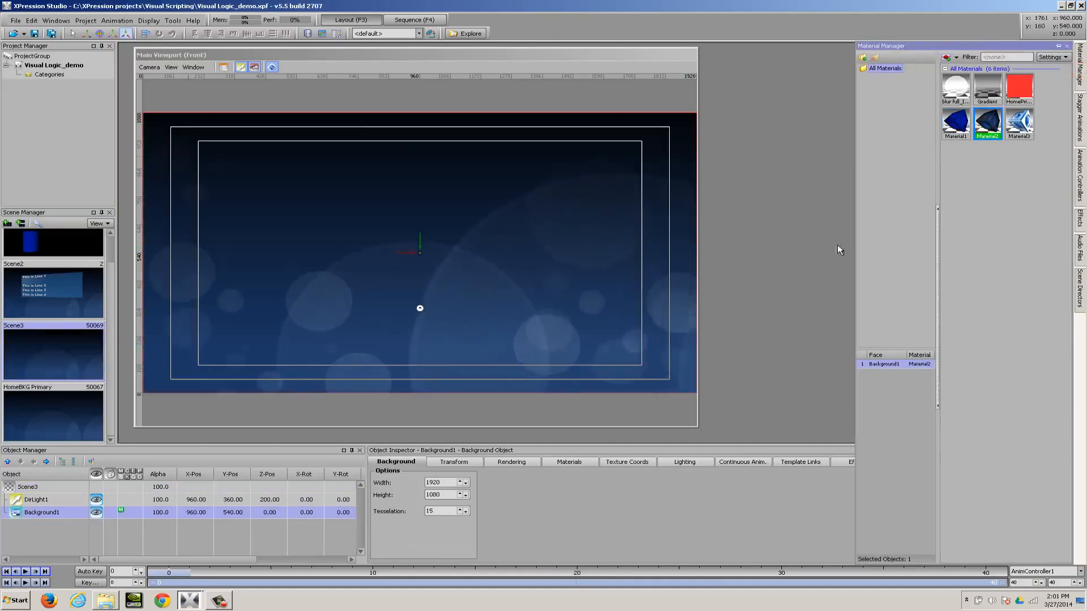
pyautogui.click(766, 163)
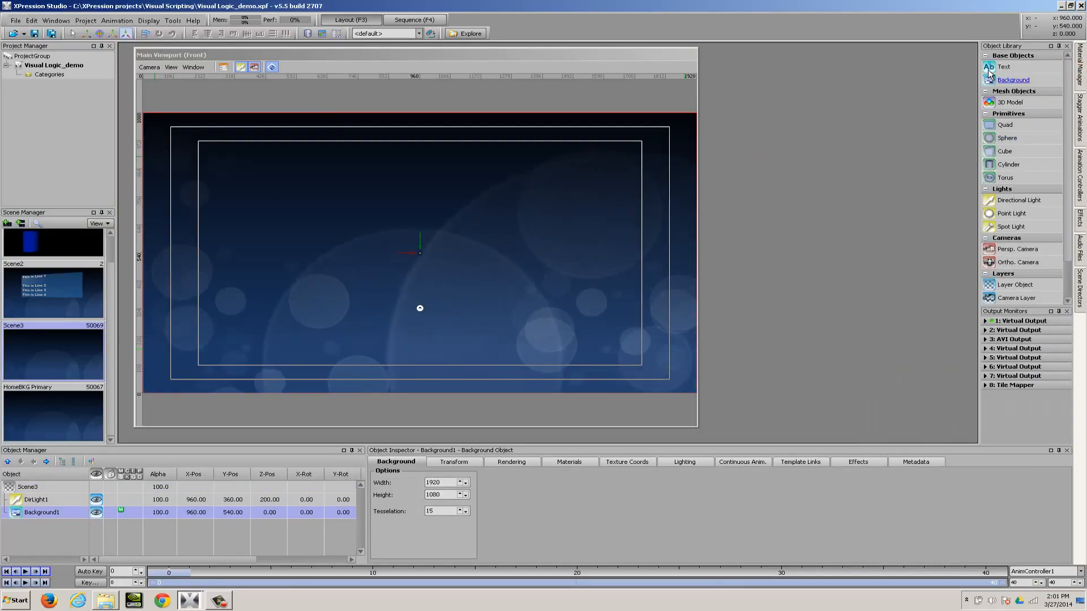
# Add a text object reading "This is line 1" and move it to X position 215.8.
pyautogui.doubleClick(1006, 68)
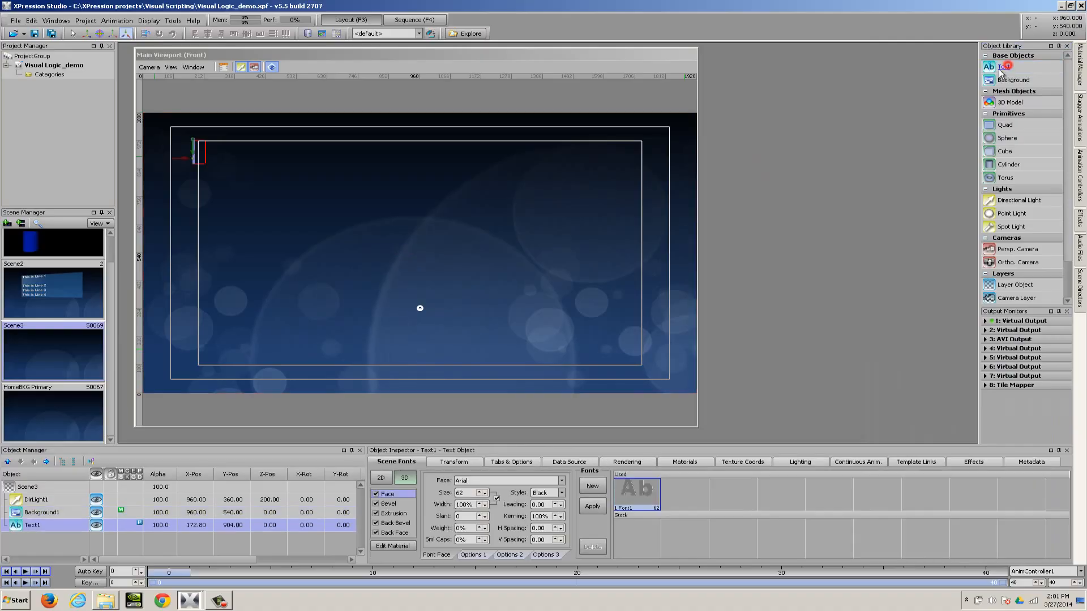
pyautogui.write('This is line 1')
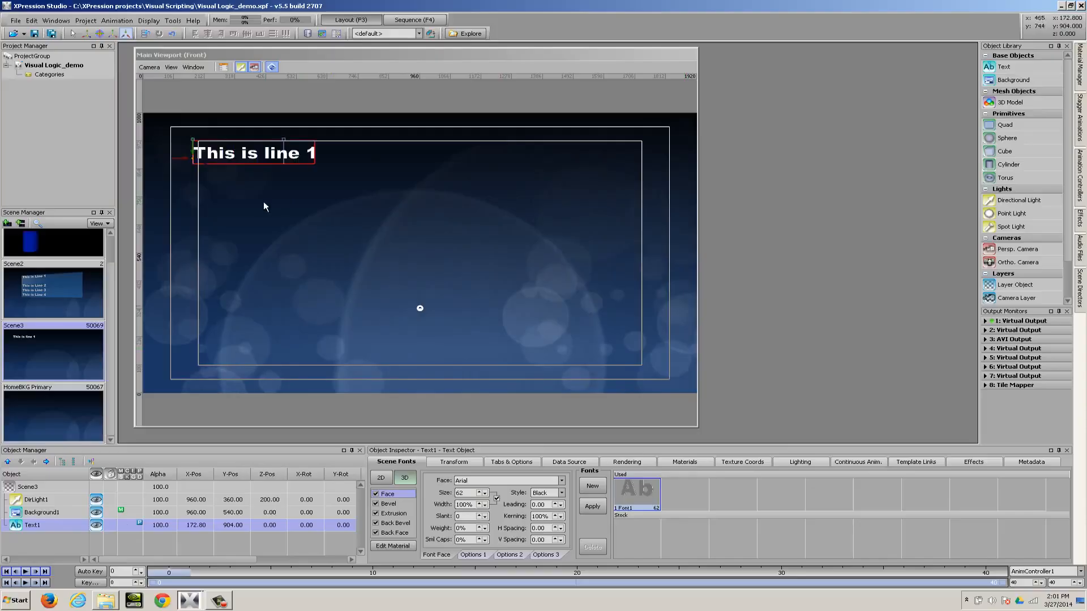
pyautogui.click(457, 461)
pyautogui.moveTo(405, 482); pyautogui.dragTo(413, 475)
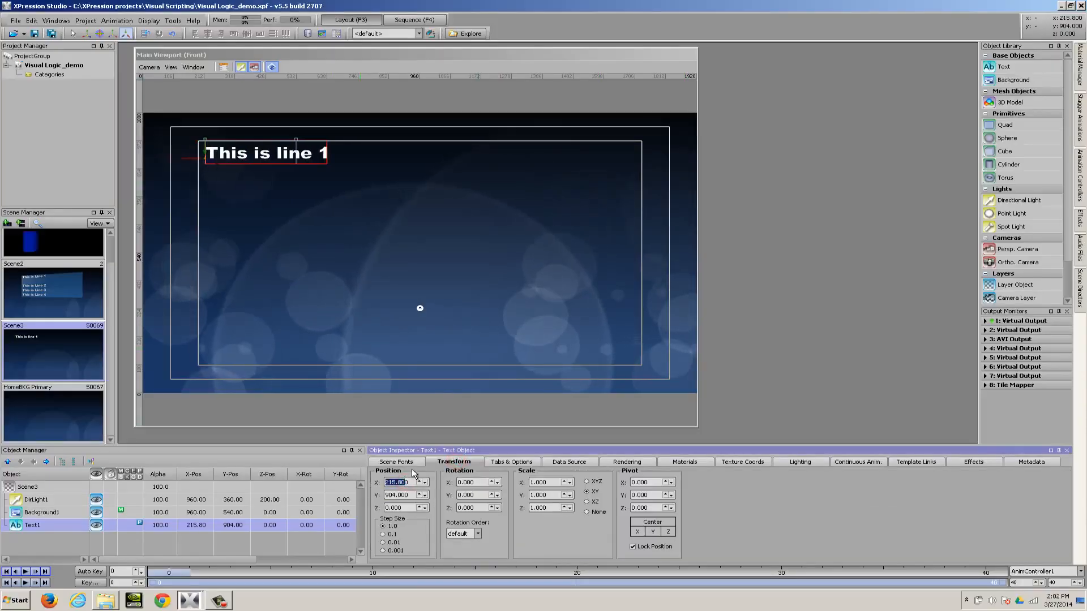
# Duplicate the "This is line 1" text object three times.
pyautogui.click(20, 524)
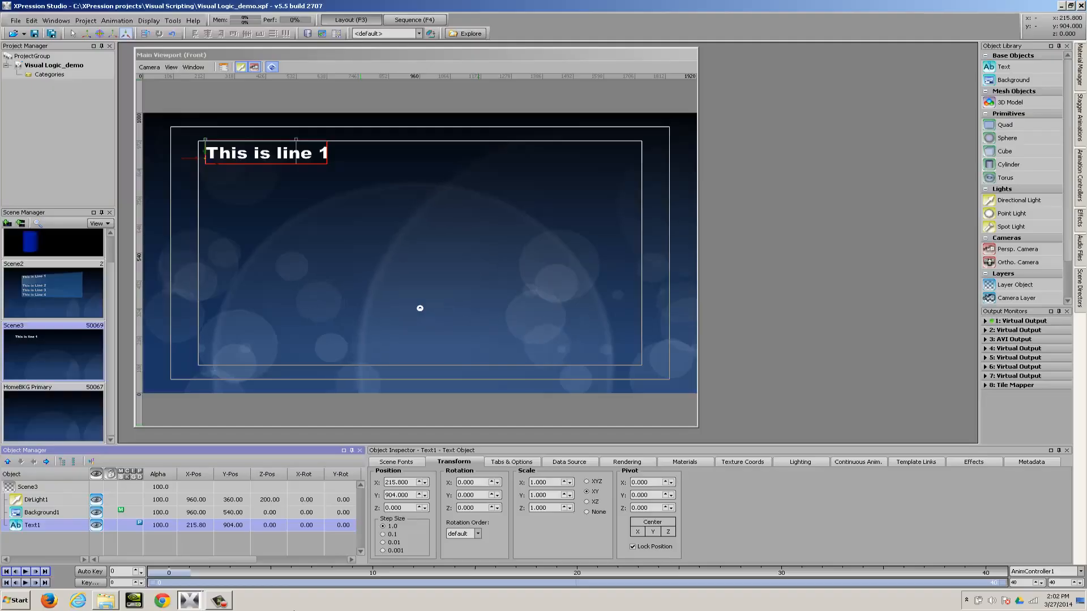
pyautogui.hotkey('ctrl', 'd')
pyautogui.hotkey('ctrl', 'd')
pyautogui.hotkey('ctrl', 'd')
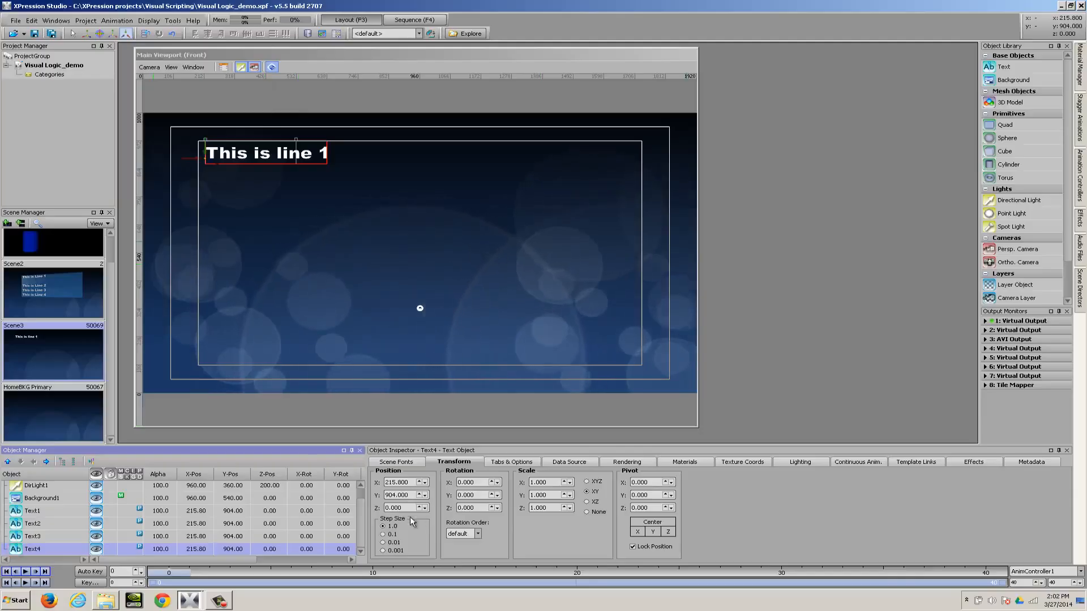
# Move Text4 down to Y position 633 and distribute the four text objects evenly in the vertical direction.
pyautogui.moveTo(410, 495); pyautogui.dragTo(410, 497)
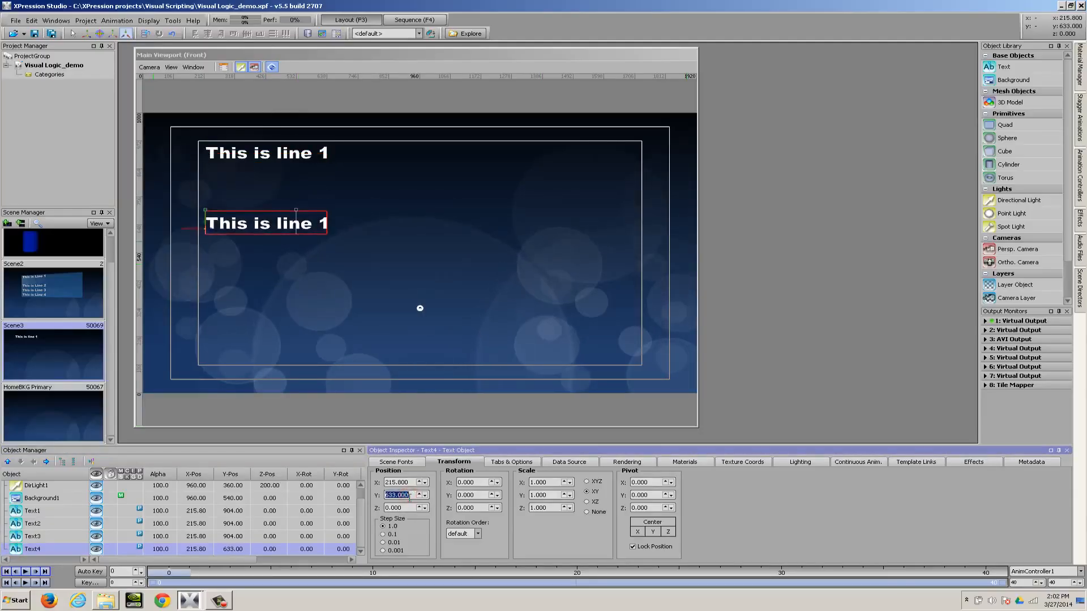
pyautogui.keyDown('shift'); pyautogui.click(48, 511); pyautogui.keyUp('shift')
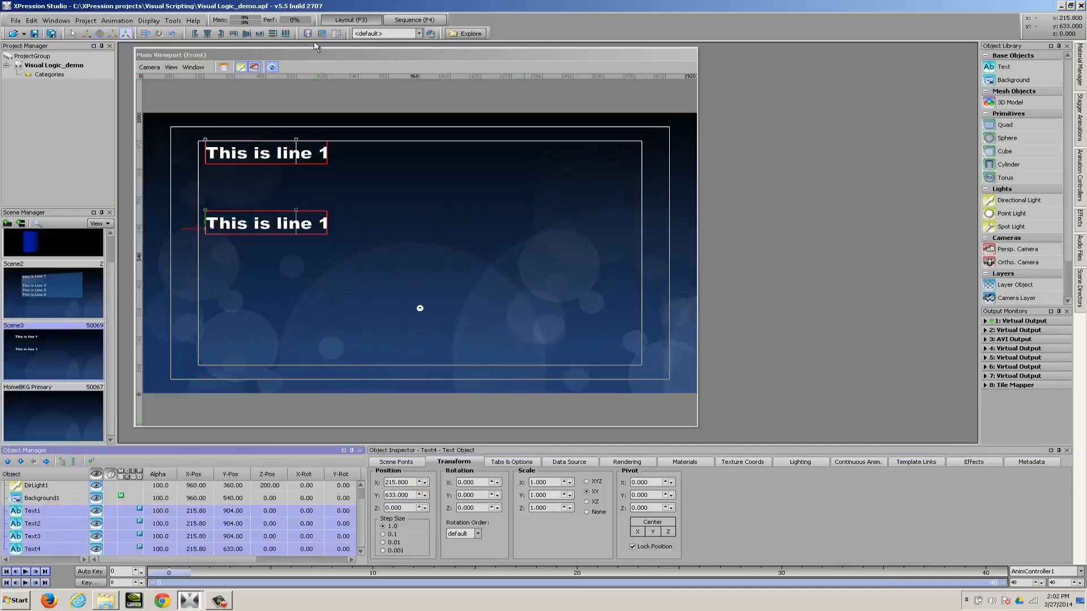
pyautogui.click(272, 34)
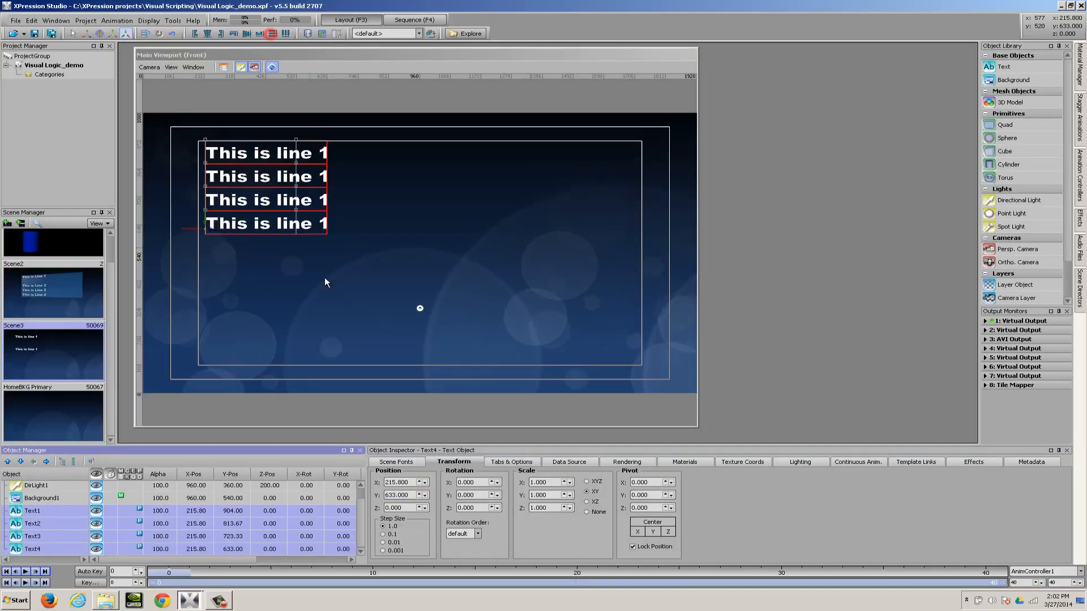
pyautogui.click(365, 196)
pyautogui.click(295, 176)
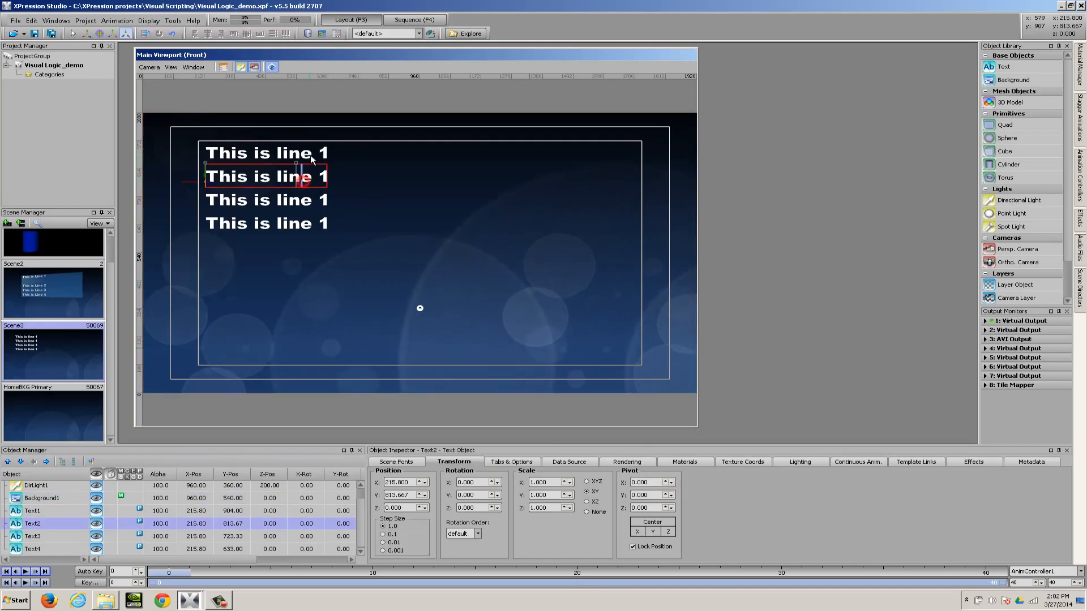
pyautogui.click(304, 152)
pyautogui.click(303, 205)
pyautogui.click(294, 224)
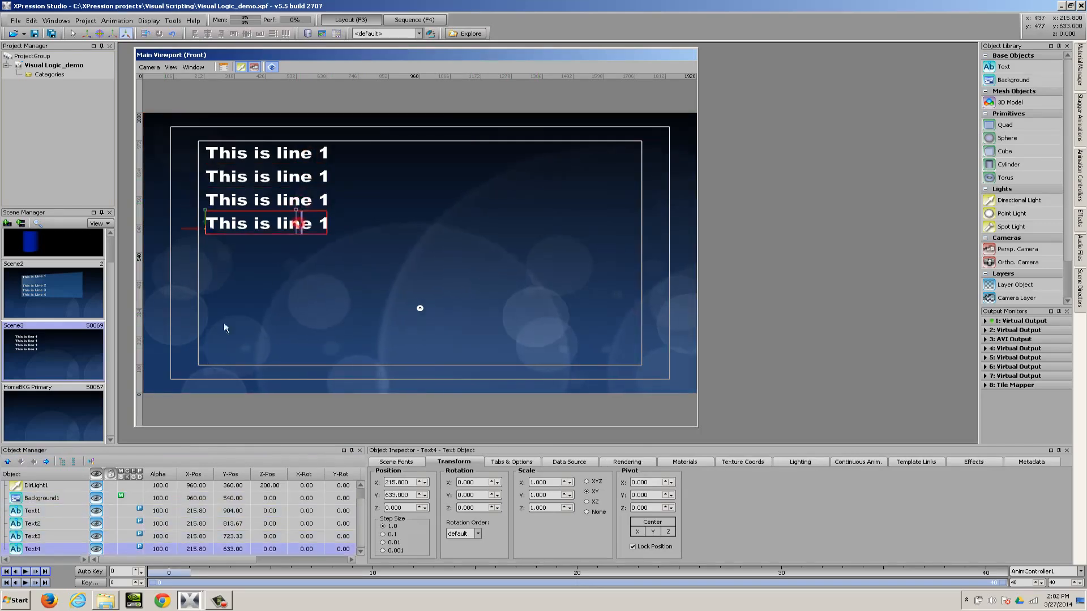
pyautogui.click(304, 153)
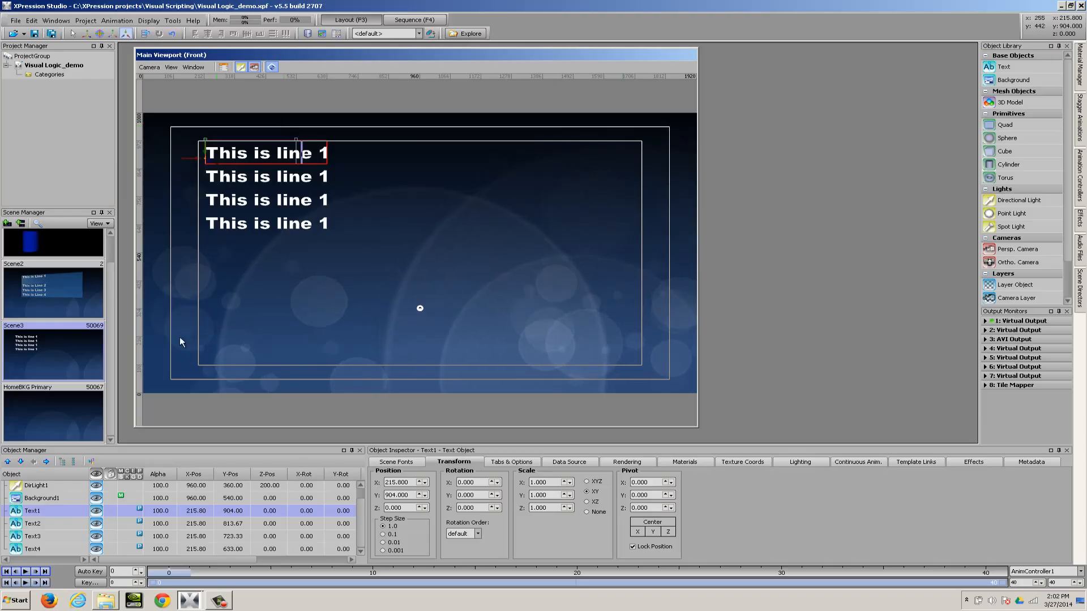
# Make Text2 a child of Text1 in the object hierarchy.
pyautogui.click(36, 524)
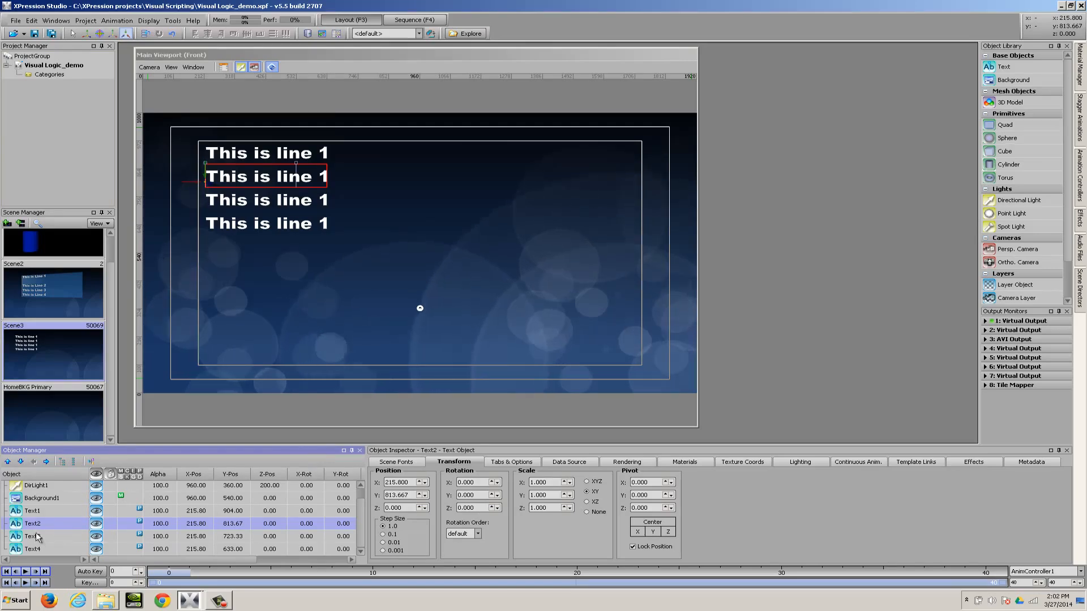
pyautogui.moveTo(49, 524); pyautogui.dragTo(50, 511)
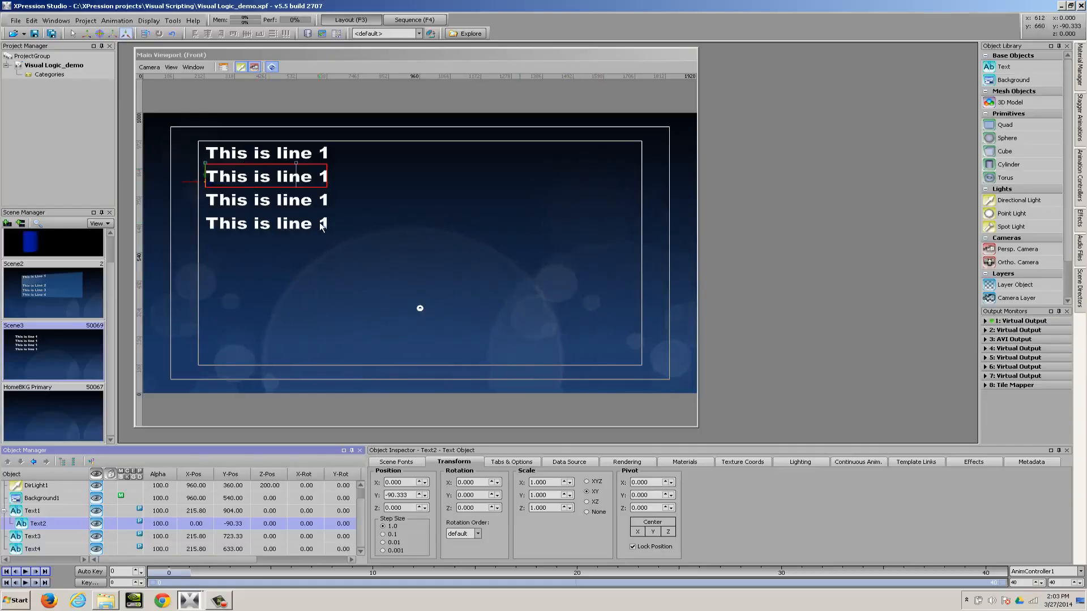
# Make Text3 a child of Text2 and Text4 a child of Text3 in the object hierarchy.
pyautogui.click(34, 536)
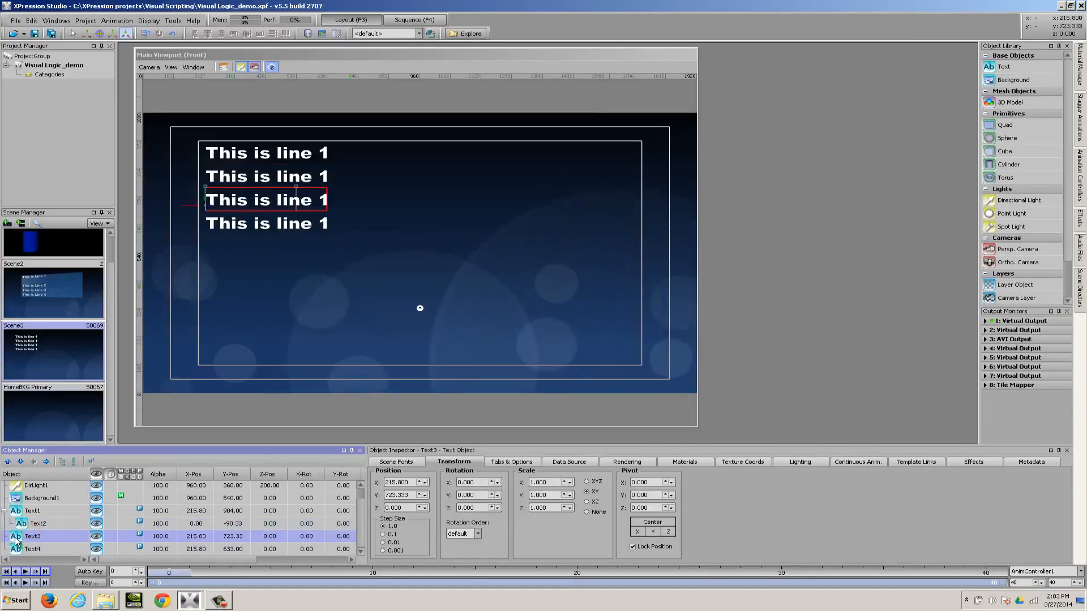
pyautogui.moveTo(55, 528); pyautogui.dragTo(43, 536)
pyautogui.click(16, 552)
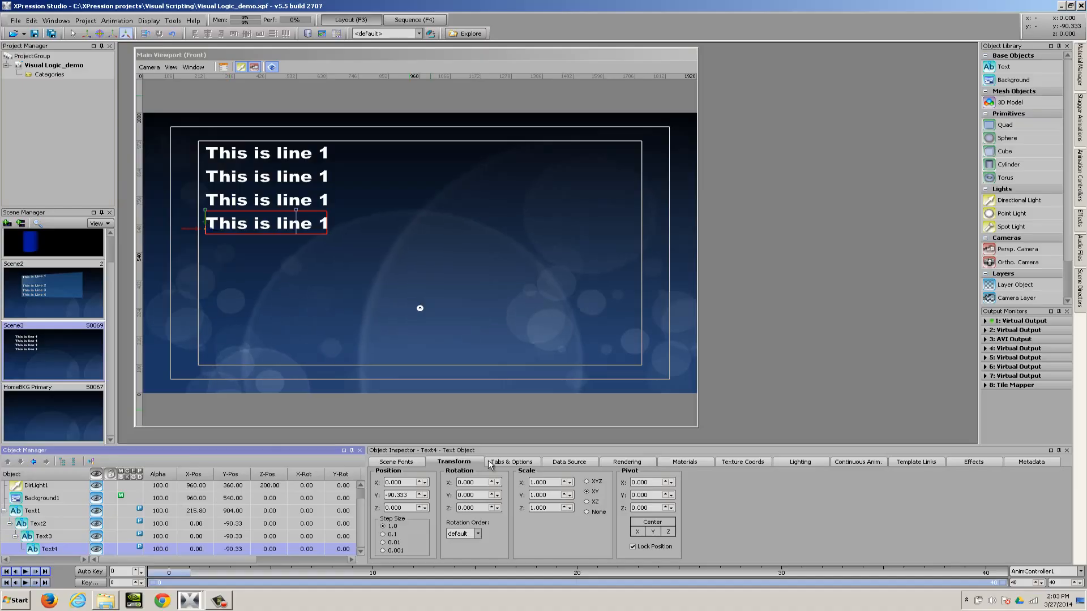
# Inspect the transform settings of Group1 in Scene2, including its Y rotation, and return to Scene3.
pyautogui.click(81, 281)
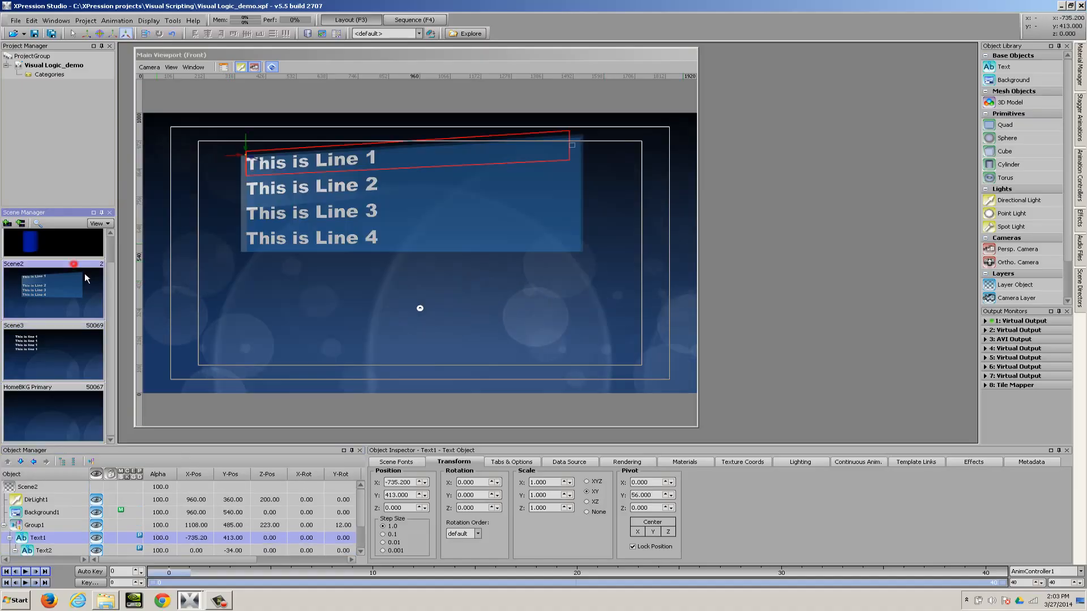
pyautogui.click(35, 525)
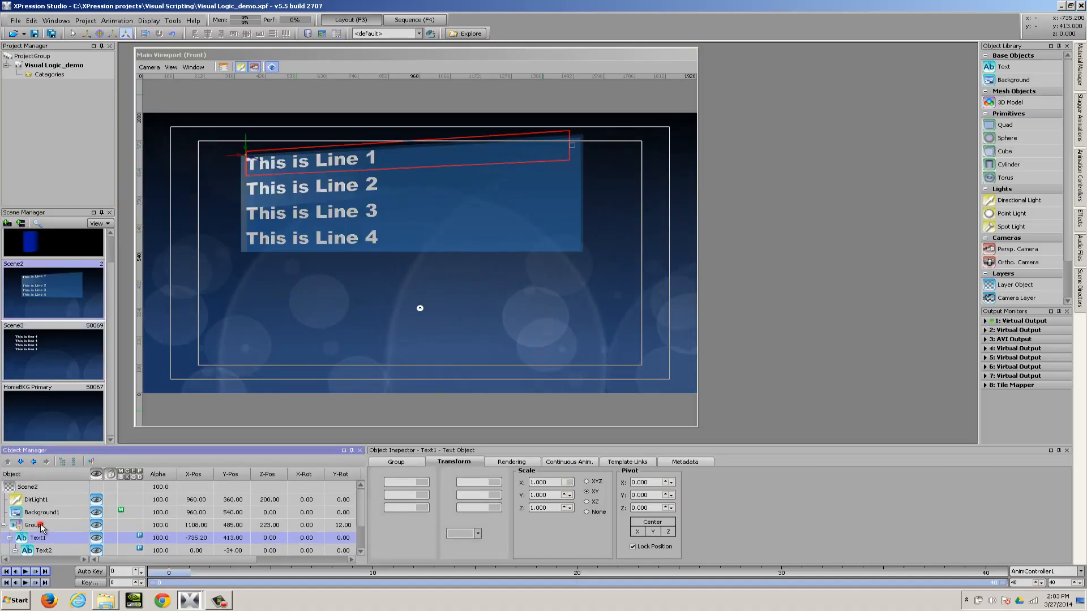
pyautogui.moveTo(483, 496); pyautogui.dragTo(478, 497)
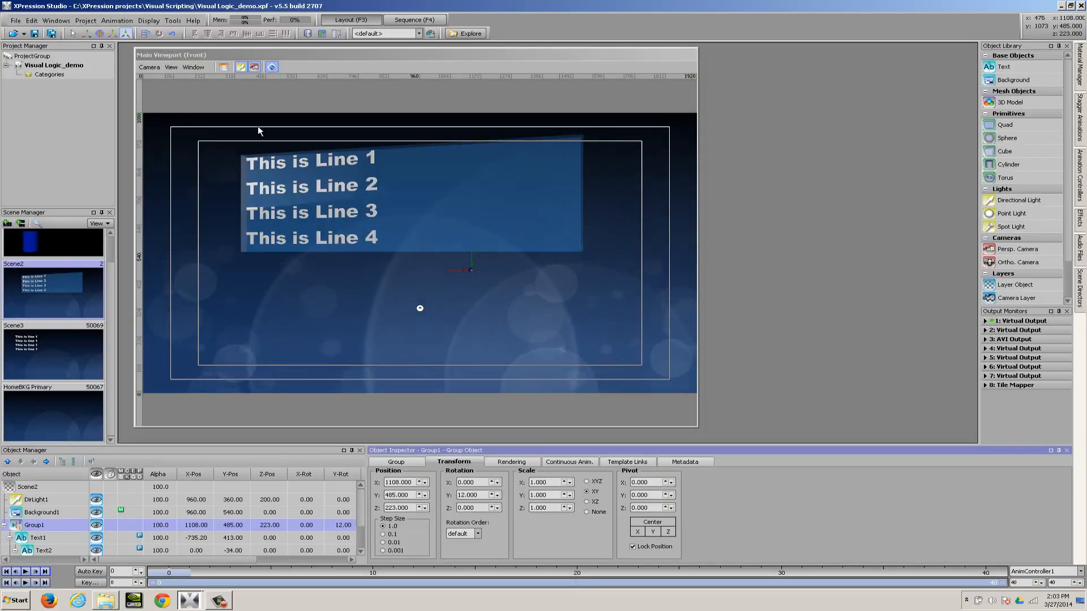
pyautogui.click(83, 344)
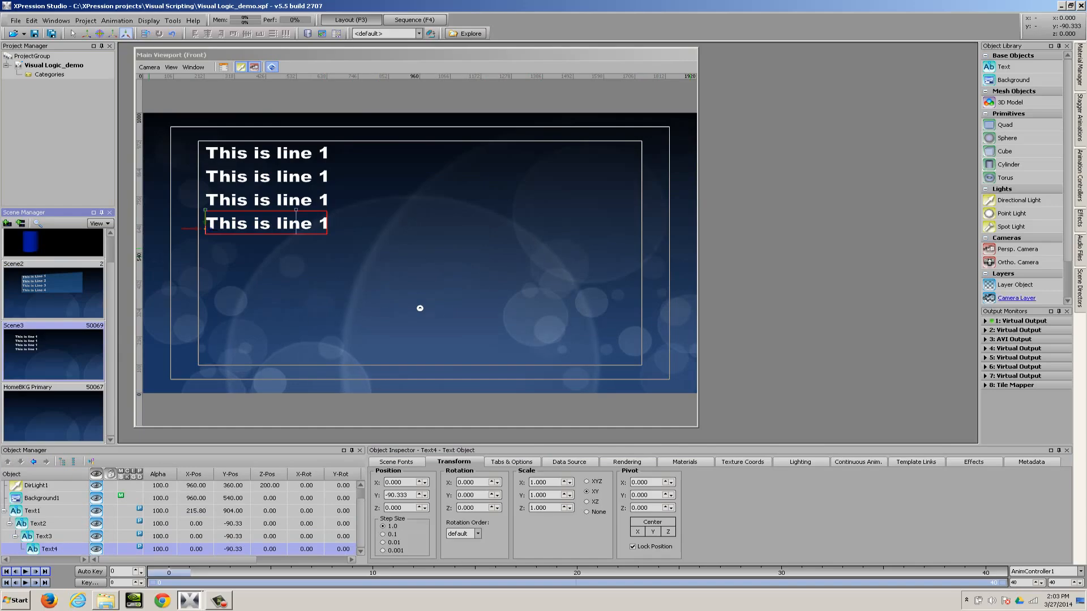
# Open the Visual Script Editor for Scene3 and place its window beside the text lines.
pyautogui.moveTo(1067, 145)
pyautogui.mouseDown()
pyautogui.moveTo(1067, 181)
pyautogui.moveTo(1067, 139)
pyautogui.mouseUp()
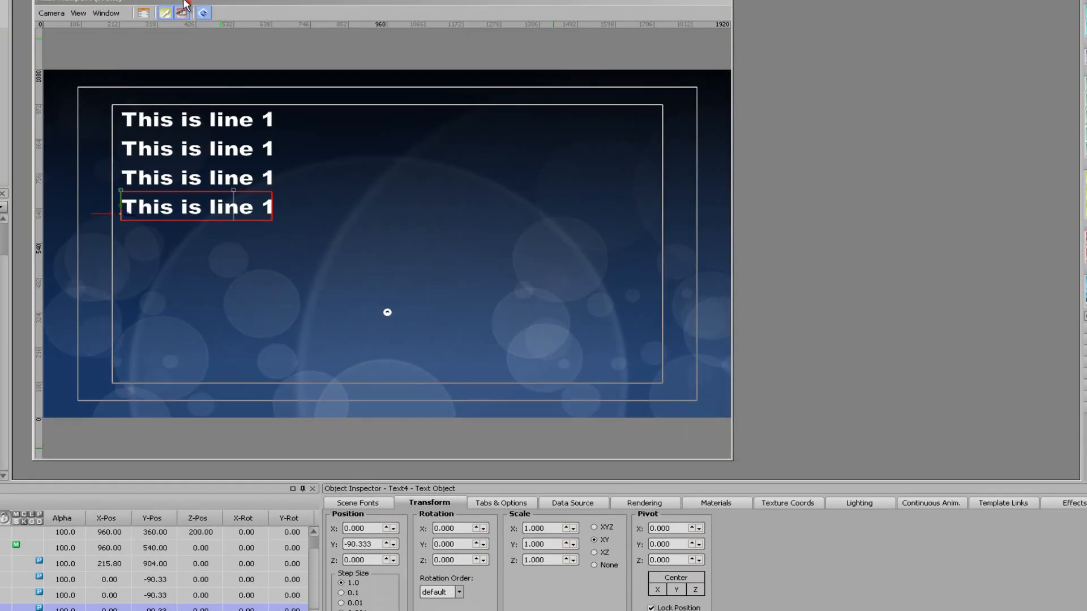
pyautogui.click(183, 12)
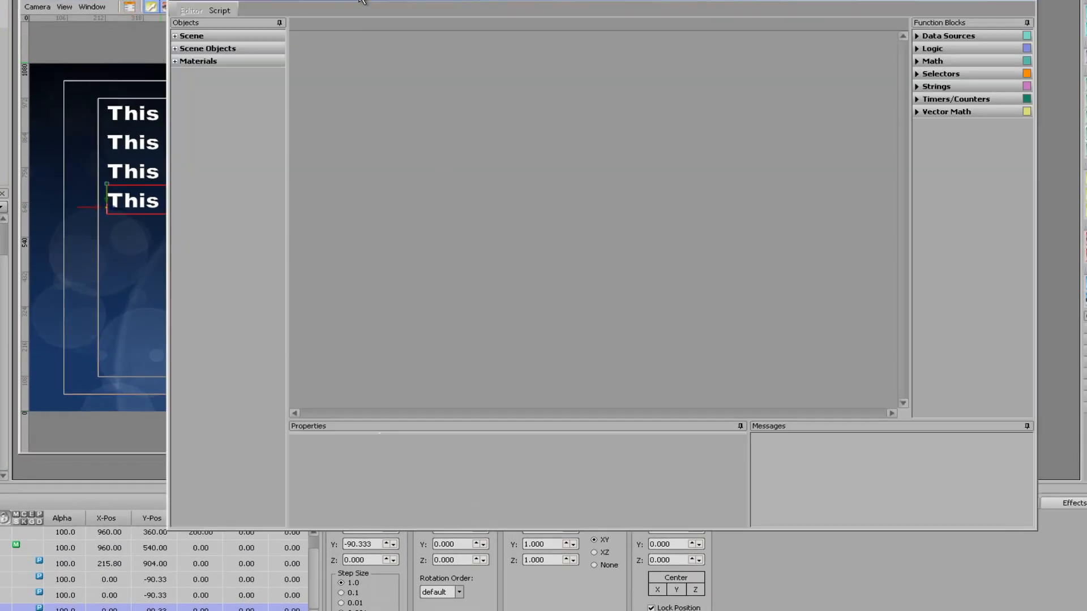
pyautogui.moveTo(360, 0); pyautogui.dragTo(325, 55)
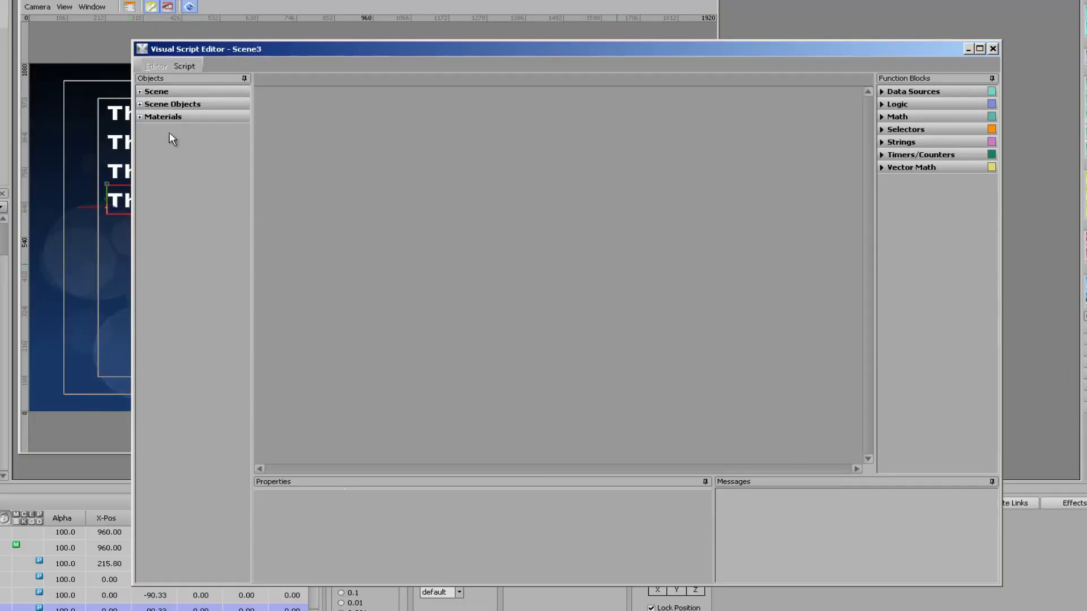
pyautogui.moveTo(192, 49); pyautogui.dragTo(263, 43)
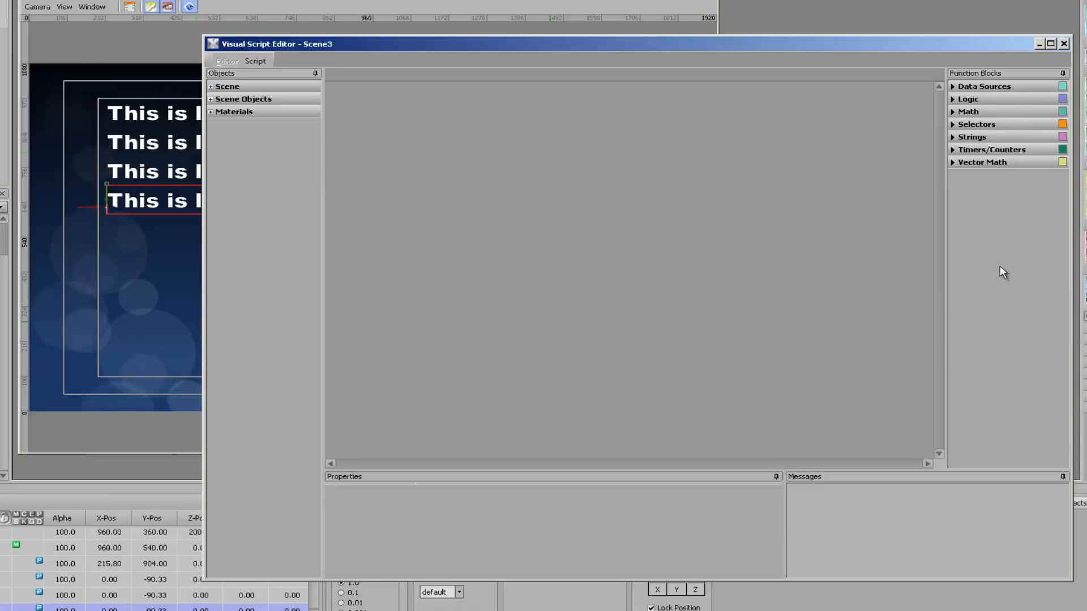
# Examine the available function blocks under Data Sources, Logic, Math, Selectors, Strings, Timers/Counters and Vector Math.
pyautogui.click(951, 86)
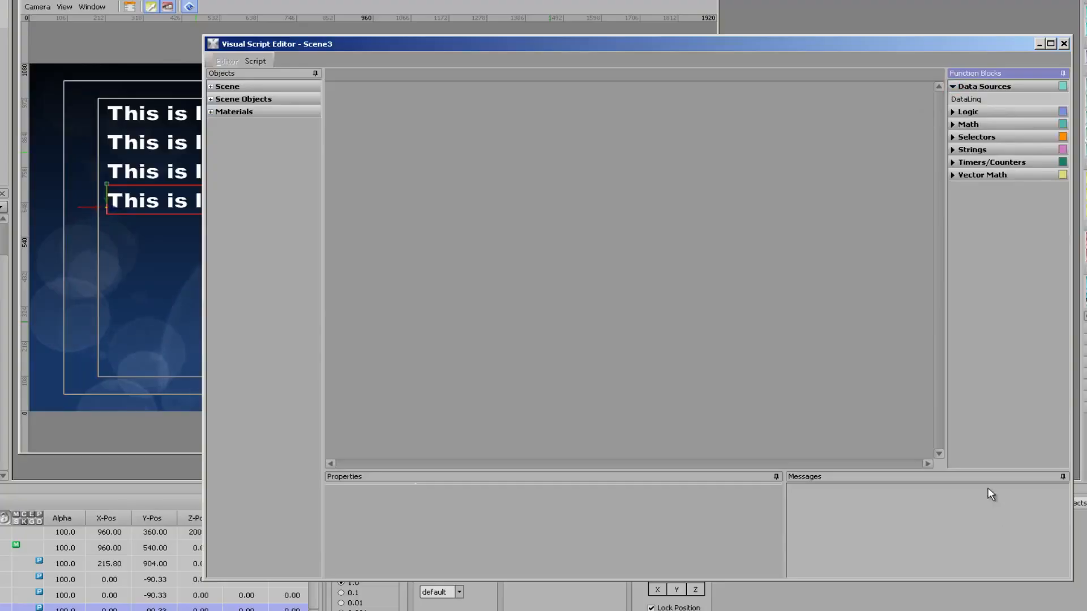
pyautogui.click(953, 112)
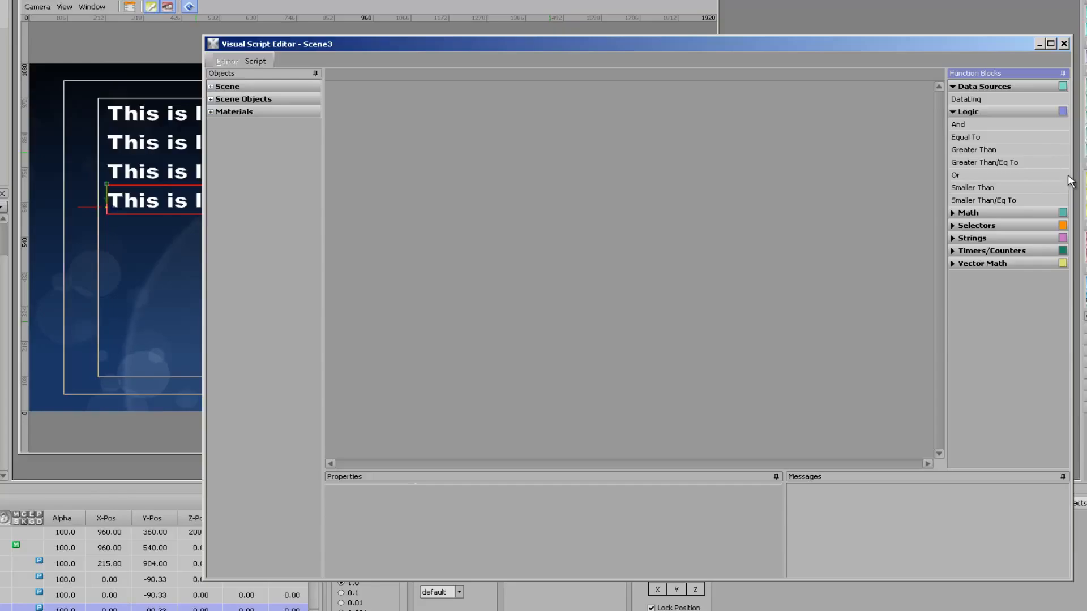
pyautogui.click(954, 213)
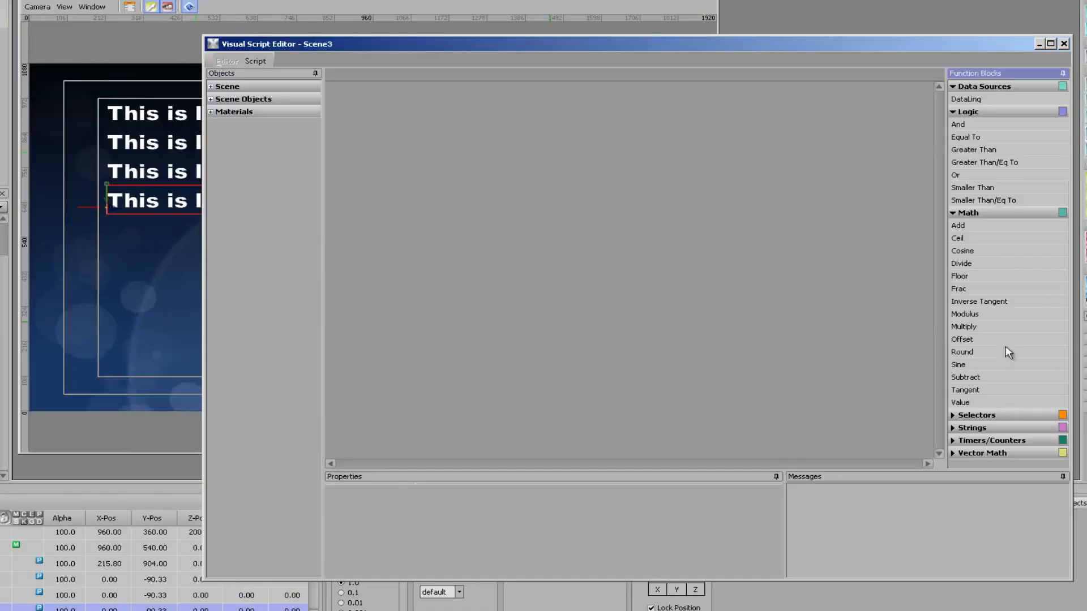
pyautogui.moveTo(986, 49); pyautogui.dragTo(969, 27)
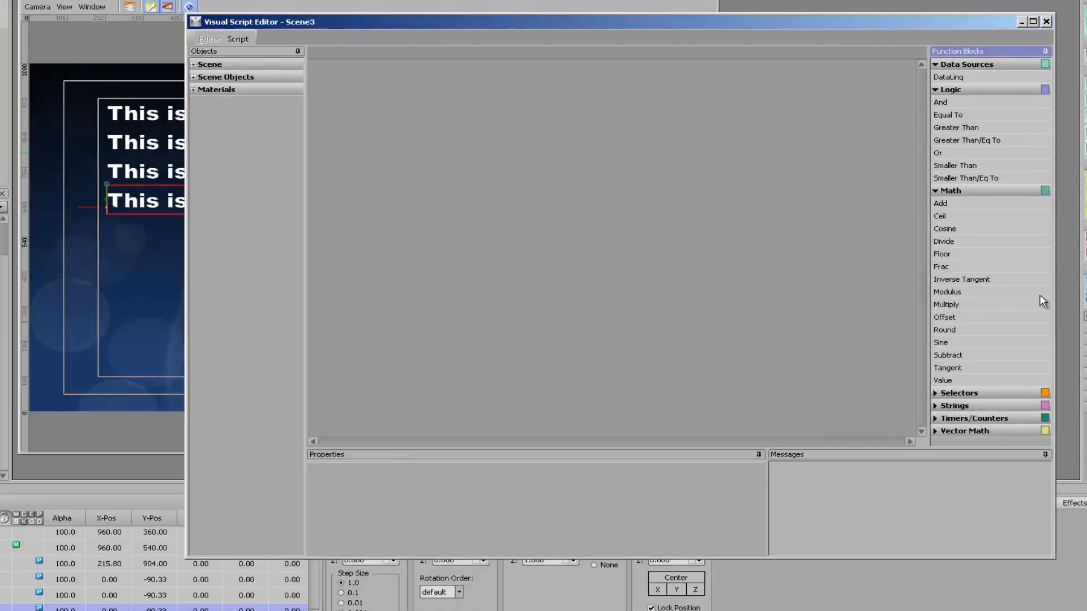
pyautogui.click(934, 393)
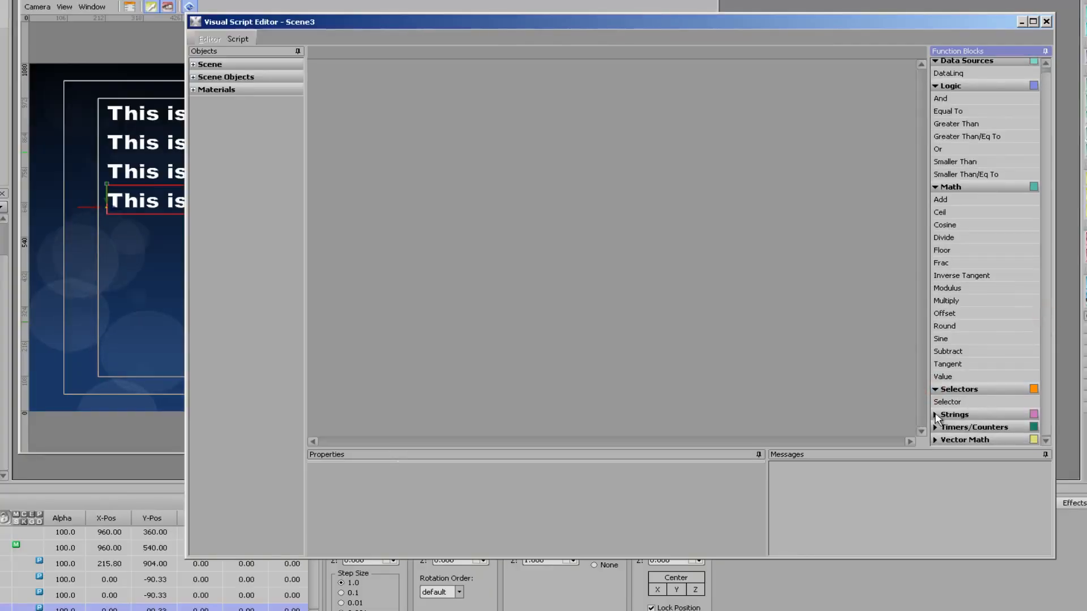
pyautogui.click(936, 418)
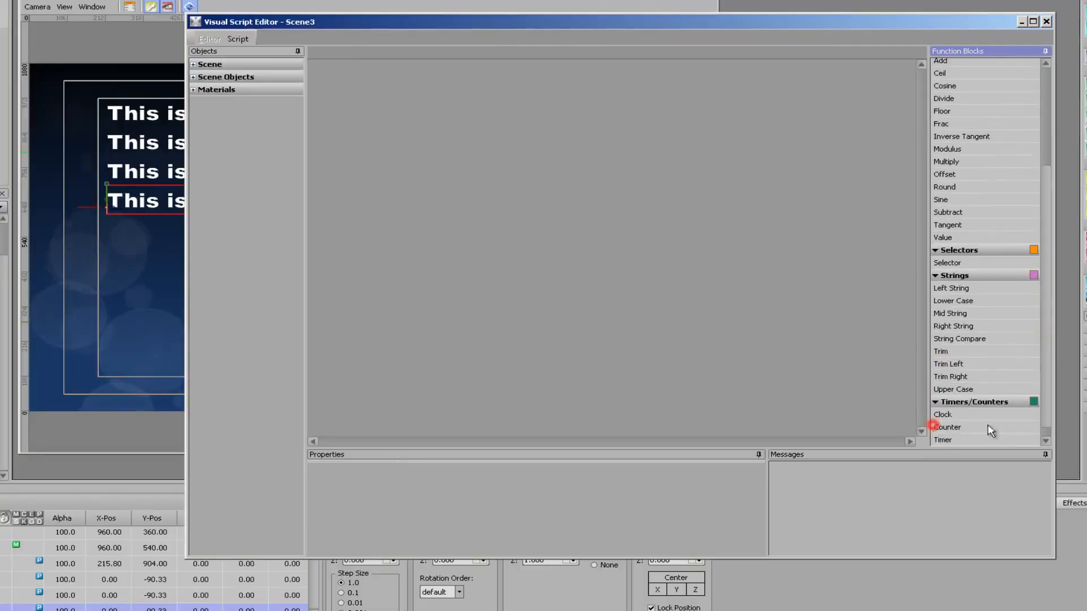
pyautogui.click(1044, 387)
pyautogui.click(936, 440)
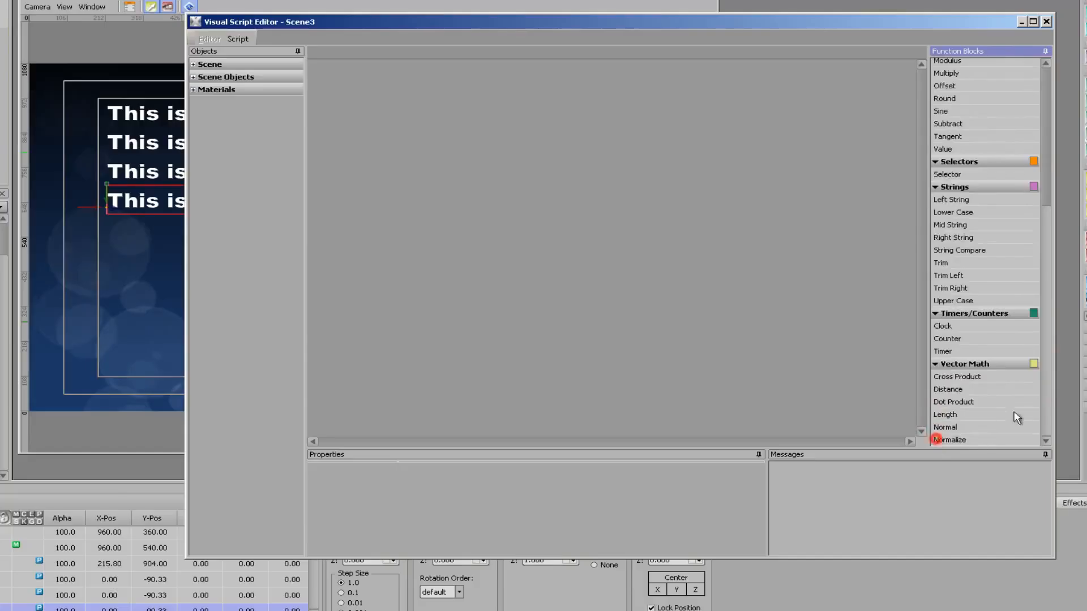
pyautogui.click(1046, 380)
pyautogui.moveTo(1047, 404); pyautogui.dragTo(1046, 170)
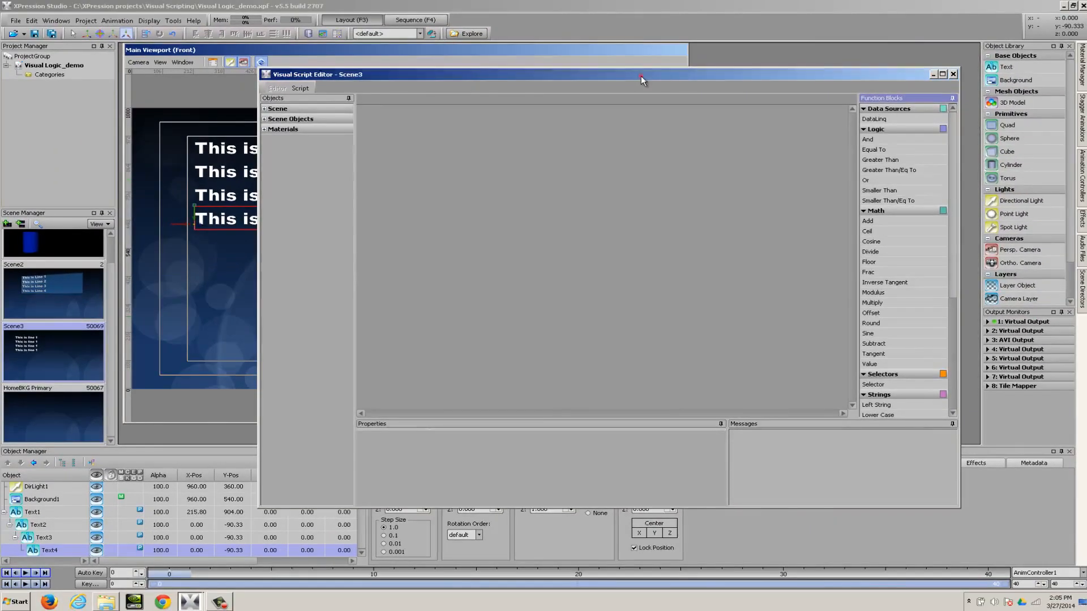
# Add a block for Text1's BoundingBox Height to the visual script of Scene3.
pyautogui.moveTo(659, 24); pyautogui.dragTo(775, 3)
pyautogui.moveTo(733, 65); pyautogui.dragTo(679, 69)
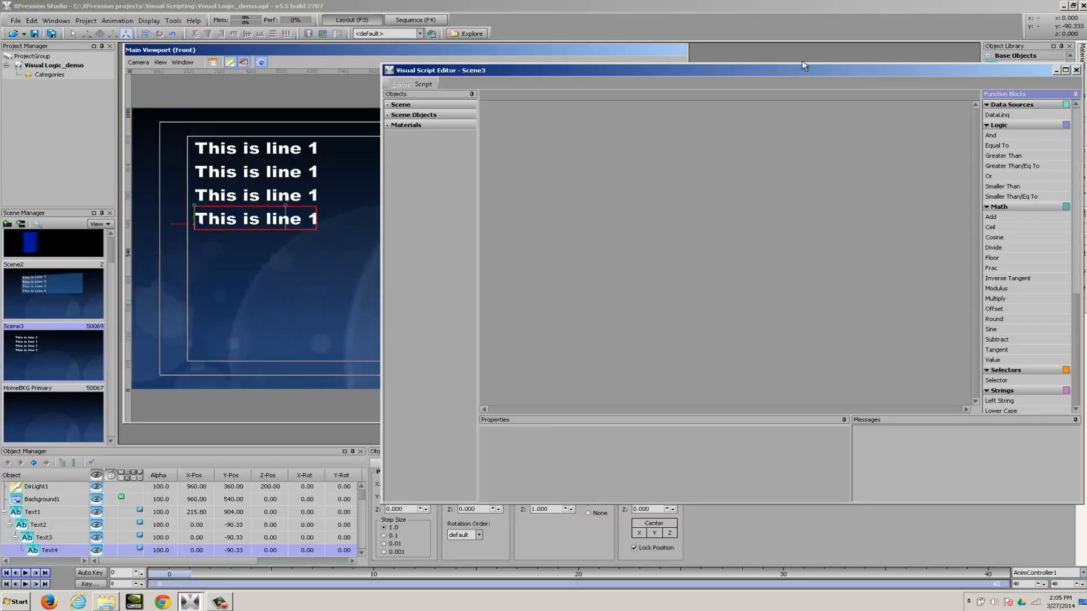
pyautogui.moveTo(792, 75); pyautogui.dragTo(770, 72)
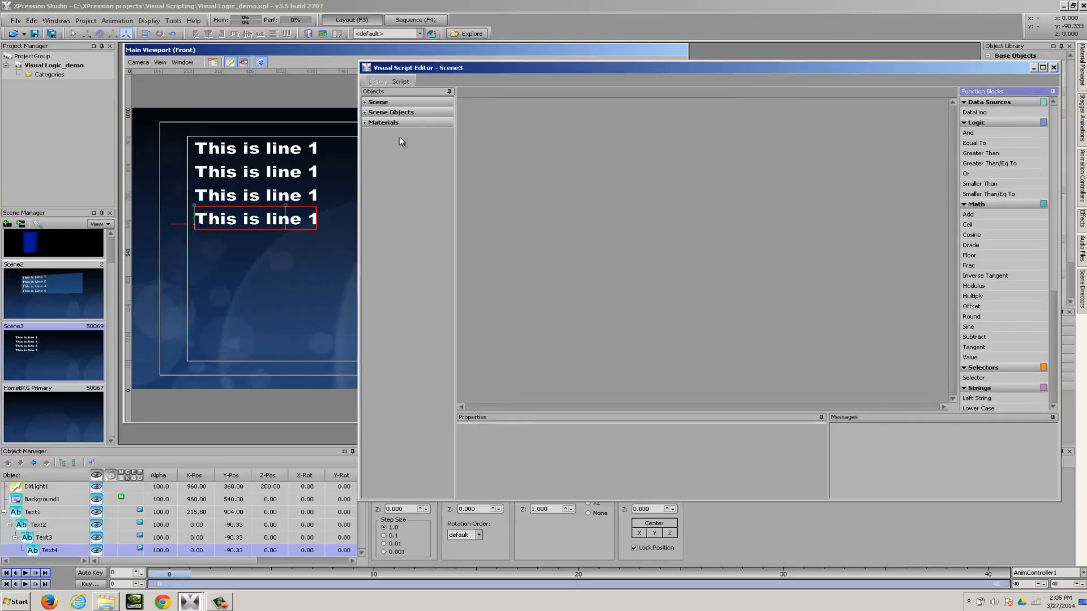
pyautogui.click(365, 113)
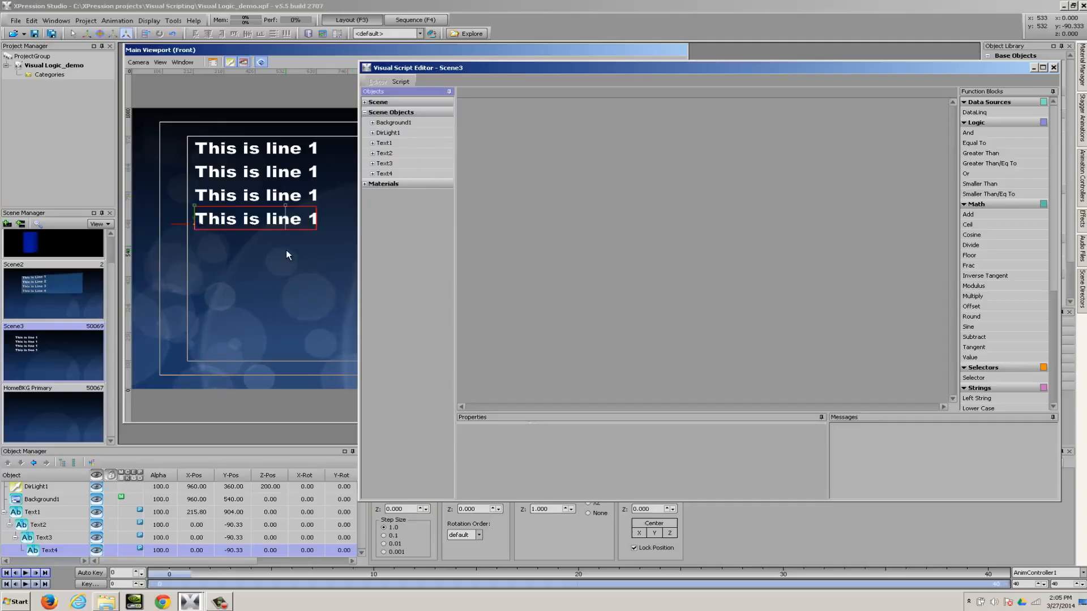
pyautogui.click(372, 144)
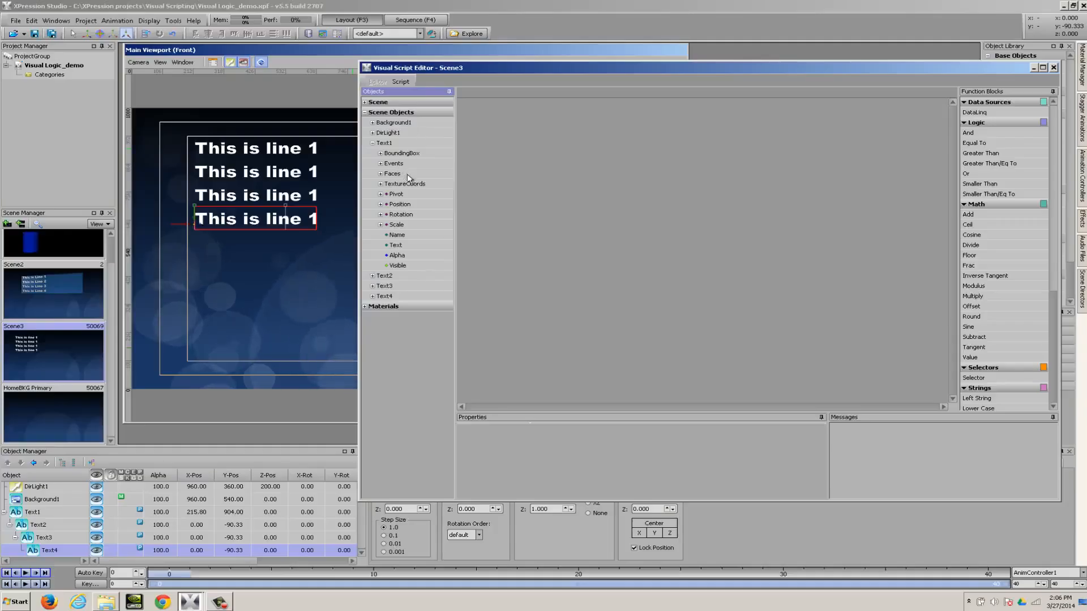
pyautogui.click(380, 153)
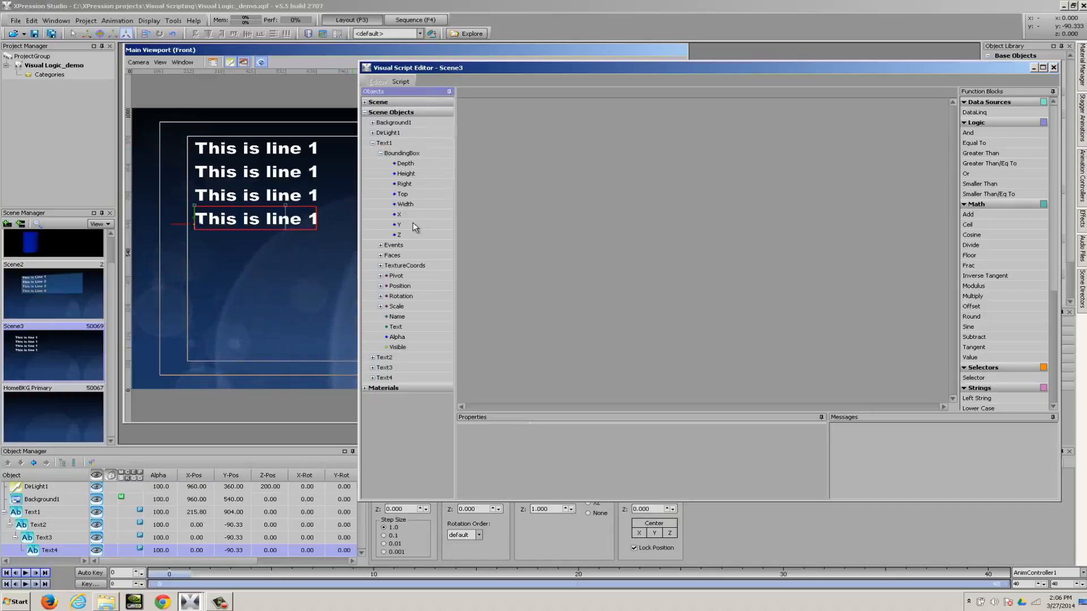
pyautogui.moveTo(415, 175); pyautogui.dragTo(516, 132)
pyautogui.moveTo(568, 70); pyautogui.dragTo(647, 59)
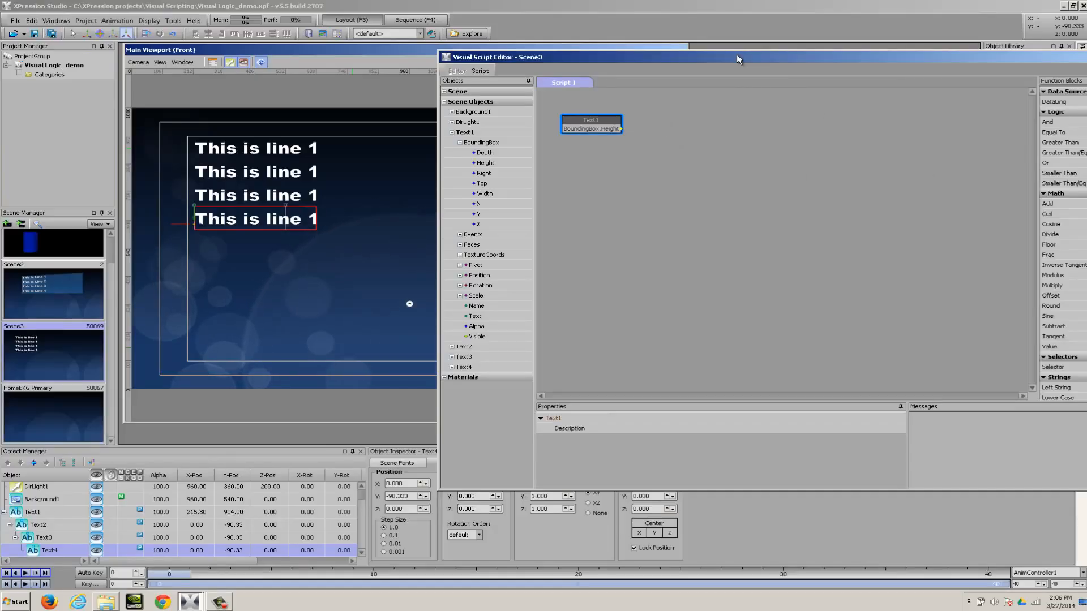
pyautogui.moveTo(736, 53); pyautogui.dragTo(617, 48)
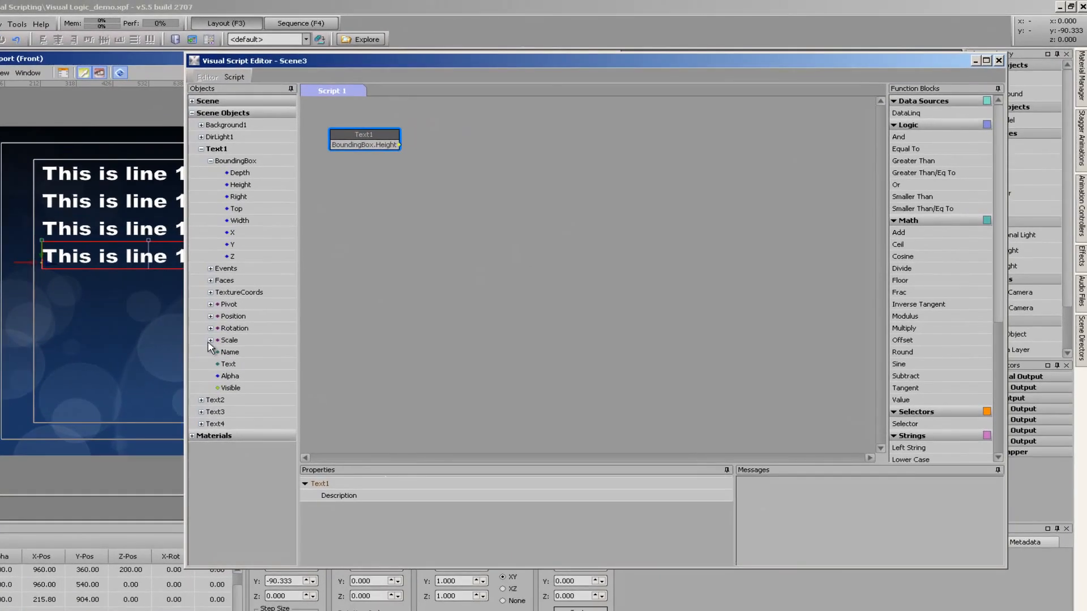
# Add a block for Text1's Scale Y to the script and delete it again.
pyautogui.click(249, 325)
pyautogui.click(275, 343)
pyautogui.moveTo(253, 375); pyautogui.dragTo(598, 209)
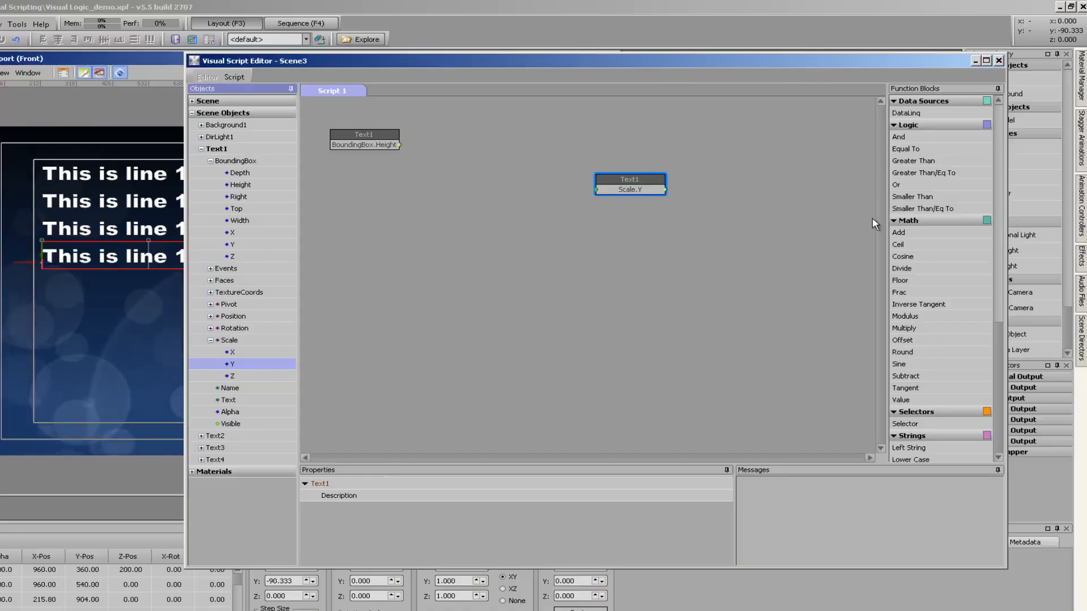
pyautogui.moveTo(597, 194)
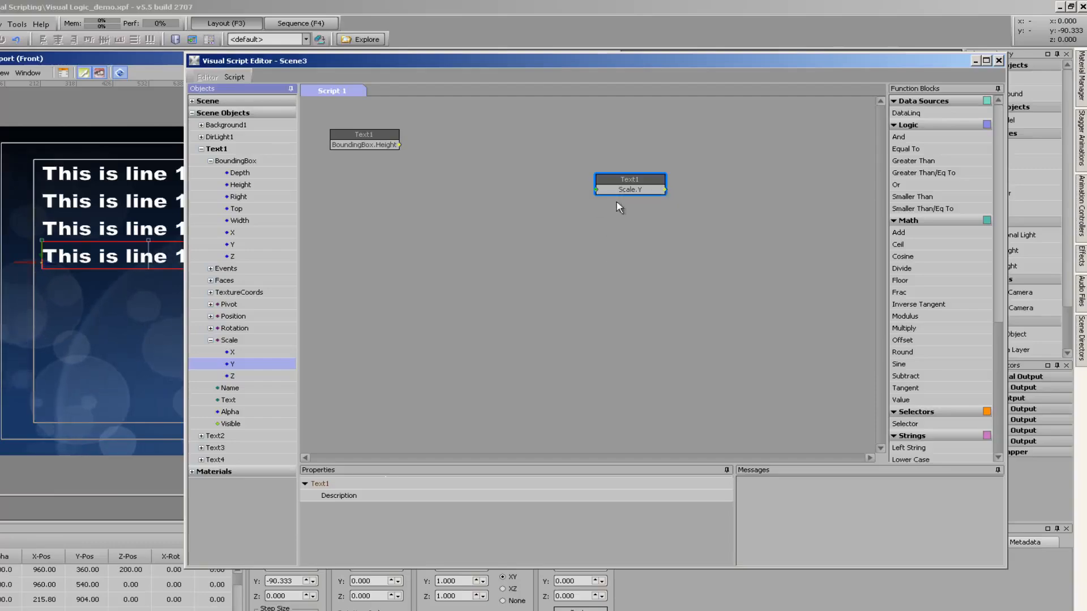
pyautogui.rightClick(626, 180)
pyautogui.click(656, 205)
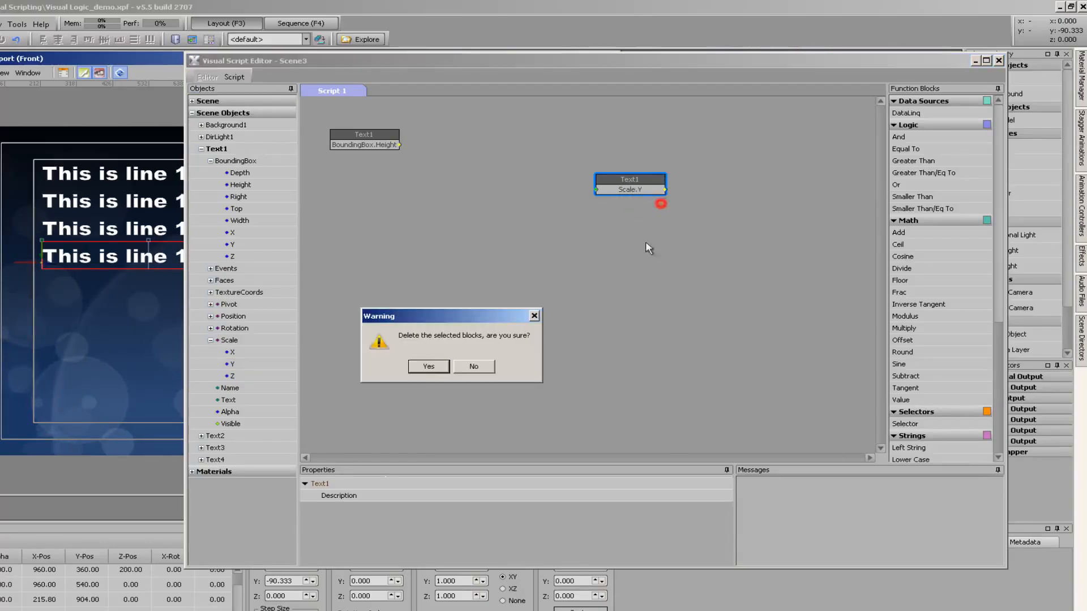
pyautogui.click(434, 368)
# Add a block for Text2's Position Y to the script, apart from the Text1 block.
pyautogui.moveTo(478, 69); pyautogui.dragTo(514, 87)
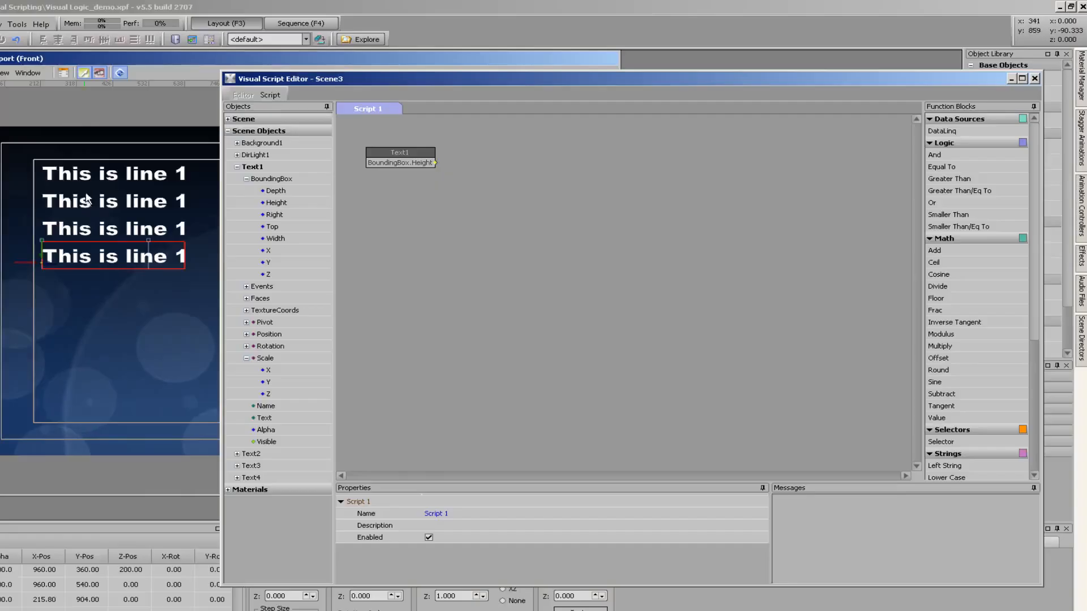
pyautogui.click(236, 453)
pyautogui.click(331, 404)
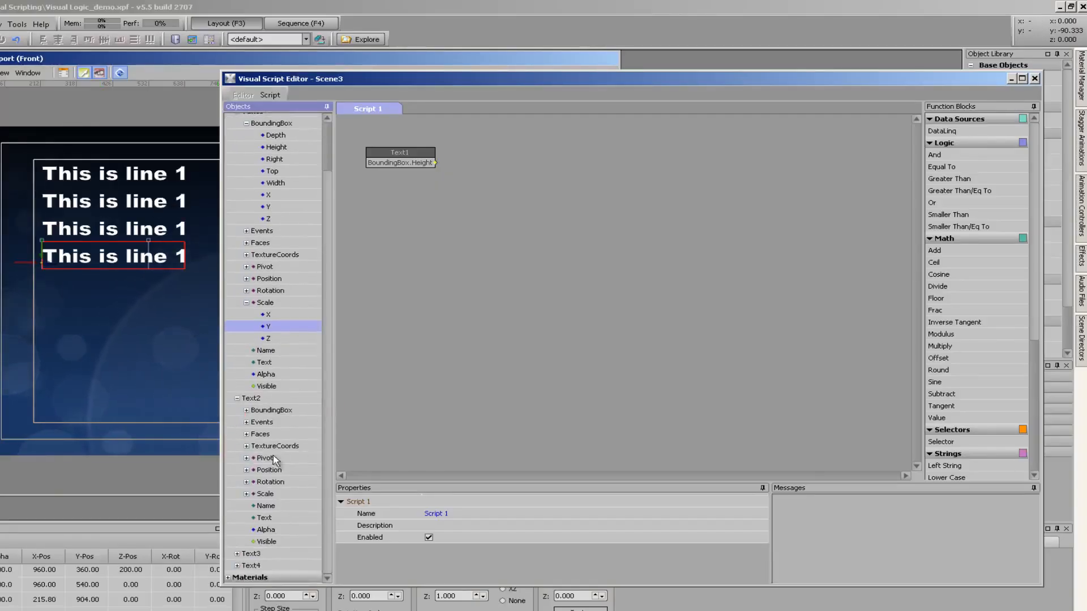
pyautogui.click(247, 471)
pyautogui.moveTo(268, 493); pyautogui.dragTo(696, 154)
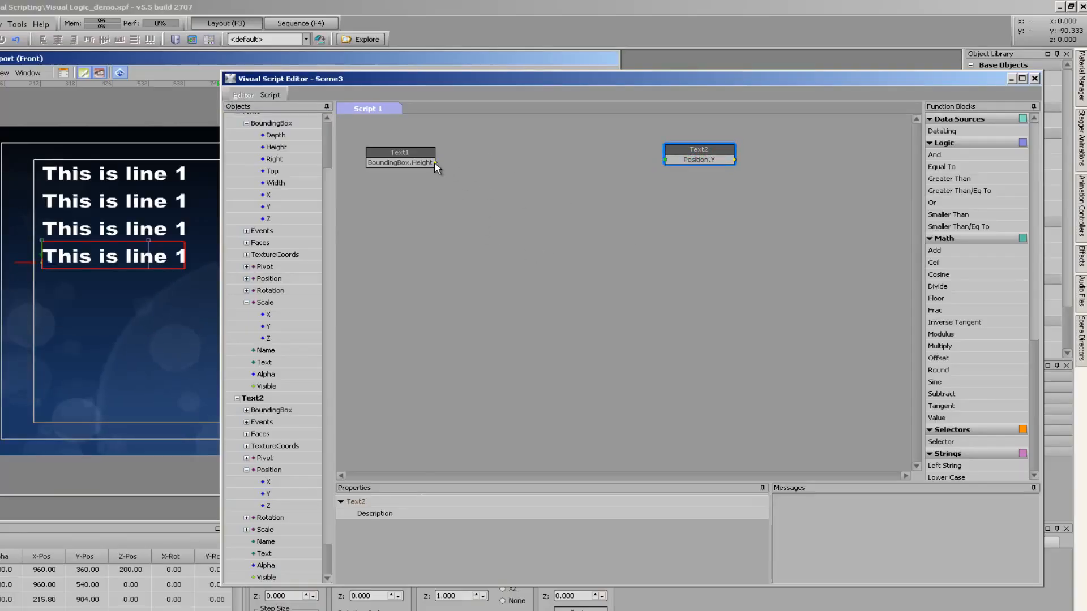
# Connect Text1's BoundingBox.Height output to Text2's Position.Y input and move the script editor clear of the text lines in the viewport.
pyautogui.moveTo(436, 162); pyautogui.dragTo(695, 154)
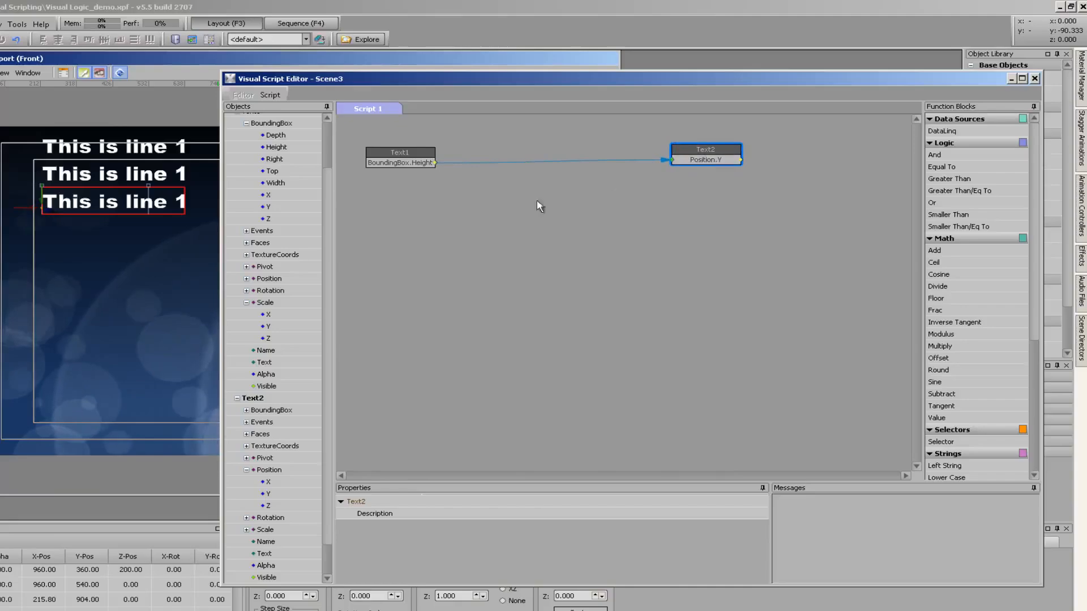
pyautogui.moveTo(544, 78); pyautogui.dragTo(809, 95)
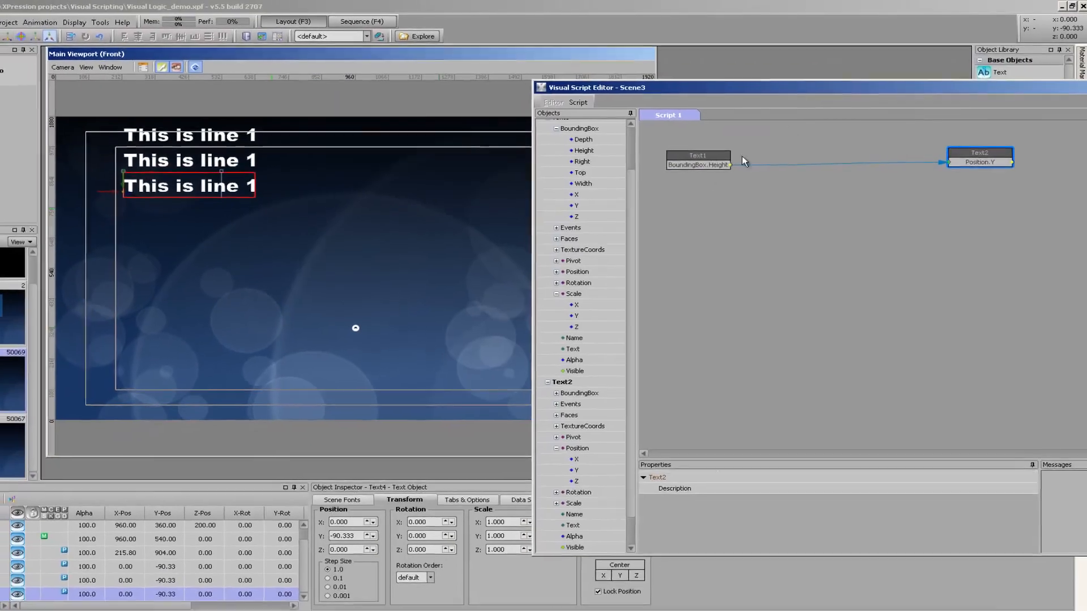
pyautogui.moveTo(694, 97); pyautogui.dragTo(571, 250)
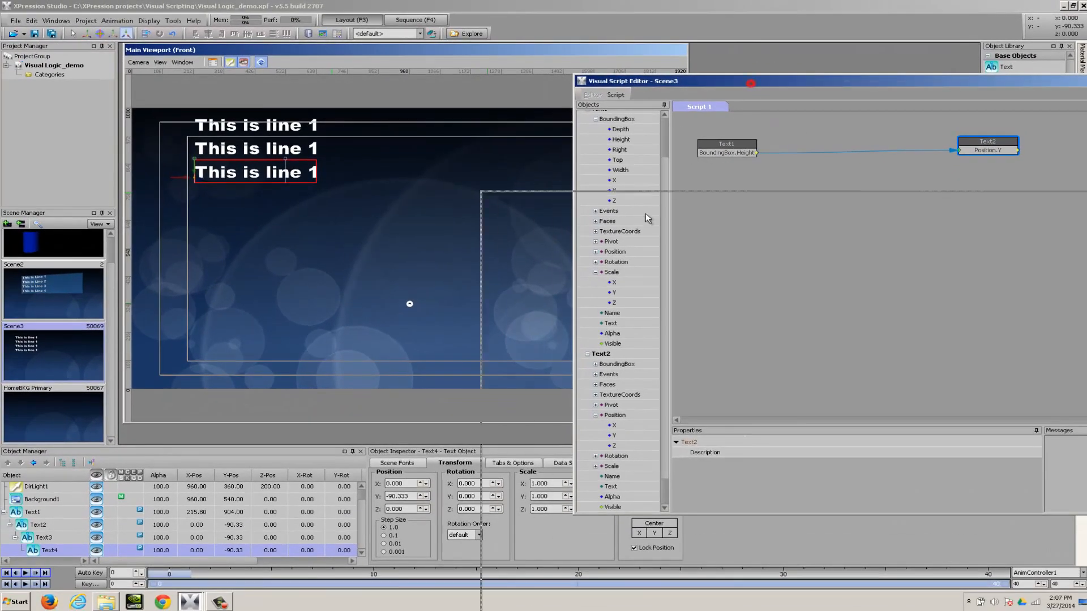
pyautogui.moveTo(645, 213); pyautogui.dragTo(631, 226)
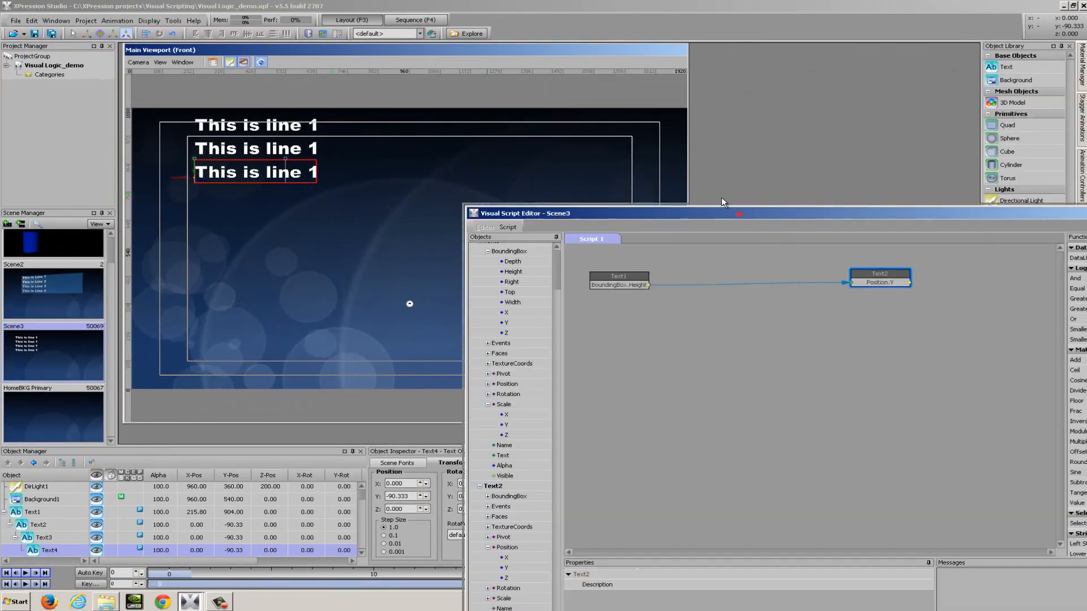
# Close the visual script editor and show Scene3 on the virtual output, placing the output window beside the text lines in the viewport.
pyautogui.moveTo(738, 210); pyautogui.dragTo(614, 118)
pyautogui.click(1038, 119)
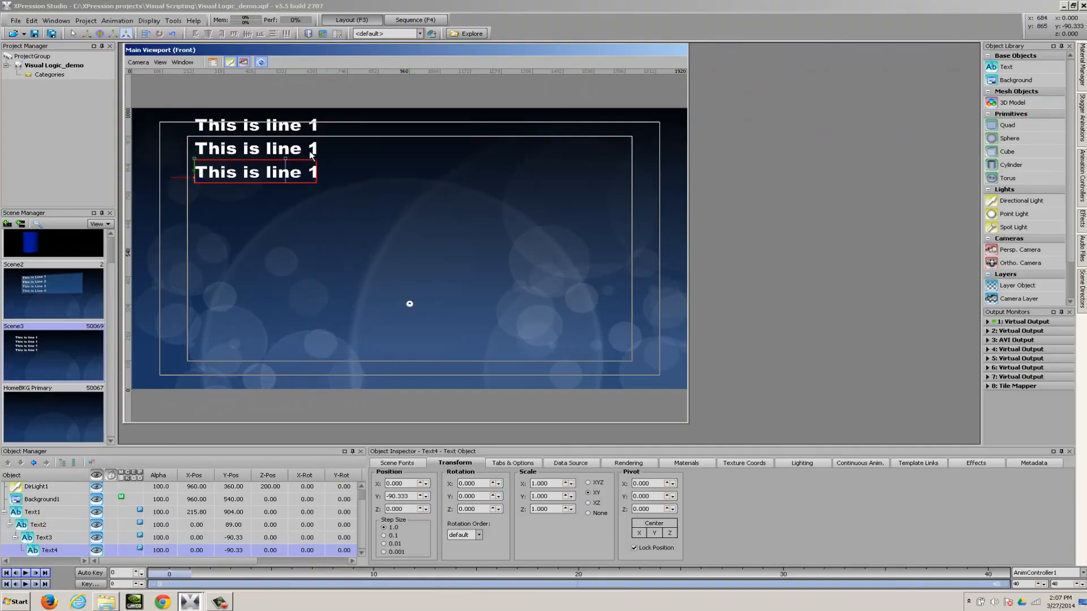
pyautogui.doubleClick(68, 347)
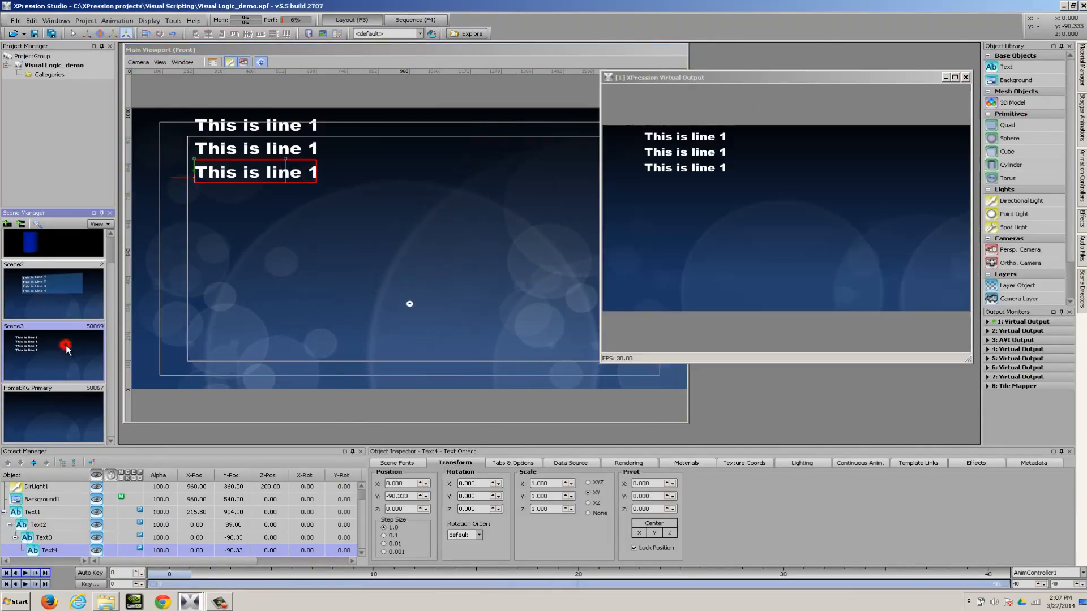
pyautogui.click(812, 74)
pyautogui.moveTo(799, 85); pyautogui.dragTo(785, 94)
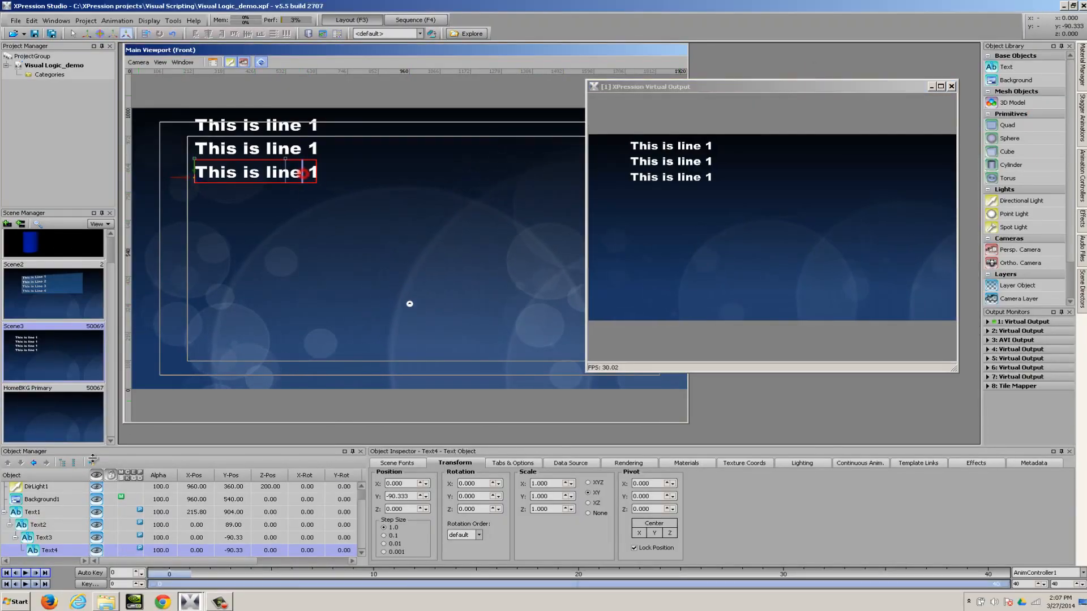
# Test the script by repeatedly adding blank lines to the end of Text1 and removing them again.
pyautogui.click(49, 513)
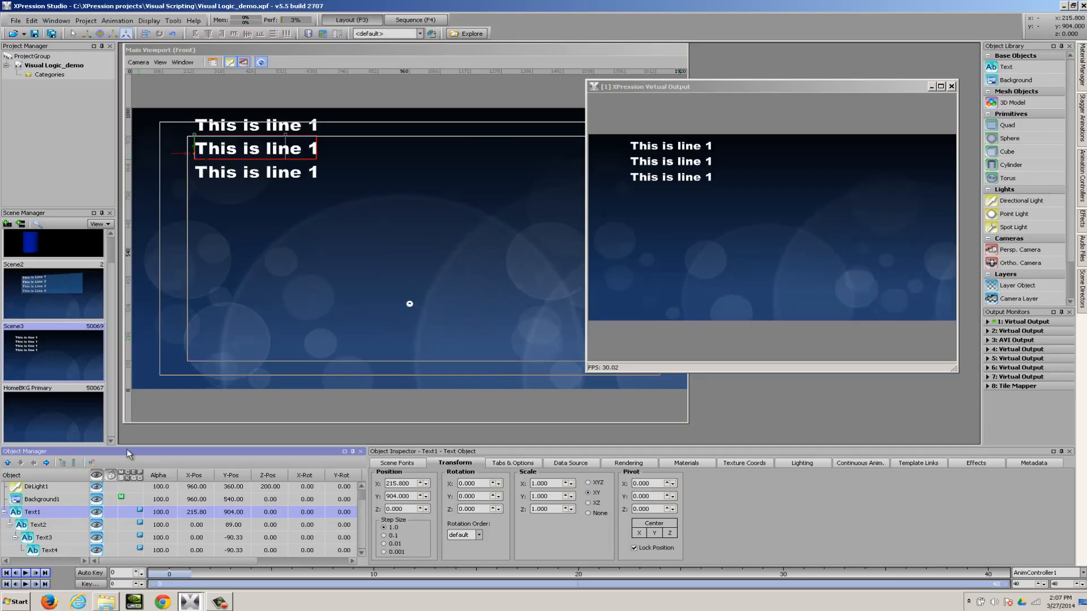
pyautogui.click(50, 513)
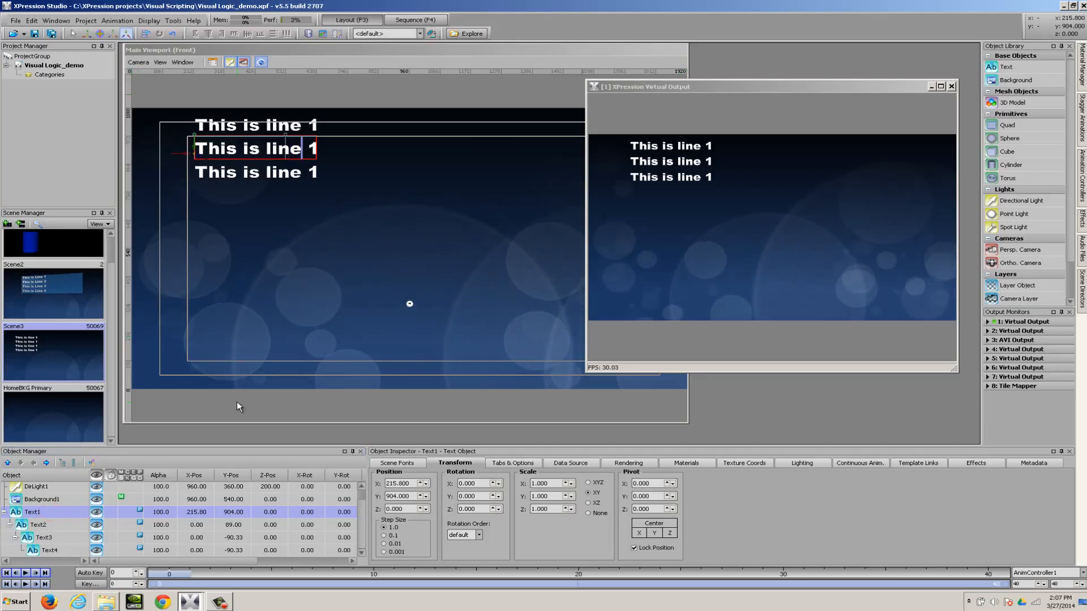
pyautogui.press('Return')
pyautogui.press('Return')
pyautogui.press('Return')
pyautogui.press('Return')
pyautogui.press('Return')
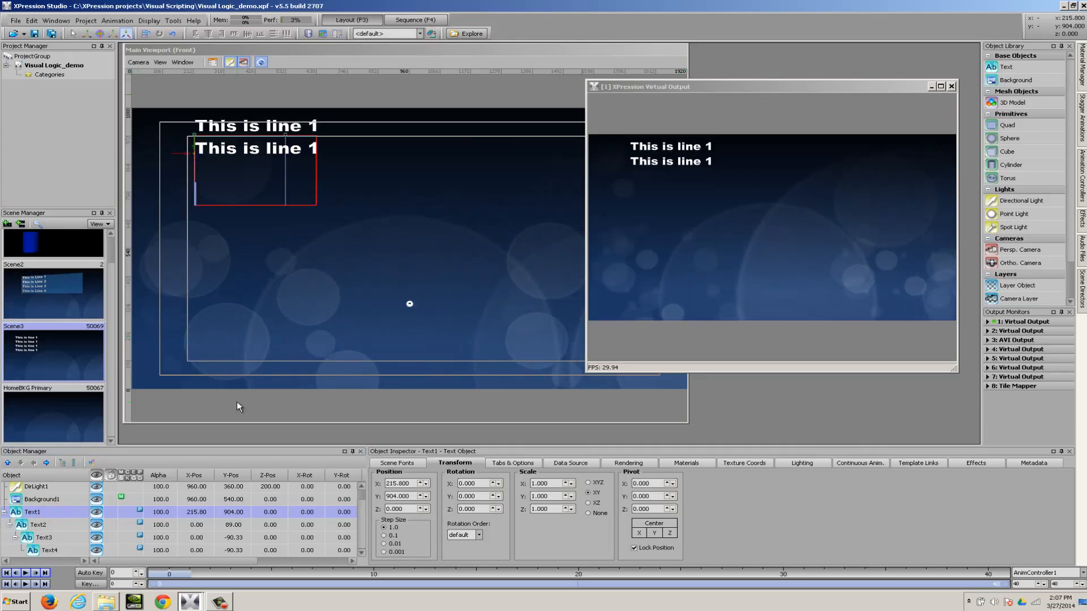
pyautogui.press('BackSpace')
pyautogui.press('BackSpace')
pyautogui.press('BackSpace')
pyautogui.press('BackSpace')
pyautogui.press('BackSpace')
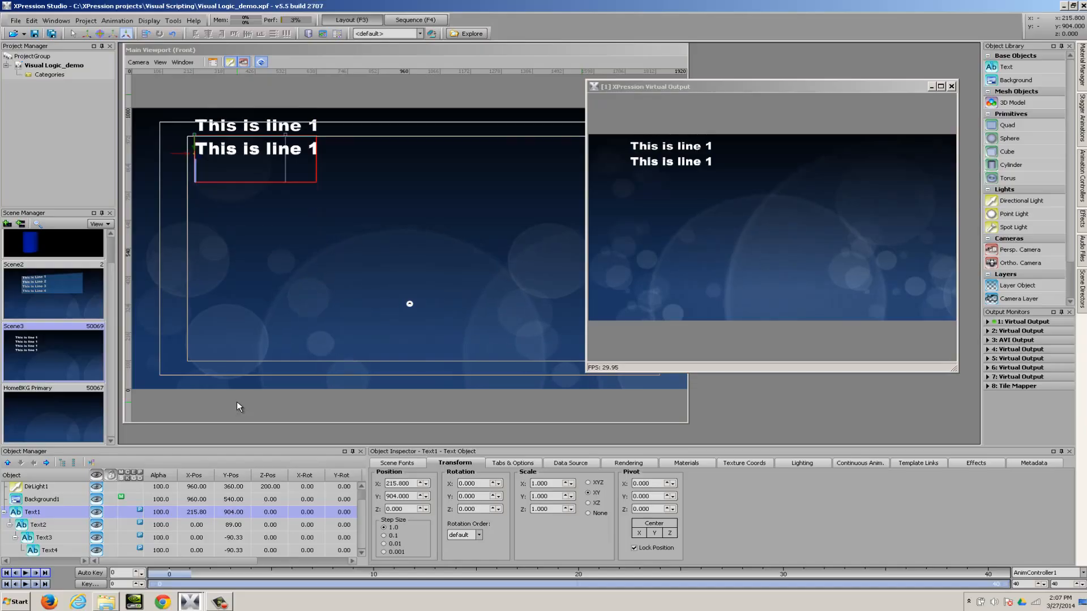
pyautogui.press('Return')
pyautogui.press('Return')
pyautogui.press('Return')
pyautogui.press('Return')
pyautogui.press('Return')
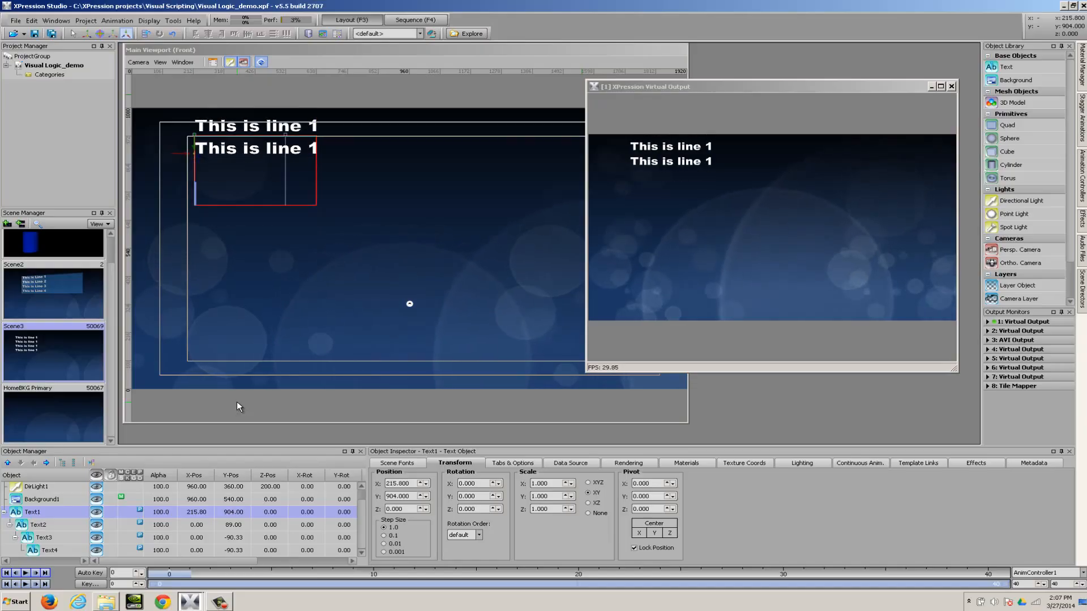
pyautogui.press('BackSpace')
pyautogui.press('BackSpace')
pyautogui.press('BackSpace')
pyautogui.press('BackSpace')
pyautogui.press('BackSpace')
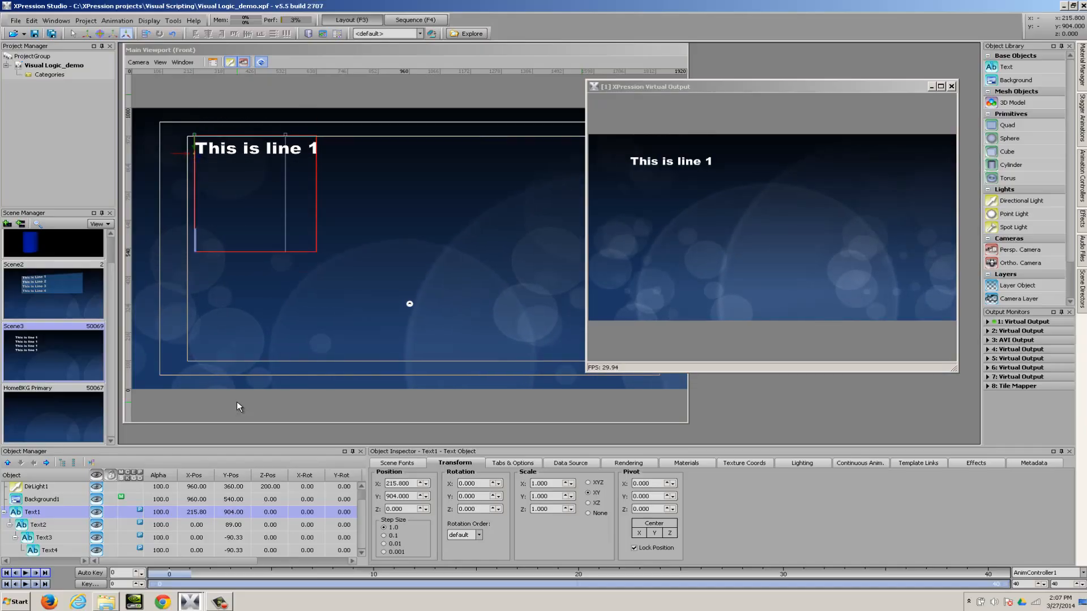
pyautogui.press('Return')
pyautogui.press('Return')
pyautogui.press('Return')
pyautogui.press('Return')
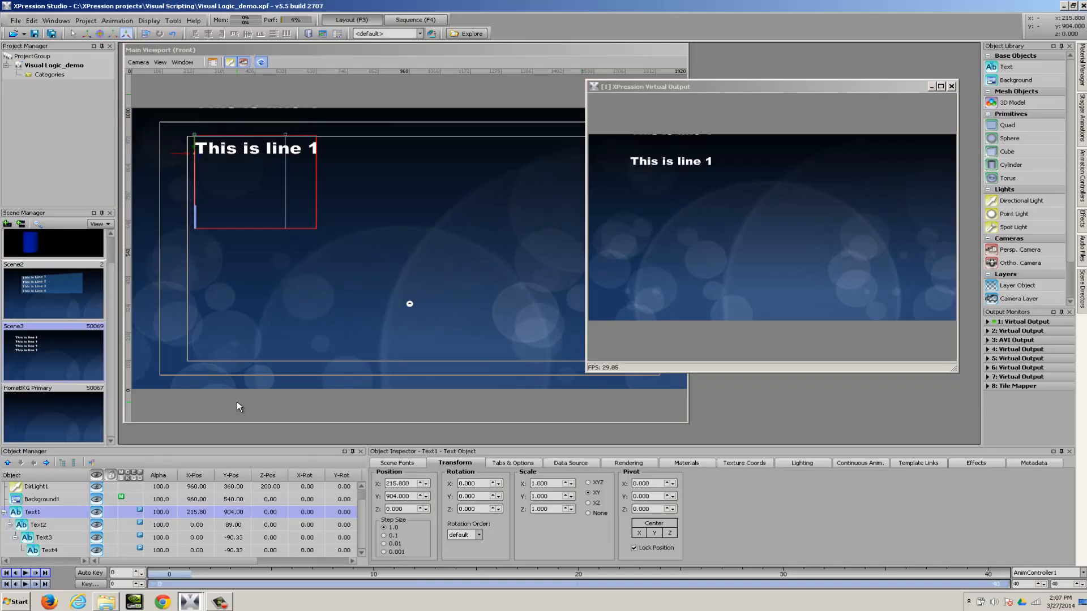
pyautogui.press('BackSpace')
pyautogui.press('BackSpace')
pyautogui.press('BackSpace')
pyautogui.press('BackSpace')
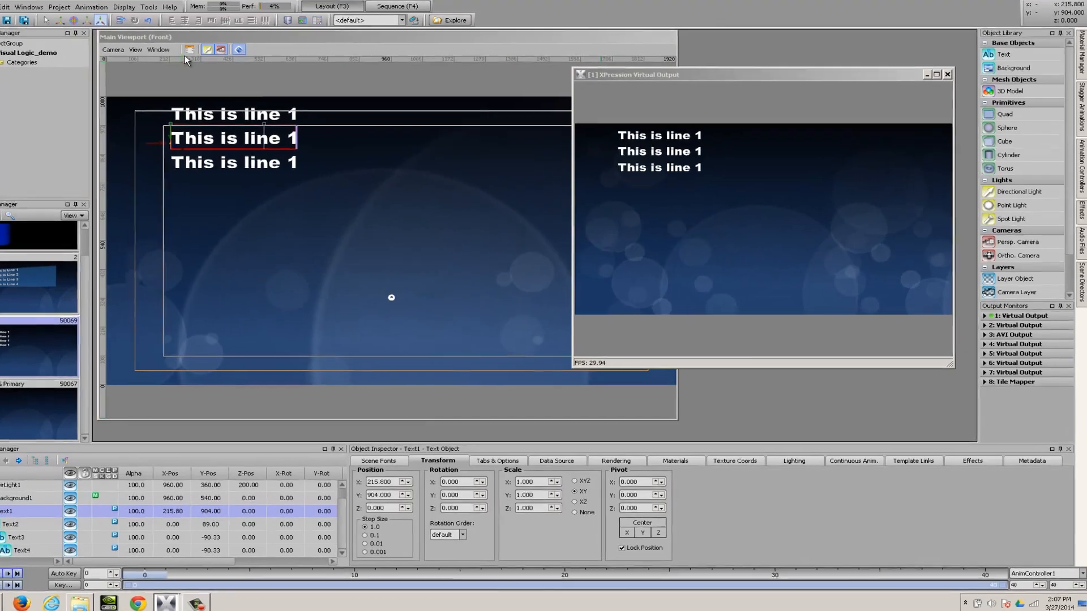
# Insert a Multiply block between Text1's BoundingBox.Height output and Text2's Position.Y input in Scene3's visual script.
pyautogui.click(212, 62)
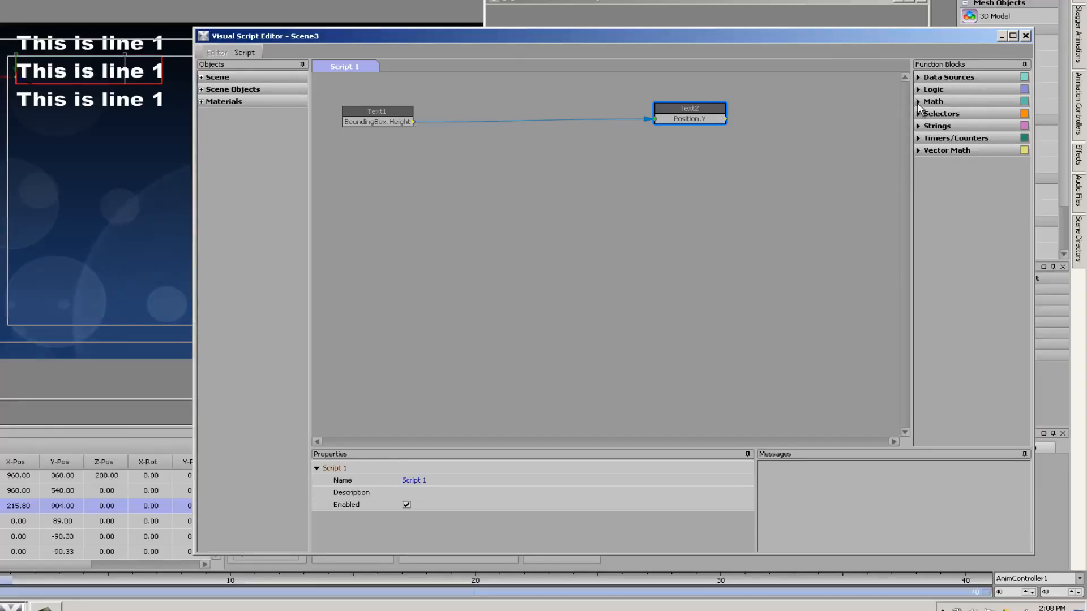
pyautogui.click(918, 102)
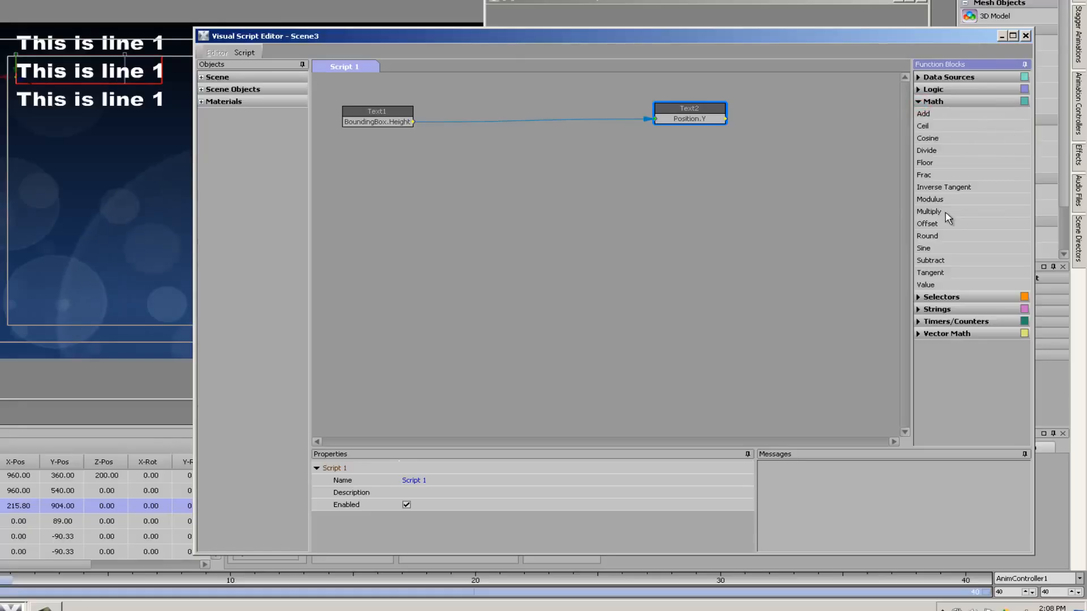
pyautogui.moveTo(941, 212); pyautogui.dragTo(537, 162)
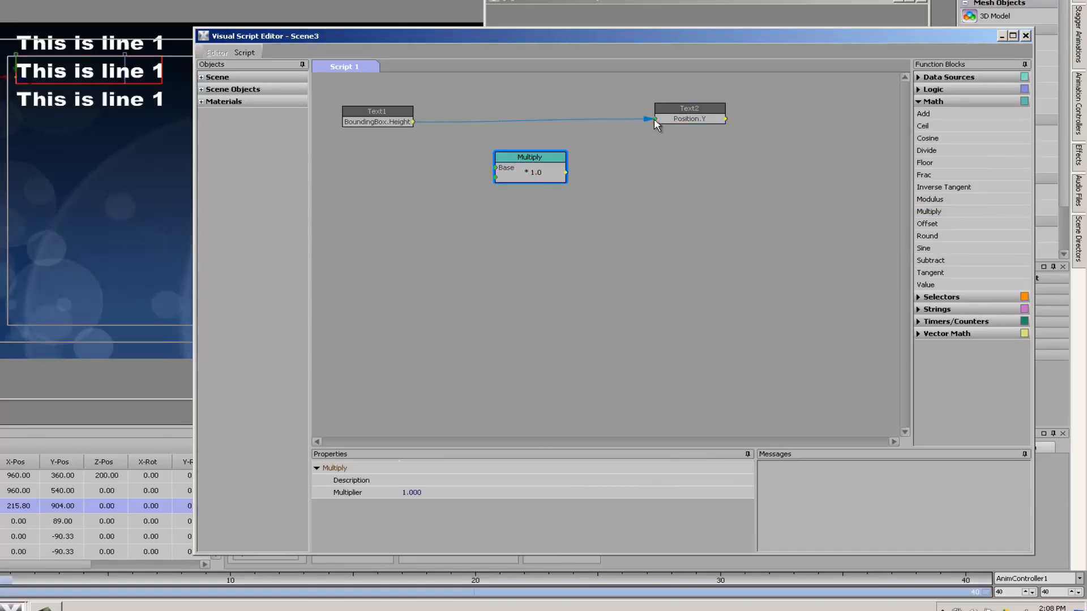
pyautogui.moveTo(655, 121)
pyautogui.mouseDown()
pyautogui.moveTo(436, 121)
pyautogui.moveTo(498, 173)
pyautogui.moveTo(541, 149)
pyautogui.moveTo(543, 113)
pyautogui.moveTo(606, 148)
pyautogui.moveTo(657, 123)
pyautogui.mouseUp()
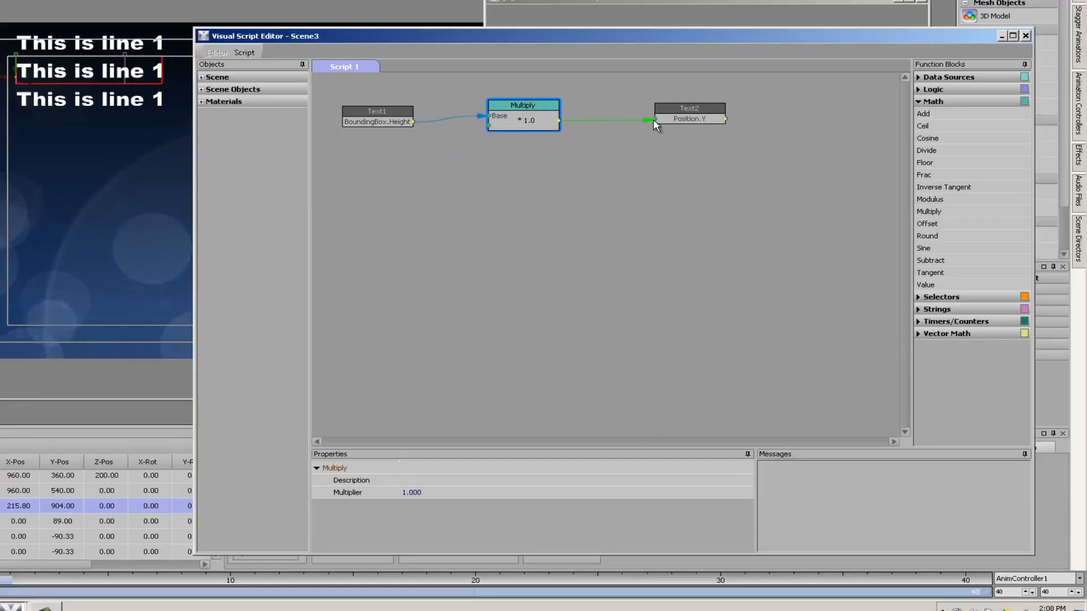
pyautogui.moveTo(547, 106); pyautogui.dragTo(557, 115)
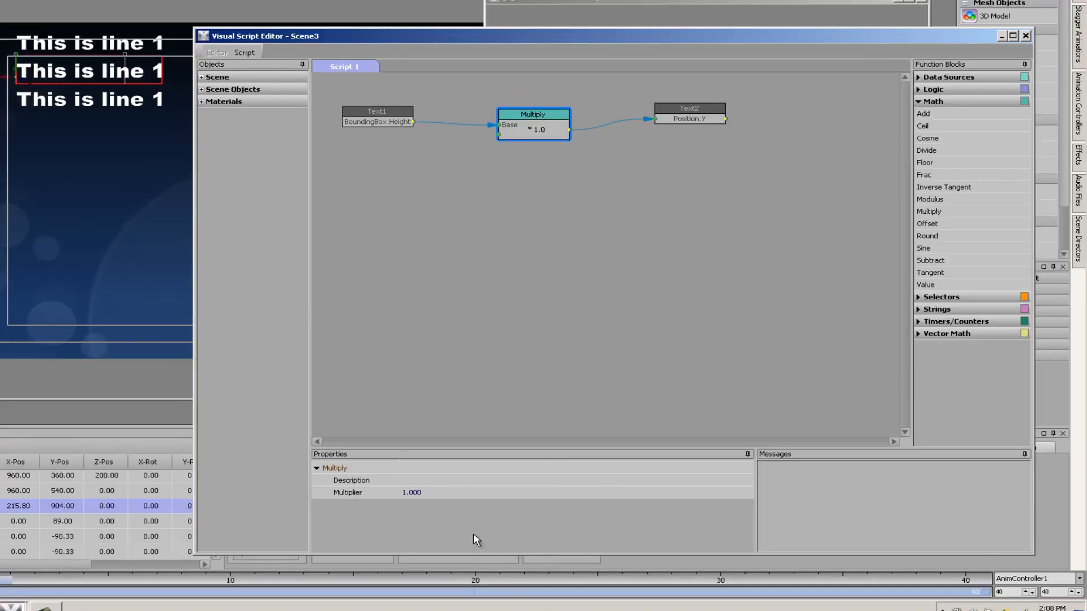
# Set the Multiply block's multiplier to -1 and move the script editor clear of the text lines in the viewport.
pyautogui.click(422, 493)
pyautogui.click(404, 492)
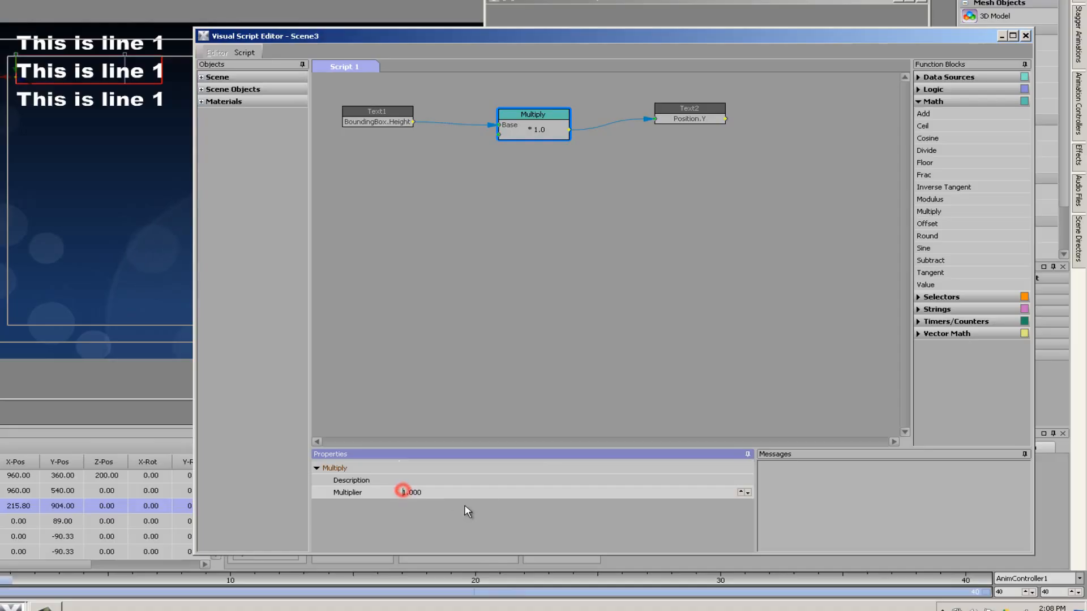
pyautogui.write('-')
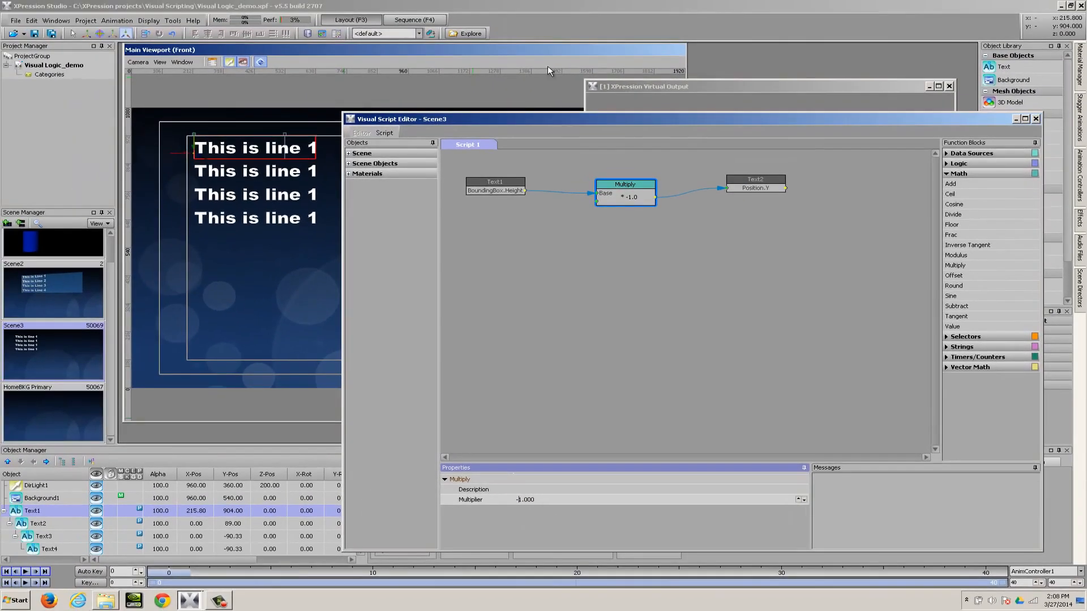
pyautogui.moveTo(599, 122); pyautogui.dragTo(650, 89)
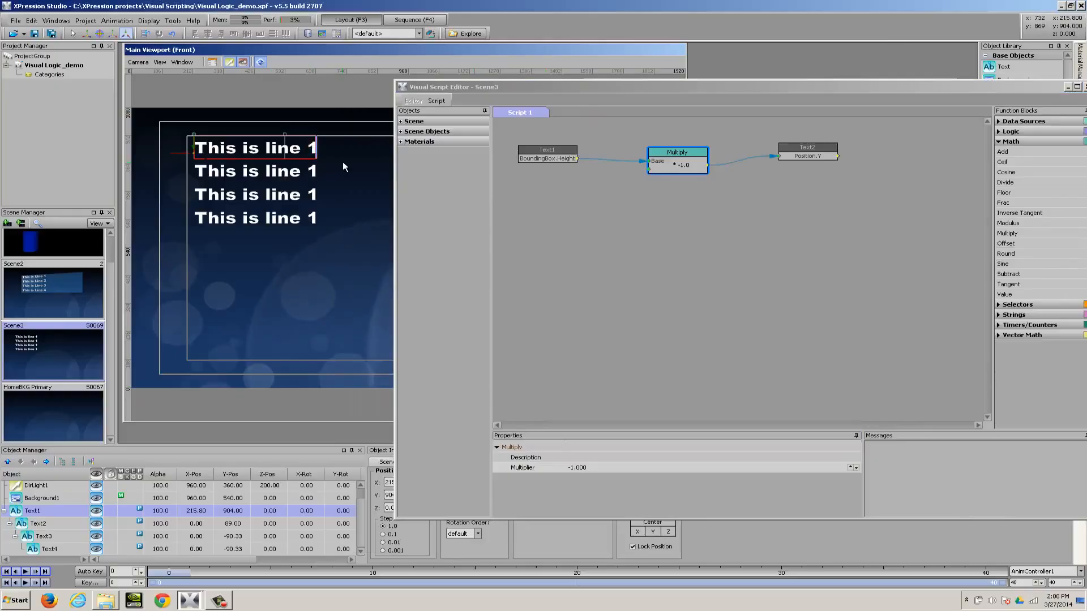
# Test the negative multiplier by adding blank lines below Text1's text and deleting them again.
pyautogui.press('Return')
pyautogui.press('Return')
pyautogui.press('Return')
pyautogui.press('Return')
pyautogui.press('Return')
pyautogui.press('Return')
pyautogui.press('BackSpace')
pyautogui.press('BackSpace')
pyautogui.press('BackSpace')
pyautogui.press('BackSpace')
pyautogui.press('Return')
pyautogui.press('Return')
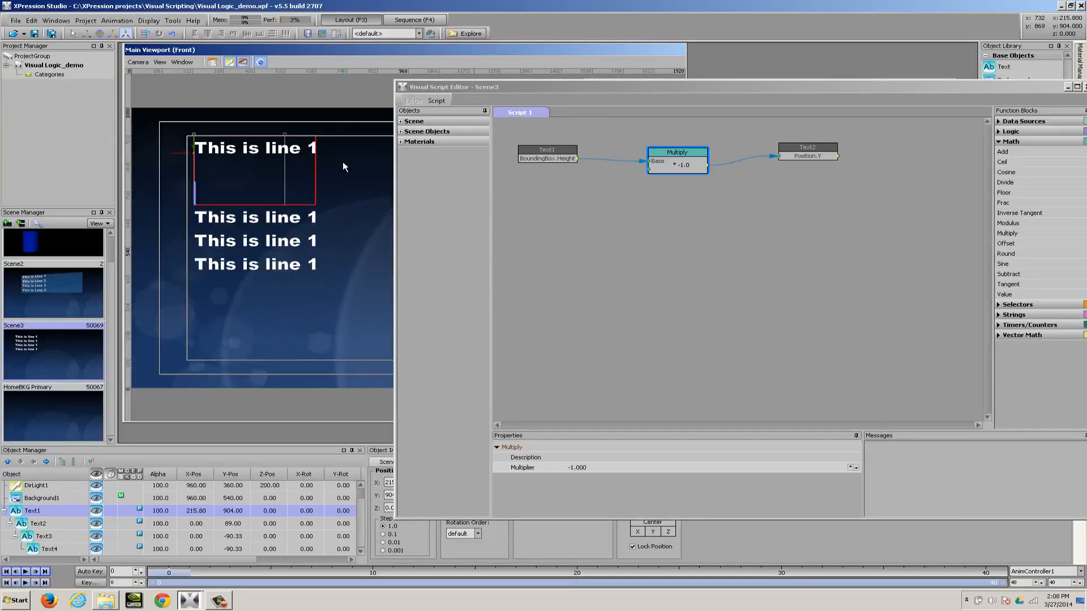
pyautogui.press('Return')
pyautogui.press('BackSpace')
pyautogui.press('BackSpace')
pyautogui.press('BackSpace')
pyautogui.press('BackSpace')
pyautogui.press('BackSpace')
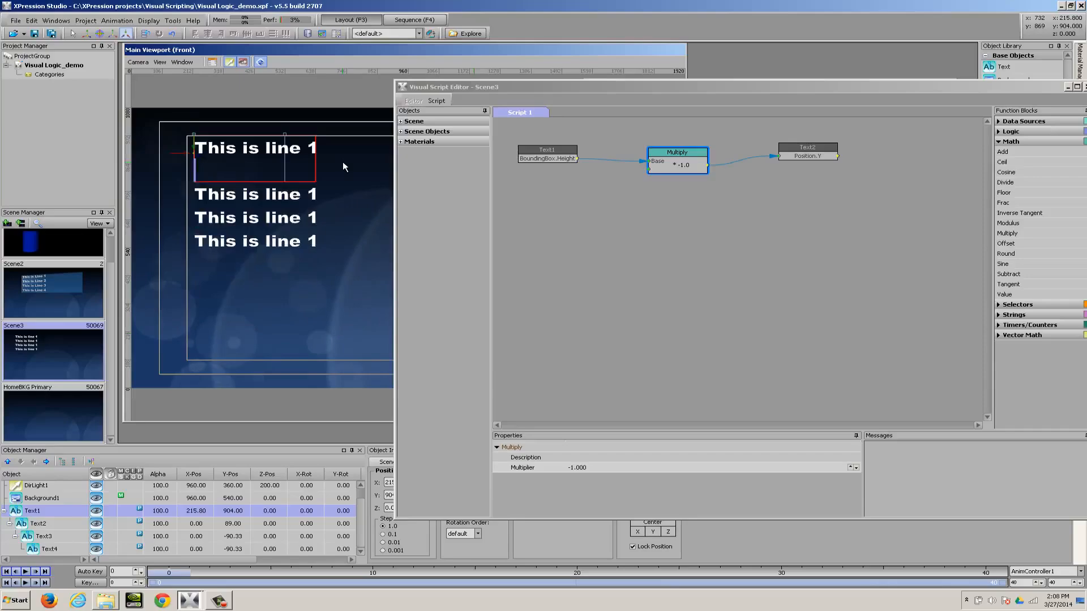
pyautogui.press('Return')
pyautogui.press('Return')
pyautogui.press('Return')
pyautogui.press('Return')
pyautogui.press('BackSpace')
pyautogui.press('BackSpace')
pyautogui.press('BackSpace')
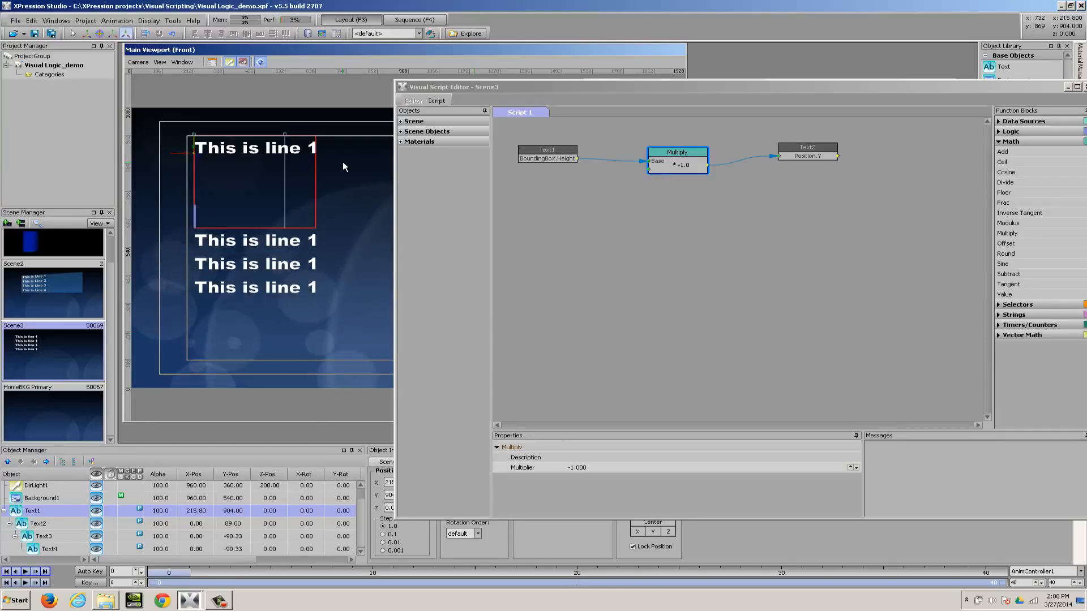
pyautogui.press('BackSpace')
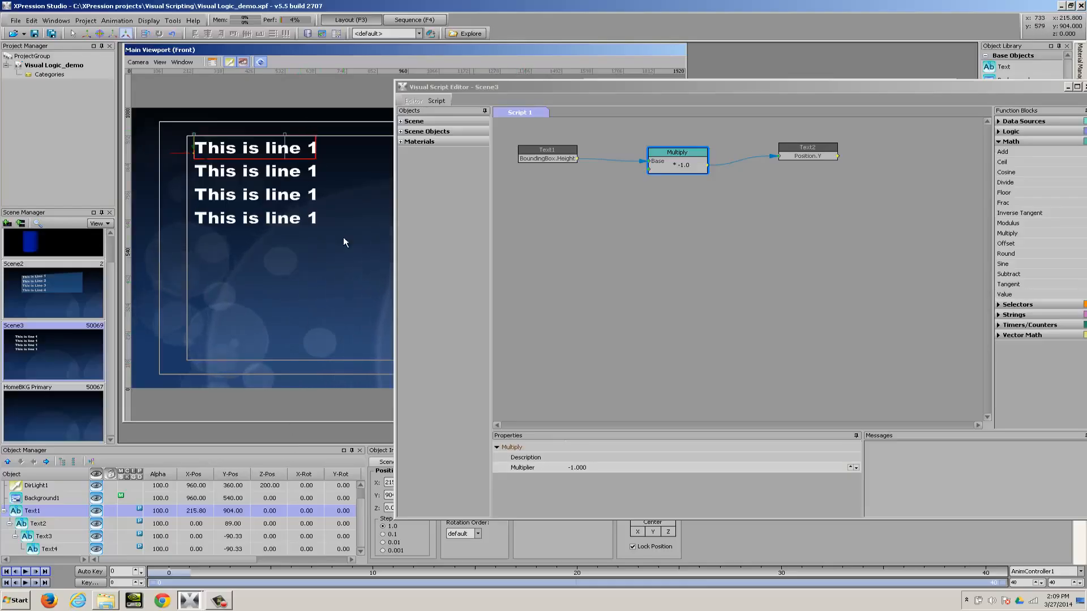
# Move the Multiply block closer to the Text1 block, and extend Text1 with a run of x's plus a second row "xxxxxxxxxxxxxxx".
pyautogui.moveTo(686, 155); pyautogui.dragTo(660, 150)
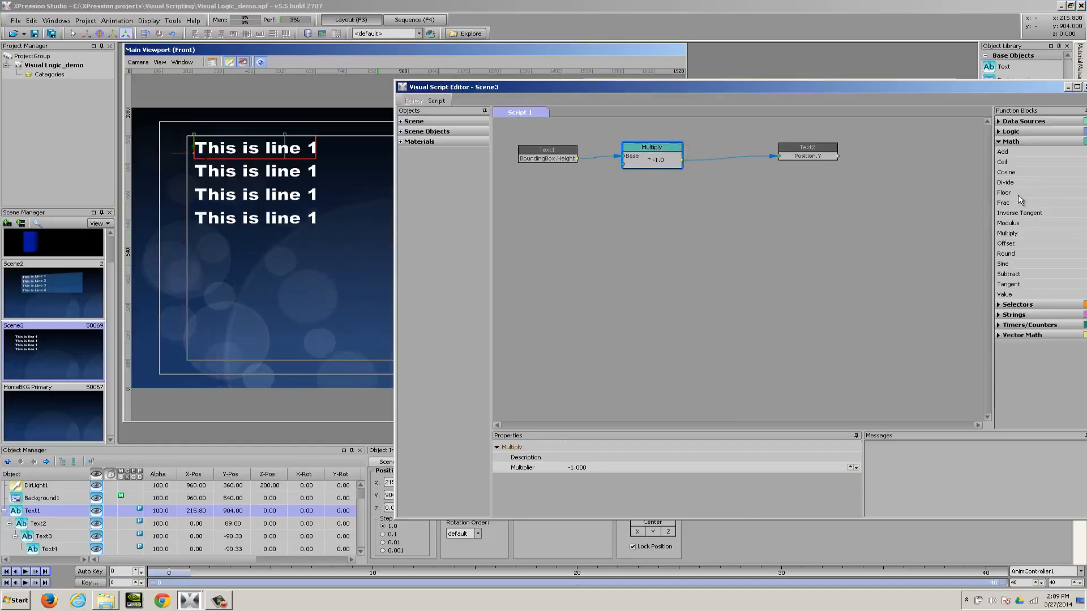
pyautogui.click(309, 149)
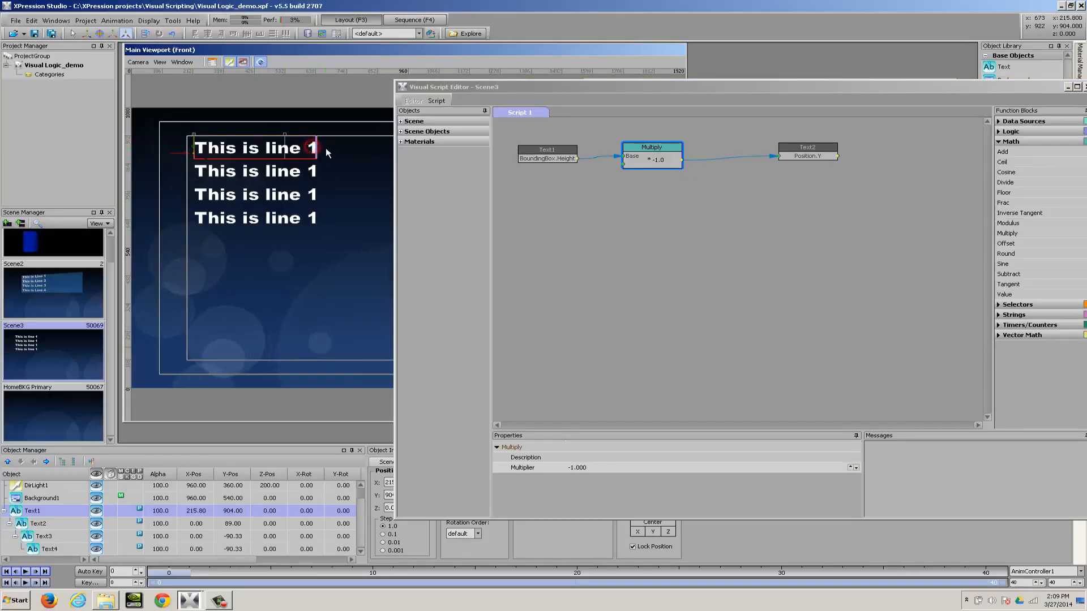
pyautogui.write('xxxxxx')
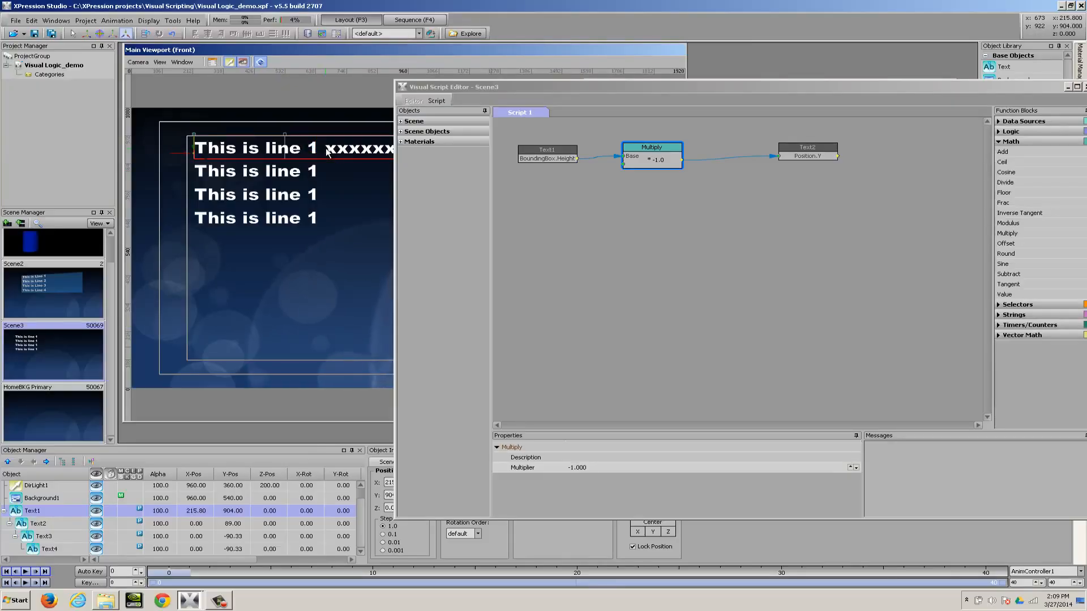
pyautogui.press('Return')
pyautogui.write('xxxxxxxxxxxxxxx')
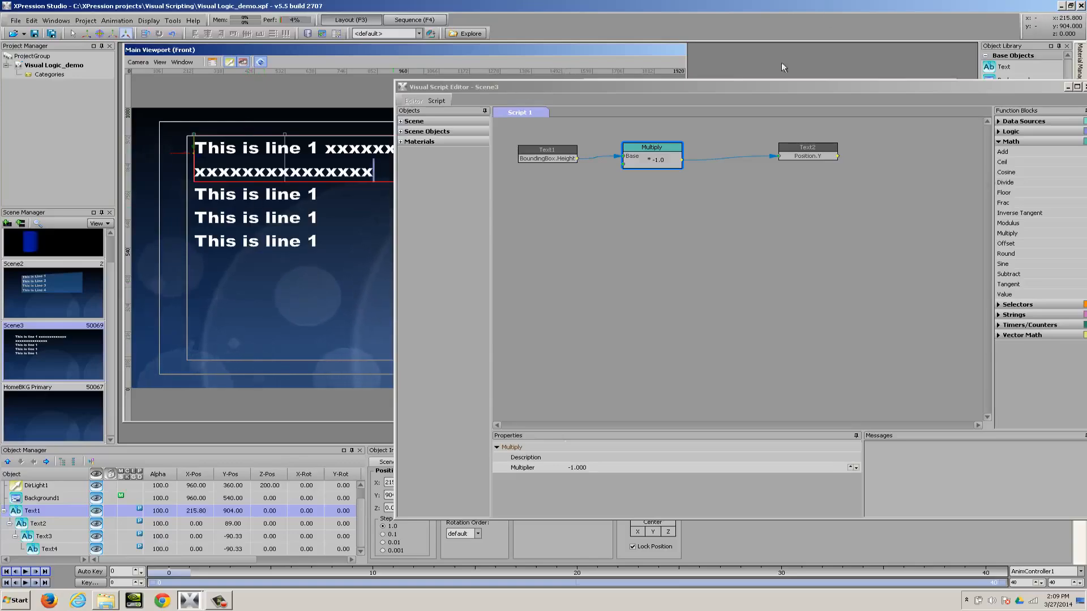
# Insert an Offset block between the Multiply block's output and Text2's Position.Y, spacing the blocks out in a row.
pyautogui.moveTo(705, 87); pyautogui.dragTo(620, 83)
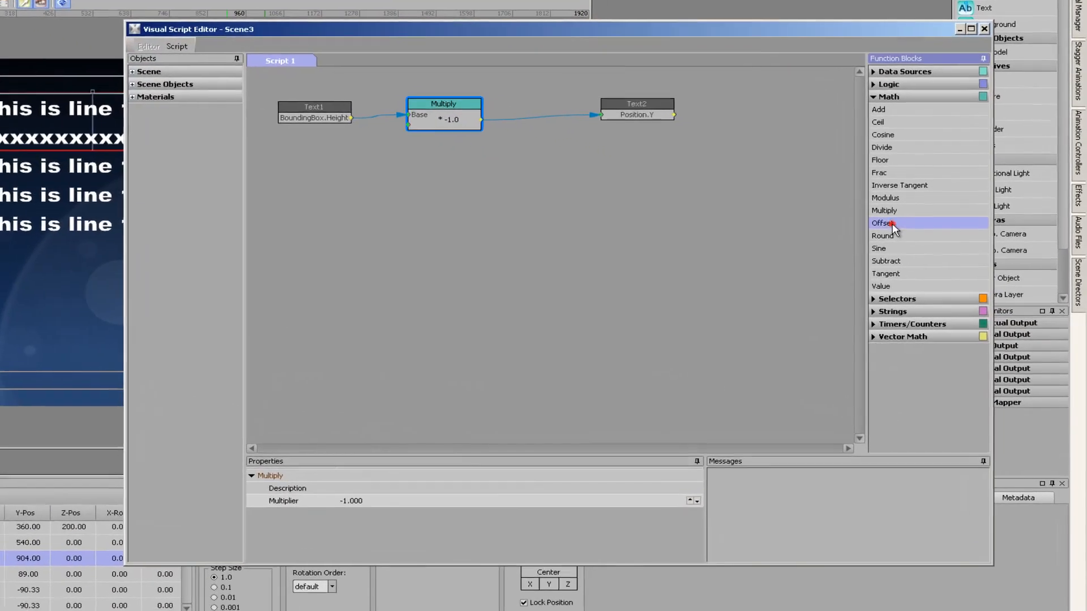
pyautogui.click(903, 232)
pyautogui.moveTo(903, 226); pyautogui.dragTo(527, 156)
pyautogui.moveTo(630, 111); pyautogui.dragTo(742, 98)
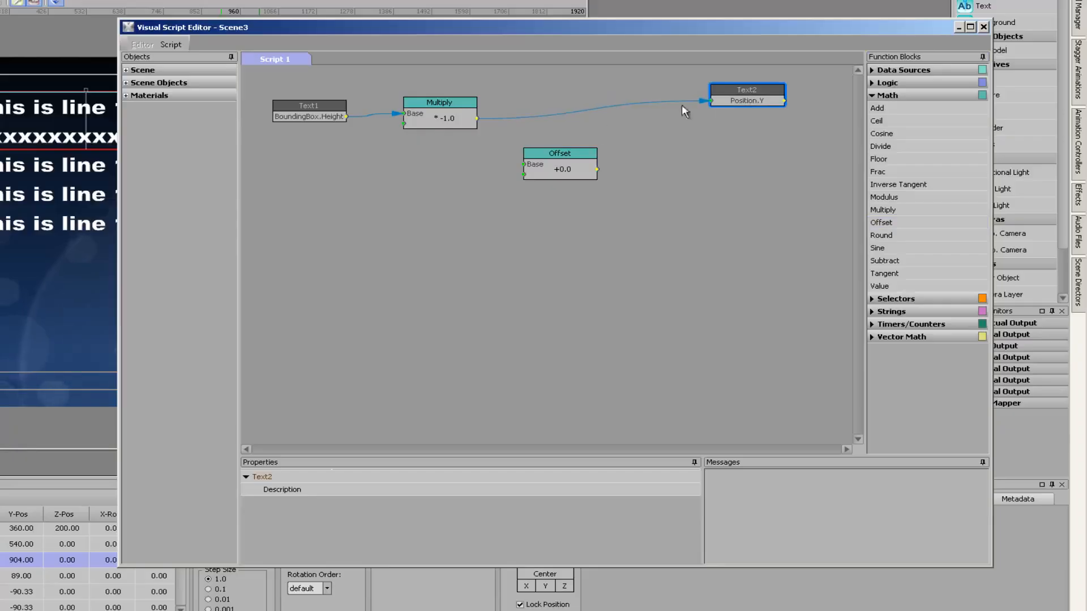
pyautogui.moveTo(505, 158); pyautogui.dragTo(524, 165)
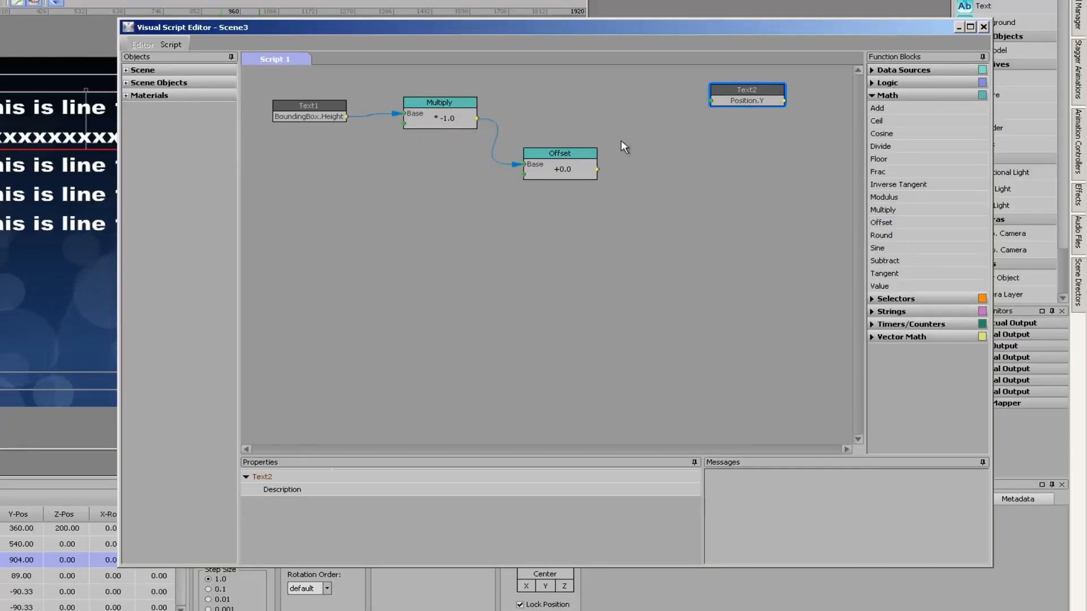
pyautogui.moveTo(598, 169); pyautogui.dragTo(709, 100)
pyautogui.moveTo(572, 152); pyautogui.dragTo(603, 101)
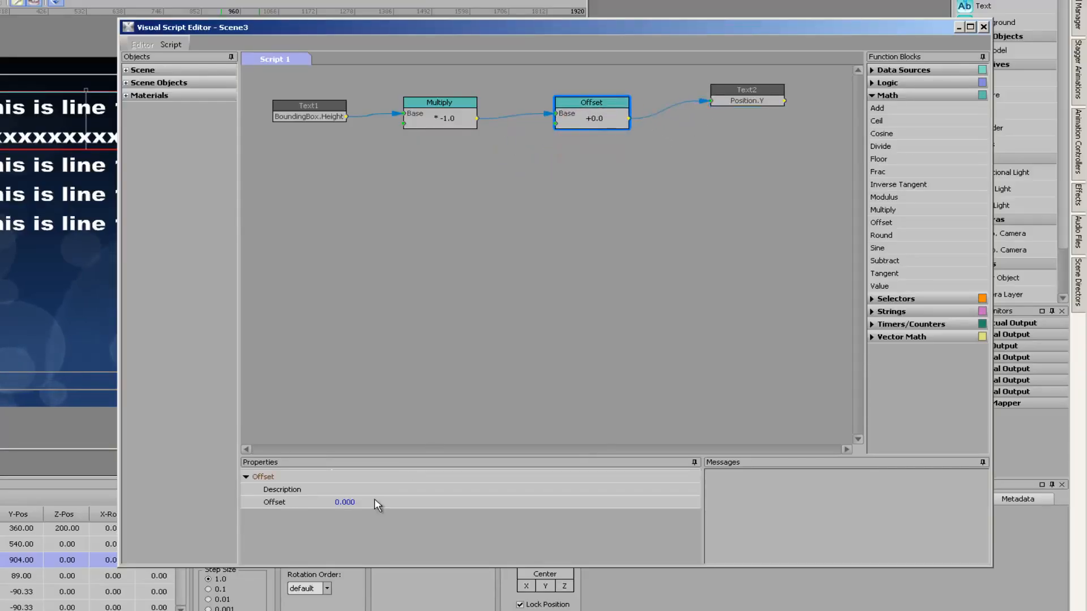
# Set the Offset block's offset to -50 and move the script editor clear of the text lines in the viewport.
pyautogui.click(344, 502)
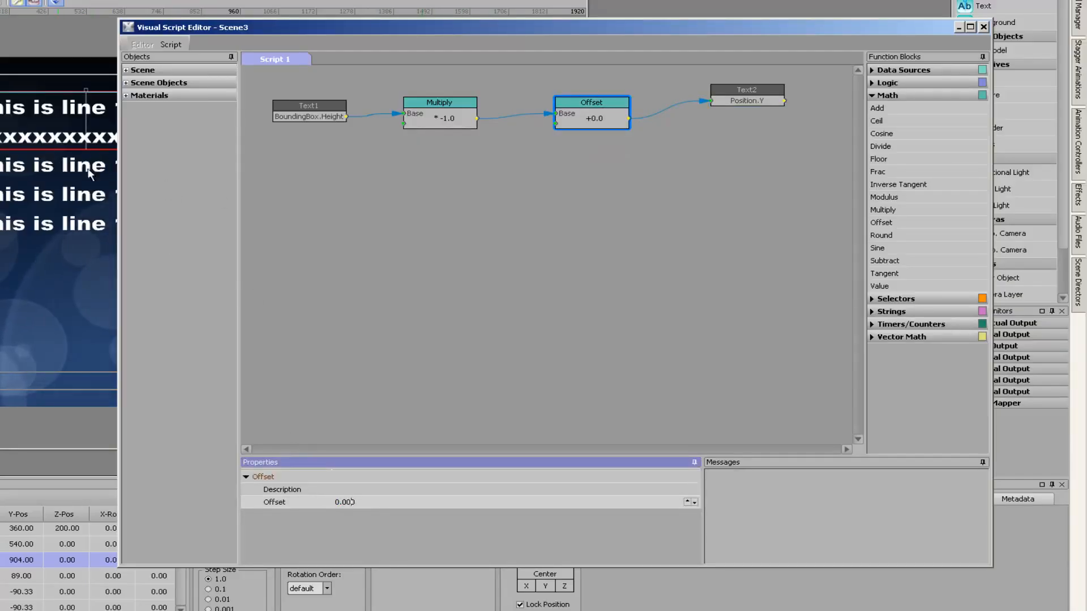
pyautogui.doubleClick(363, 502)
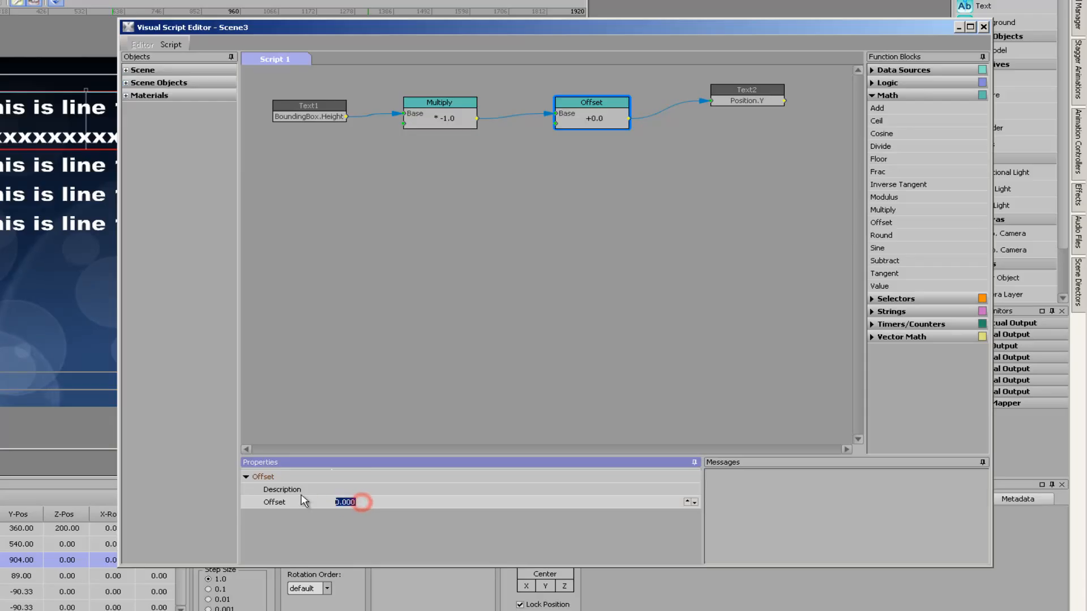
pyautogui.write('-50')
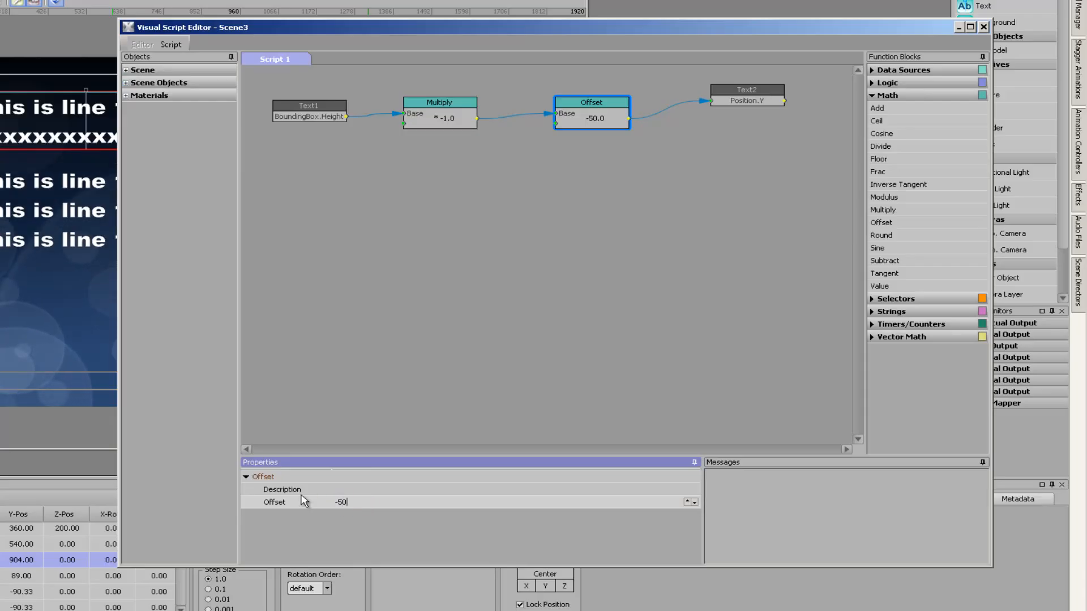
pyautogui.click(386, 220)
pyautogui.moveTo(412, 25); pyautogui.dragTo(566, 36)
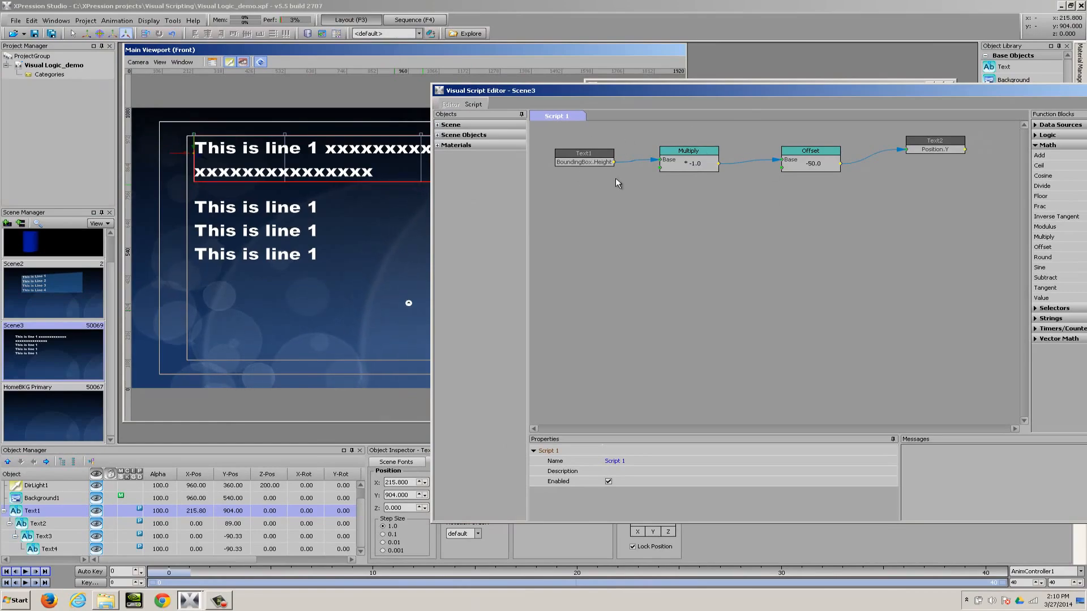
# Test the offset spacing by repeatedly adding blank lines below Text1's text and deleting them again.
pyautogui.click(393, 173)
pyautogui.press('Return')
pyautogui.press('Return')
pyautogui.press('Return')
pyautogui.press('Return')
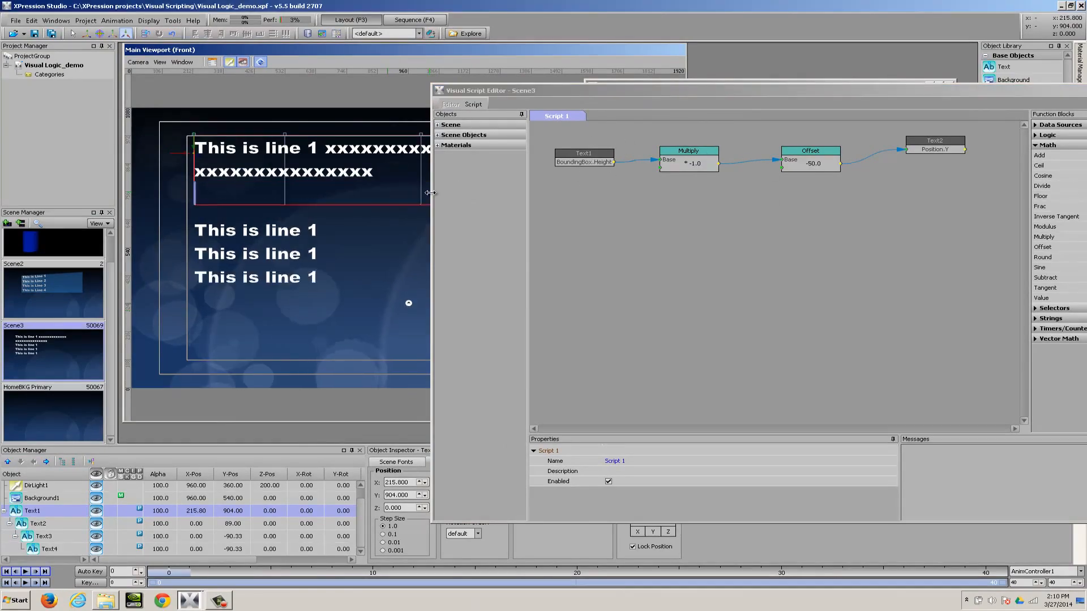
pyautogui.press('BackSpace')
pyautogui.press('BackSpace')
pyautogui.press('BackSpace')
pyautogui.press('BackSpace')
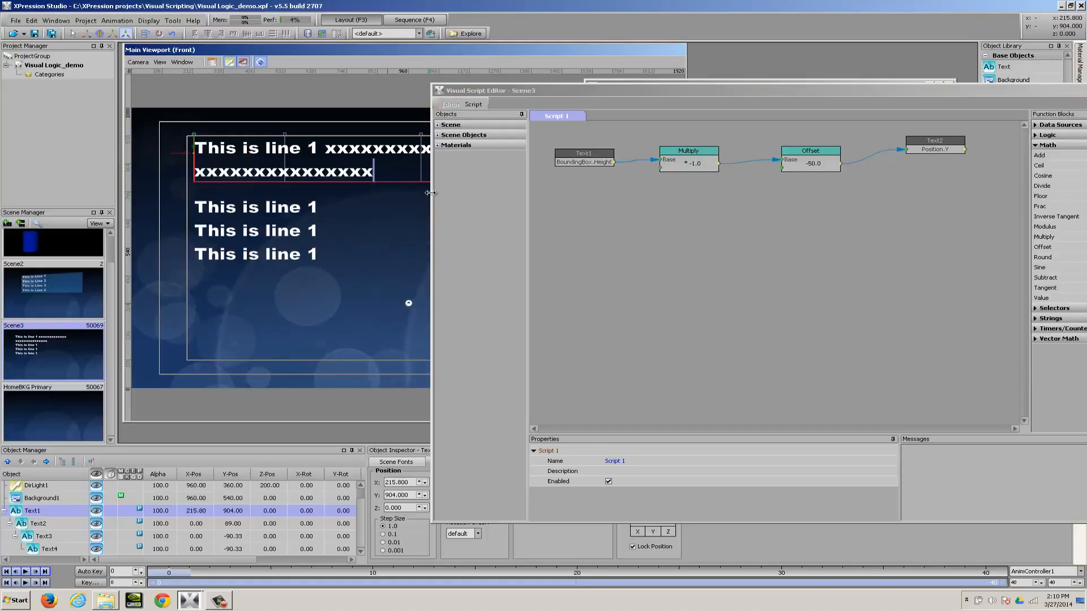
pyautogui.press('Return')
pyautogui.press('Return')
pyautogui.press('Return')
pyautogui.press('Return')
pyautogui.press('BackSpace')
pyautogui.press('BackSpace')
pyautogui.press('BackSpace')
pyautogui.press('BackSpace')
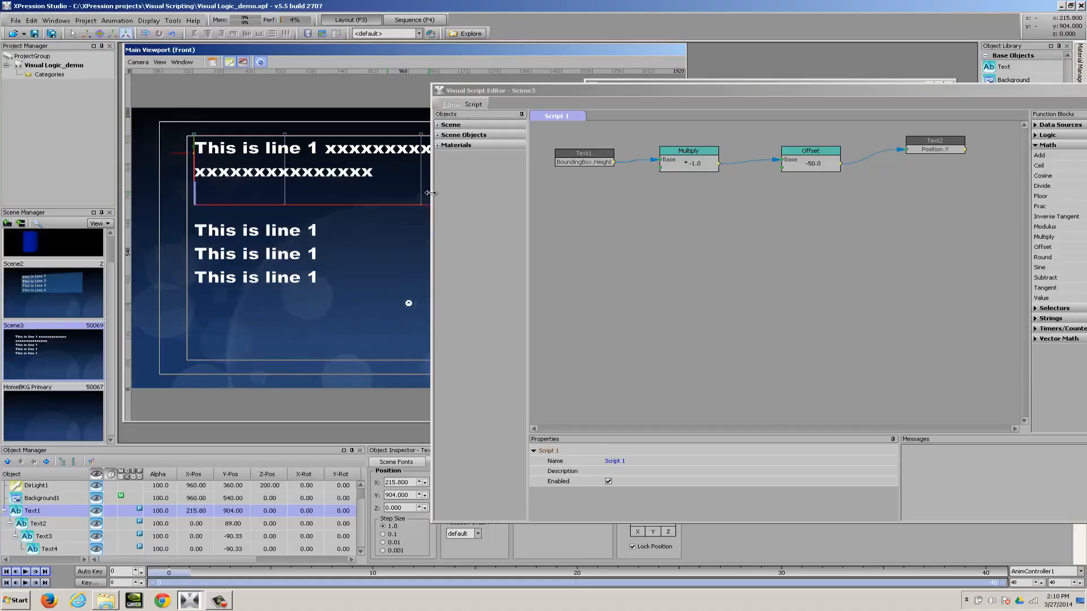
pyautogui.press('Return')
pyautogui.press('Return')
pyautogui.press('Return')
pyautogui.press('Return')
pyautogui.press('BackSpace')
pyautogui.press('BackSpace')
pyautogui.press('BackSpace')
pyautogui.press('BackSpace')
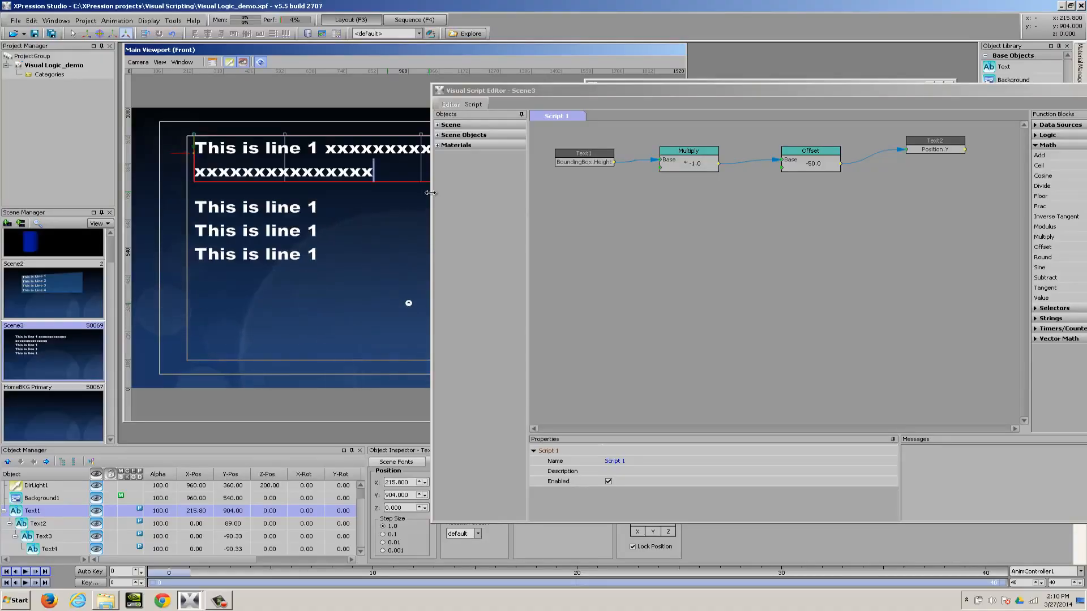
# Duplicate the linked Multiply and Offset blocks and place the copies as a second row beneath the originals.
pyautogui.moveTo(586, 90); pyautogui.dragTo(428, 87)
pyautogui.moveTo(538, 88); pyautogui.dragTo(607, 71)
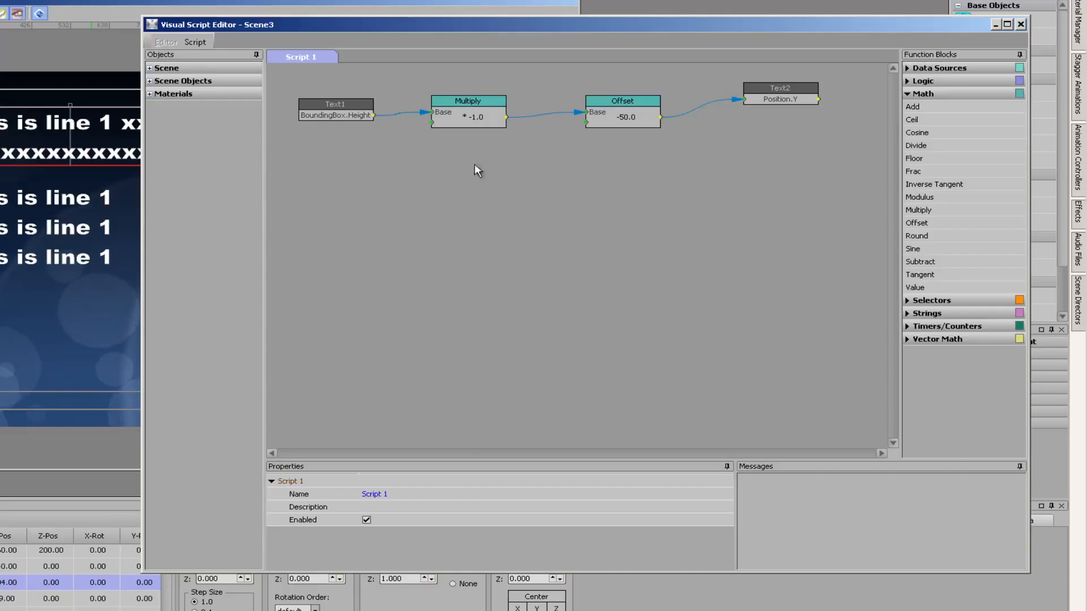
pyautogui.moveTo(633, 130); pyautogui.dragTo(654, 76)
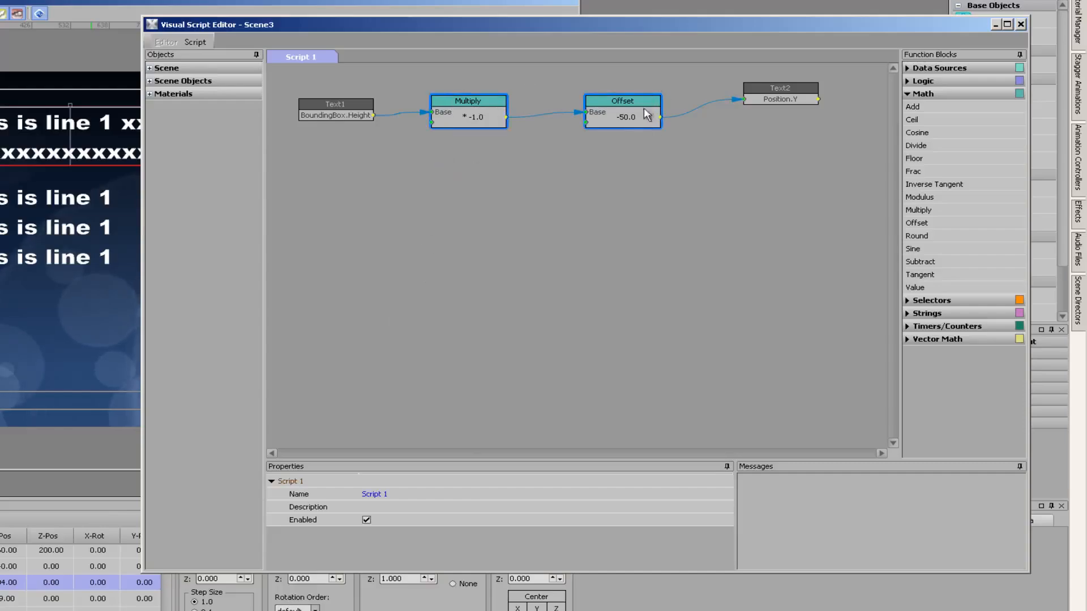
pyautogui.rightClick(629, 103)
pyautogui.click(658, 111)
pyautogui.rightClick(513, 202)
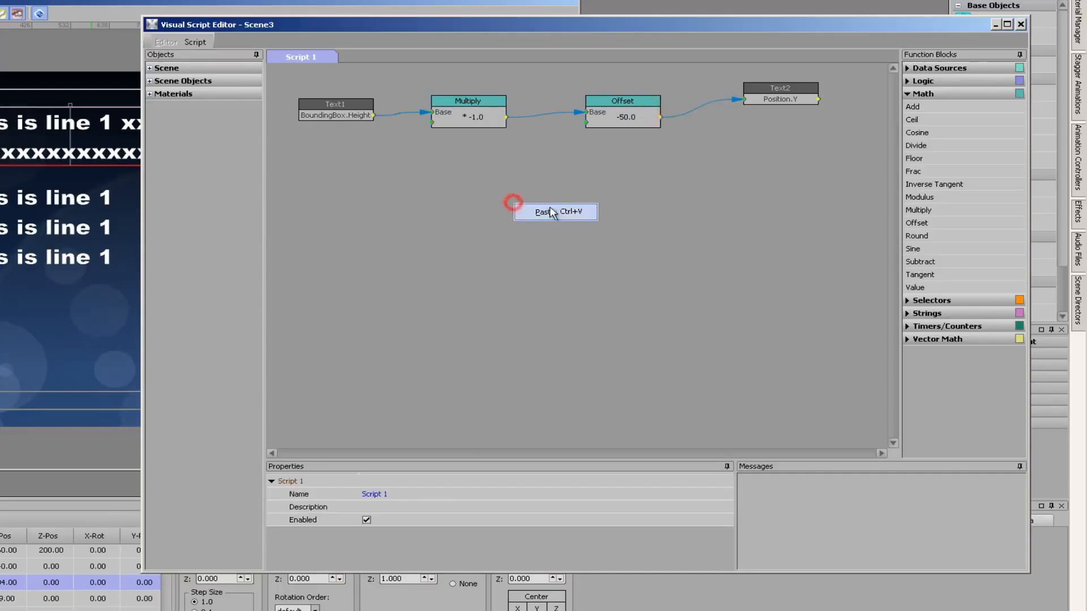
pyautogui.click(558, 211)
pyautogui.moveTo(559, 210); pyautogui.dragTo(490, 169)
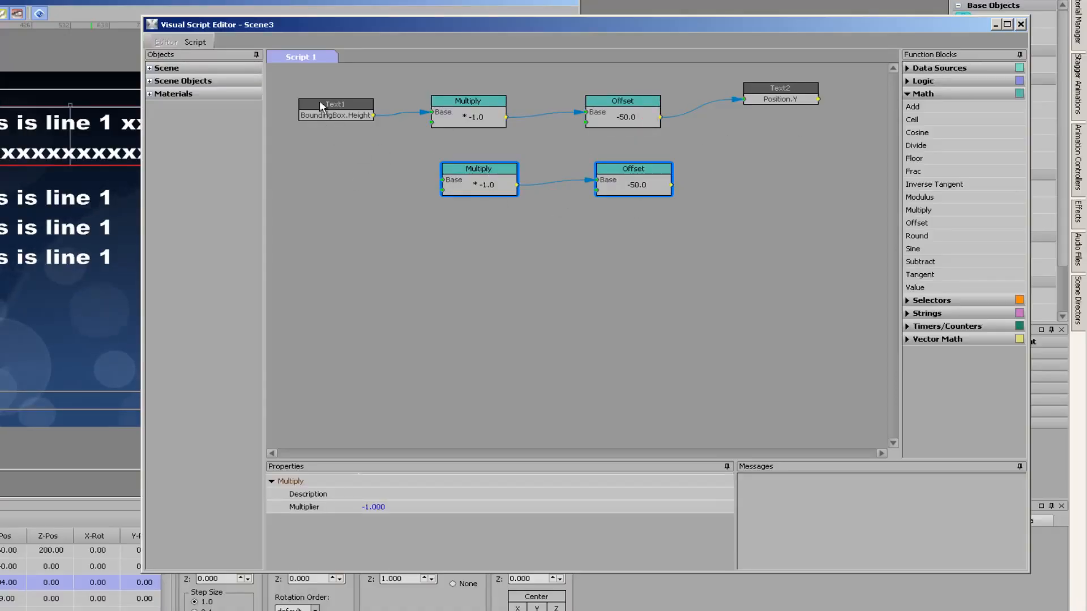
# Add Text2's BoundingBox.Height to the second row and connect it to the copied Multiply block's Base.
pyautogui.moveTo(408, 29); pyautogui.dragTo(462, 17)
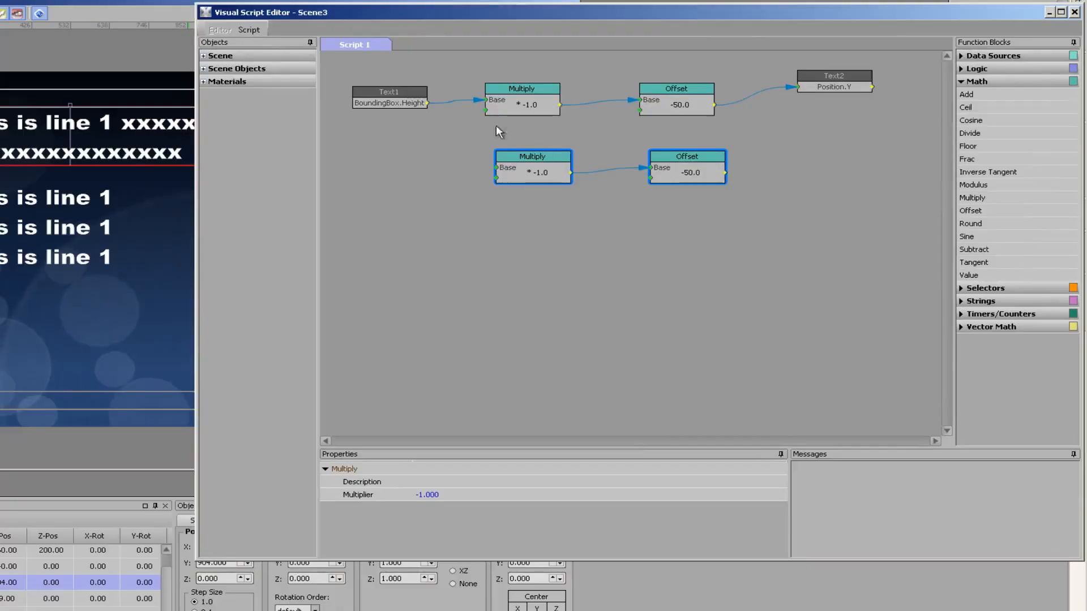
pyautogui.click(203, 69)
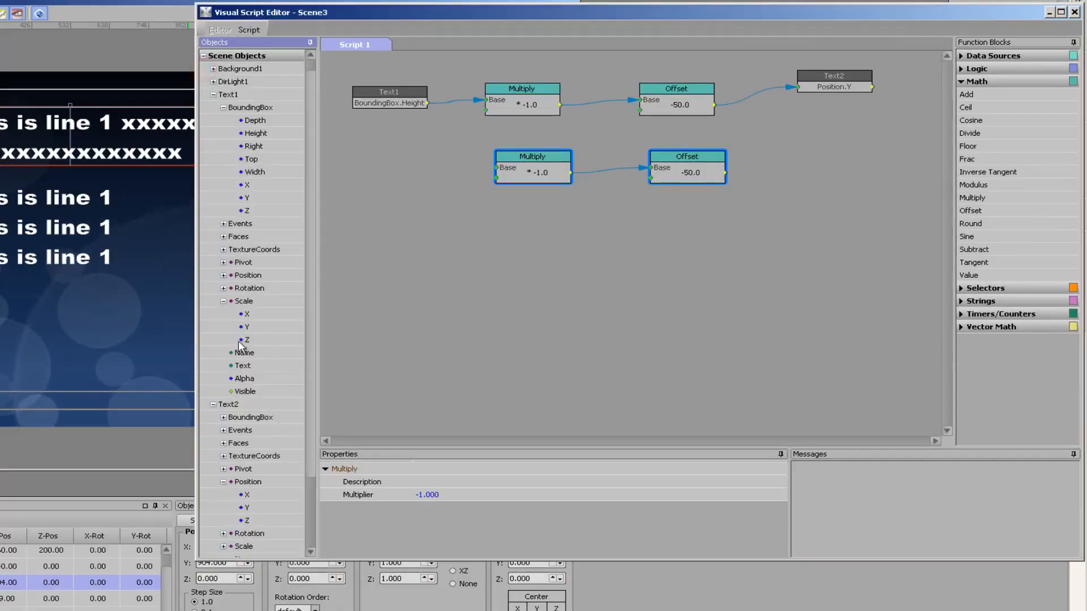
pyautogui.click(223, 417)
pyautogui.moveTo(255, 442); pyautogui.dragTo(419, 169)
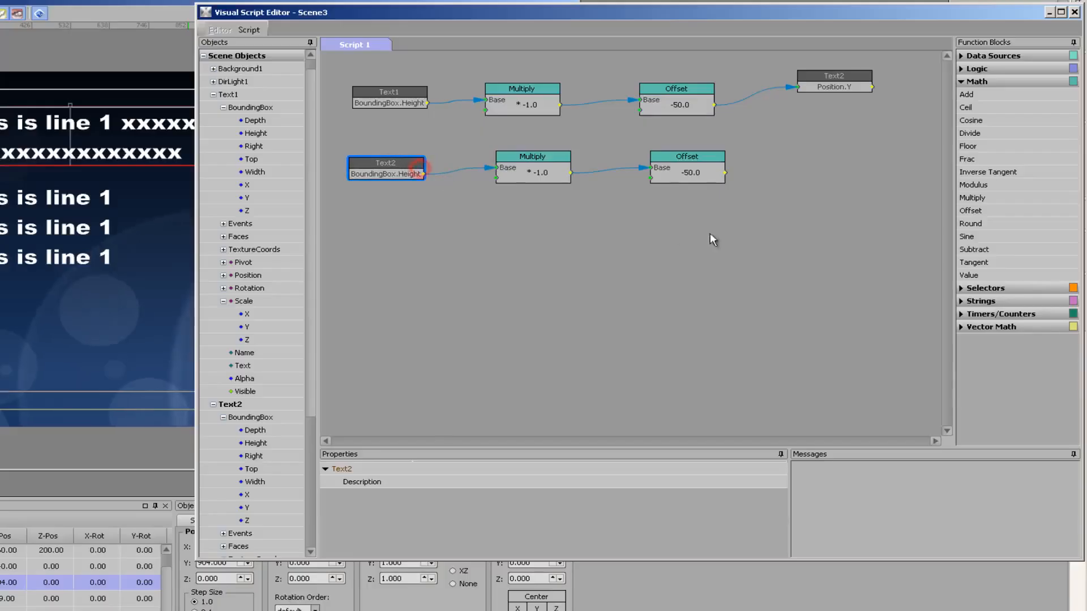
# Add Text3's Position.Y at the end of the second row, feed it from the Offset block, and select Text2 in the viewport.
pyautogui.click(214, 95)
pyautogui.click(216, 120)
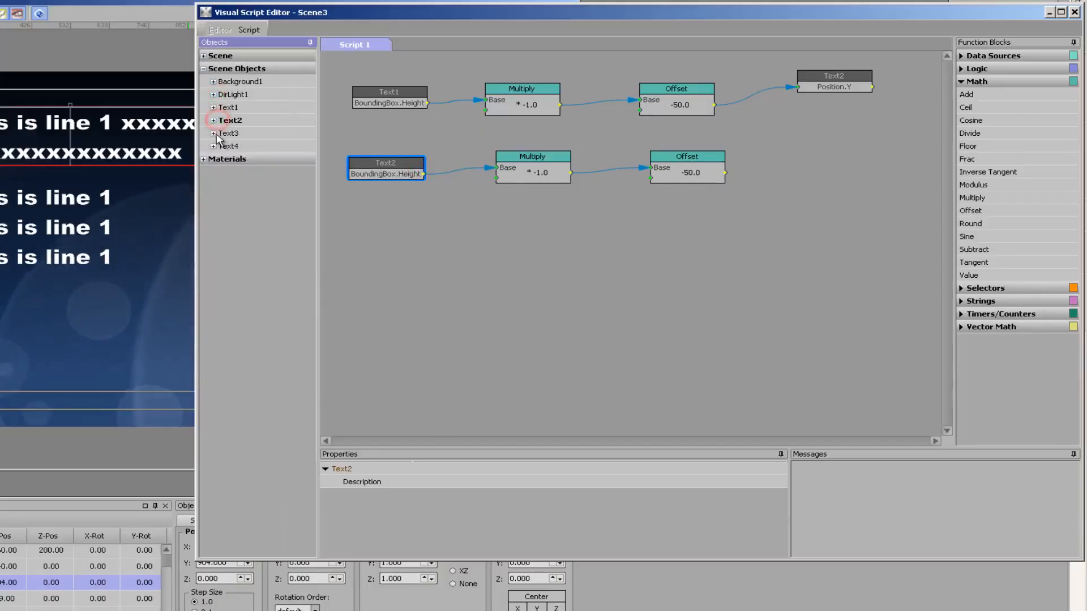
pyautogui.click(213, 134)
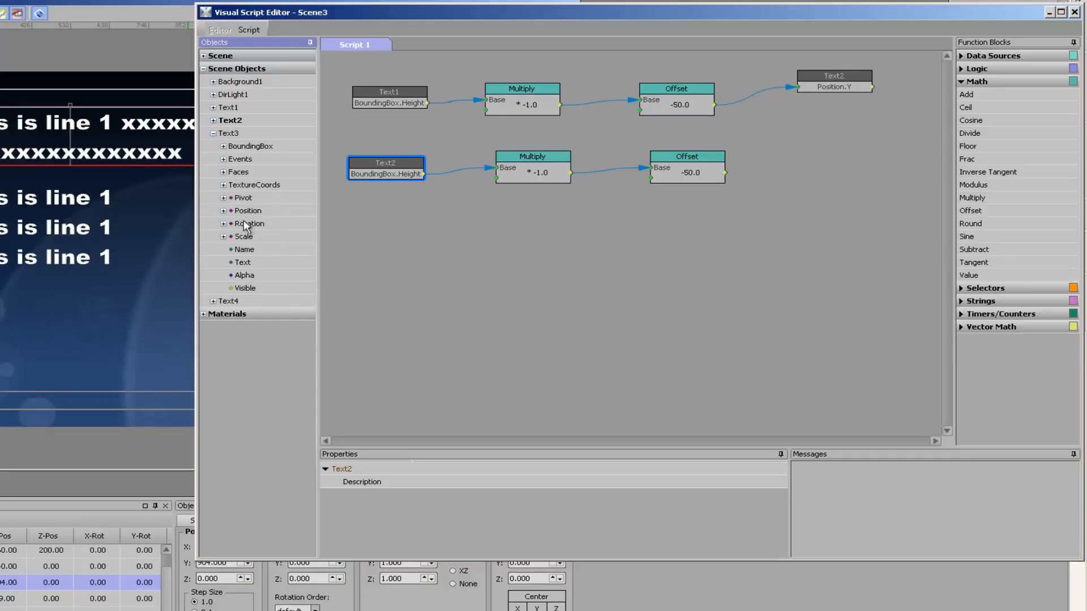
pyautogui.click(224, 211)
pyautogui.moveTo(256, 236); pyautogui.dragTo(849, 168)
pyautogui.moveTo(726, 173); pyautogui.dragTo(812, 174)
pyautogui.click(119, 201)
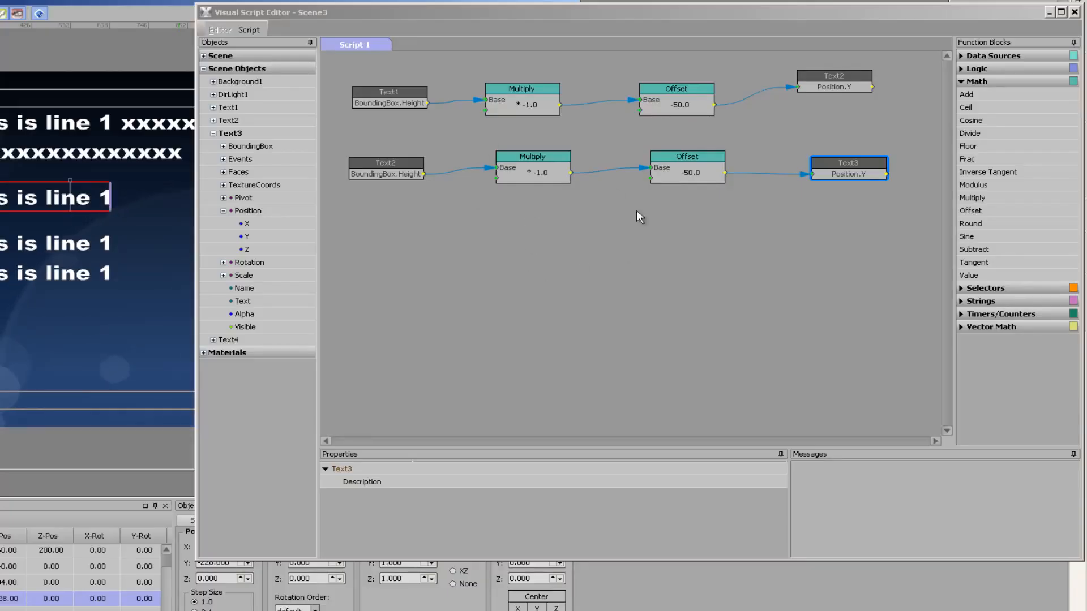
# Duplicate the second row's Multiply and Offset blocks and place the copies as a third row below.
pyautogui.moveTo(518, 236); pyautogui.dragTo(717, 137)
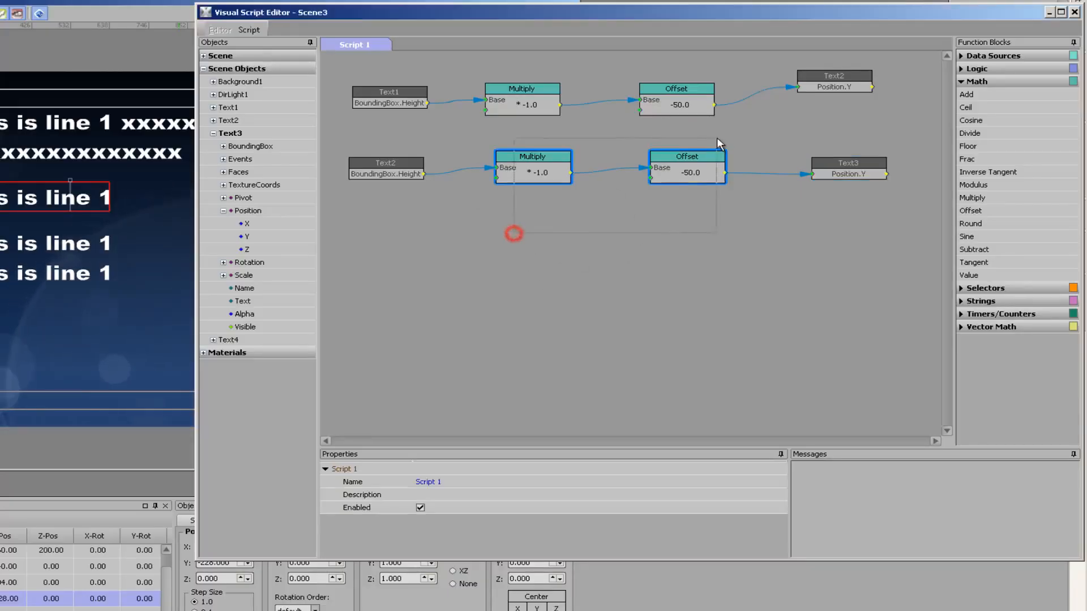
pyautogui.rightClick(687, 162)
pyautogui.click(718, 171)
pyautogui.rightClick(573, 256)
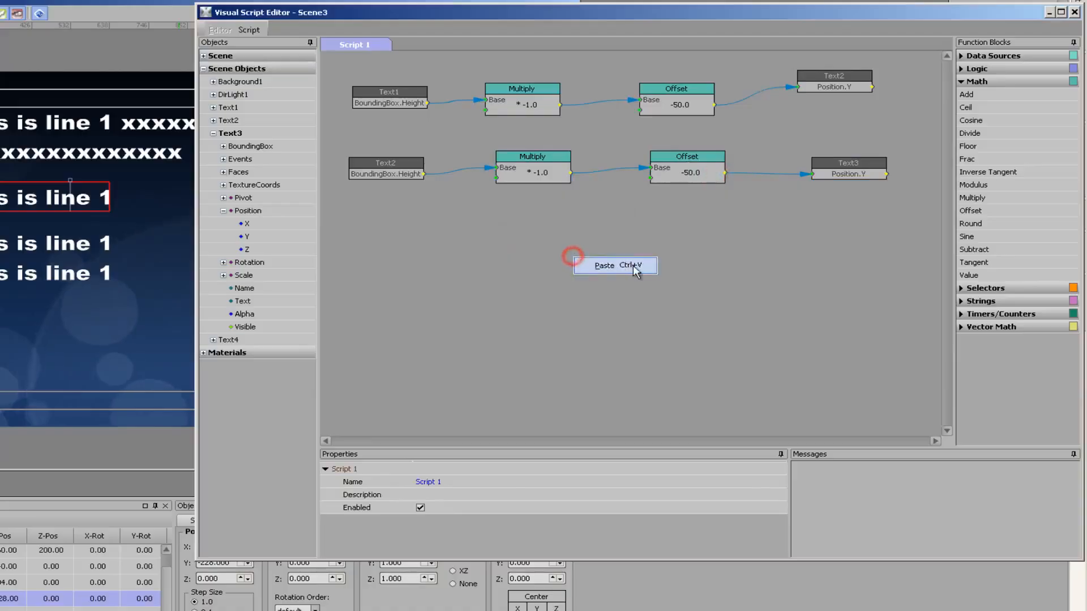
pyautogui.click(586, 262)
pyautogui.click(627, 260)
pyautogui.moveTo(627, 260); pyautogui.dragTo(556, 223)
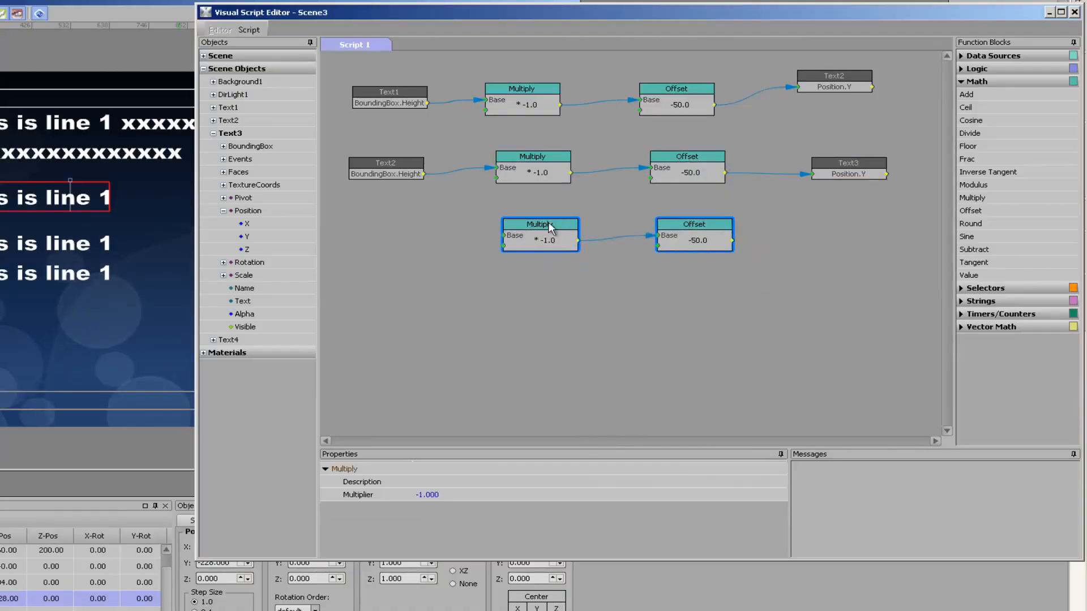
# Add Text3's BoundingBox.Height to the third row and connect it to that row's Multiply Base.
pyautogui.click(214, 133)
pyautogui.click(214, 133)
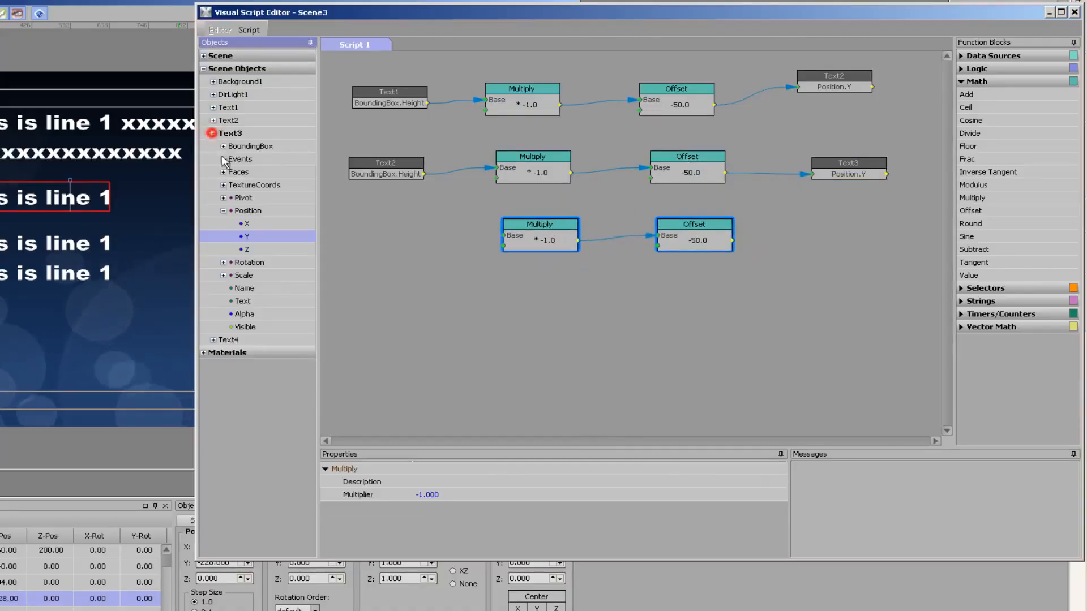
pyautogui.click(224, 146)
pyautogui.moveTo(262, 171); pyautogui.dragTo(379, 238)
pyautogui.moveTo(450, 245); pyautogui.dragTo(501, 238)
pyautogui.moveTo(434, 234); pyautogui.dragTo(402, 234)
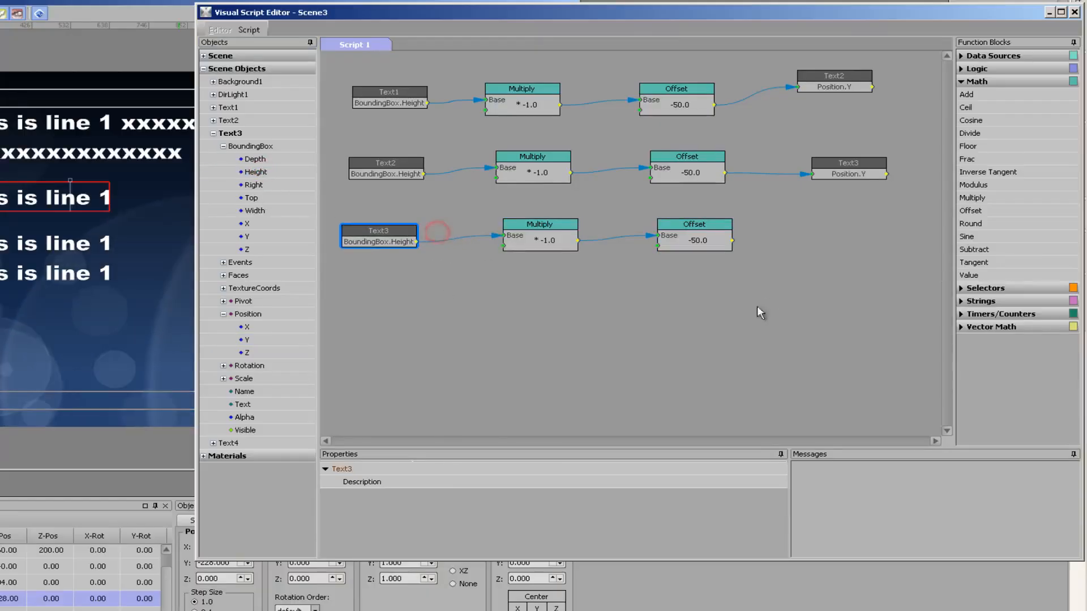
# Add Text4's Position.Y at the end of the third row and connect the Offset block's output to it.
pyautogui.click(213, 133)
pyautogui.click(212, 145)
pyautogui.click(223, 224)
pyautogui.click(257, 249)
pyautogui.moveTo(266, 250); pyautogui.dragTo(822, 232)
pyautogui.moveTo(733, 241); pyautogui.dragTo(823, 237)
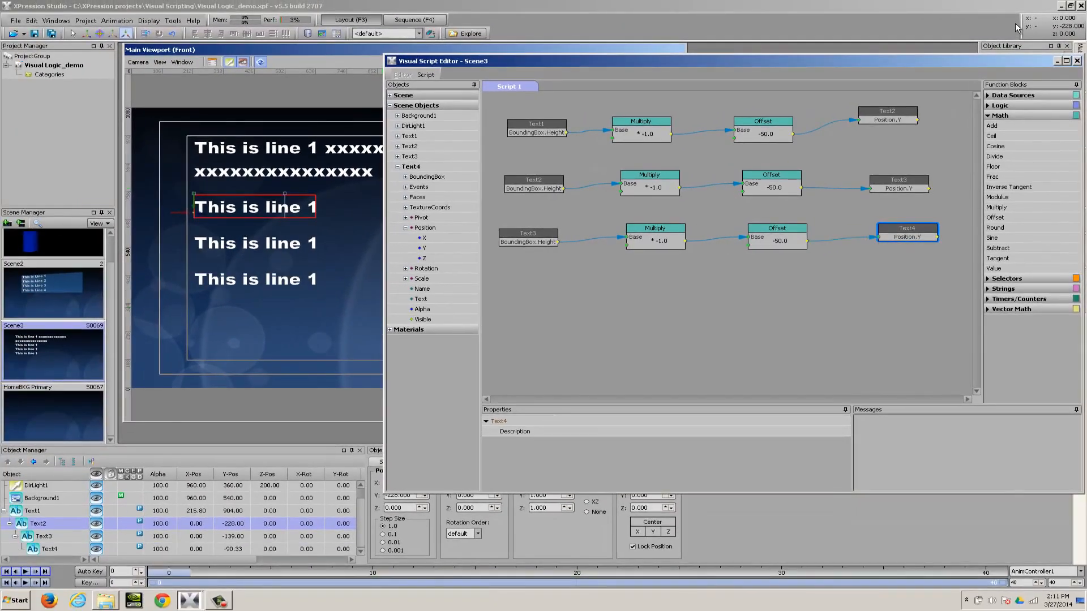
# Close the script editor and extend Text2's line in the viewport with "xxxxxxxxxxxxx".
pyautogui.moveTo(1002, 60); pyautogui.dragTo(830, 45)
pyautogui.click(905, 48)
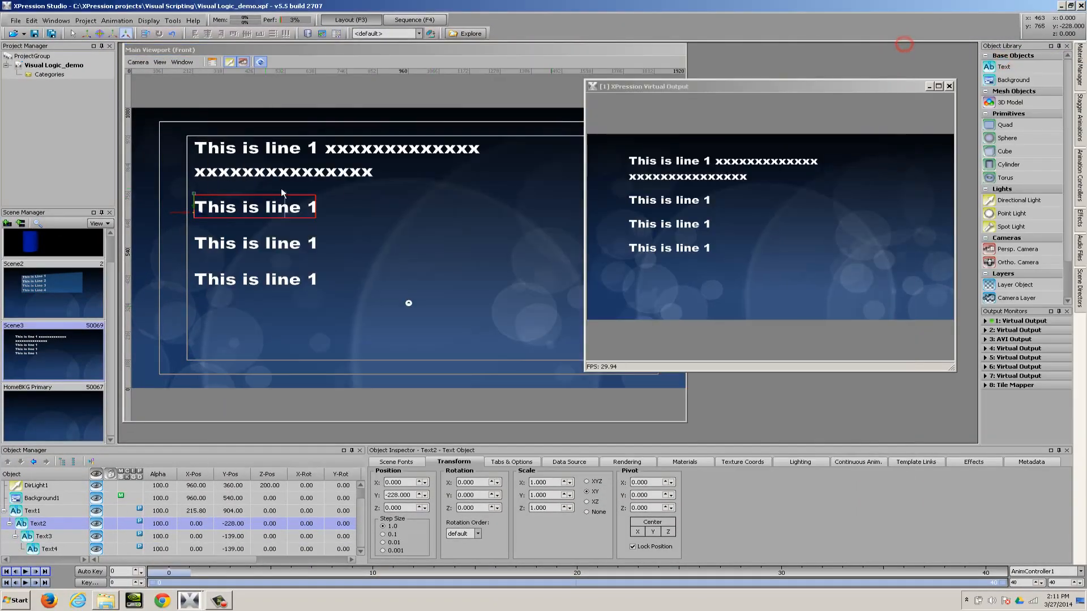
pyautogui.click(317, 208)
pyautogui.doubleClick(313, 208)
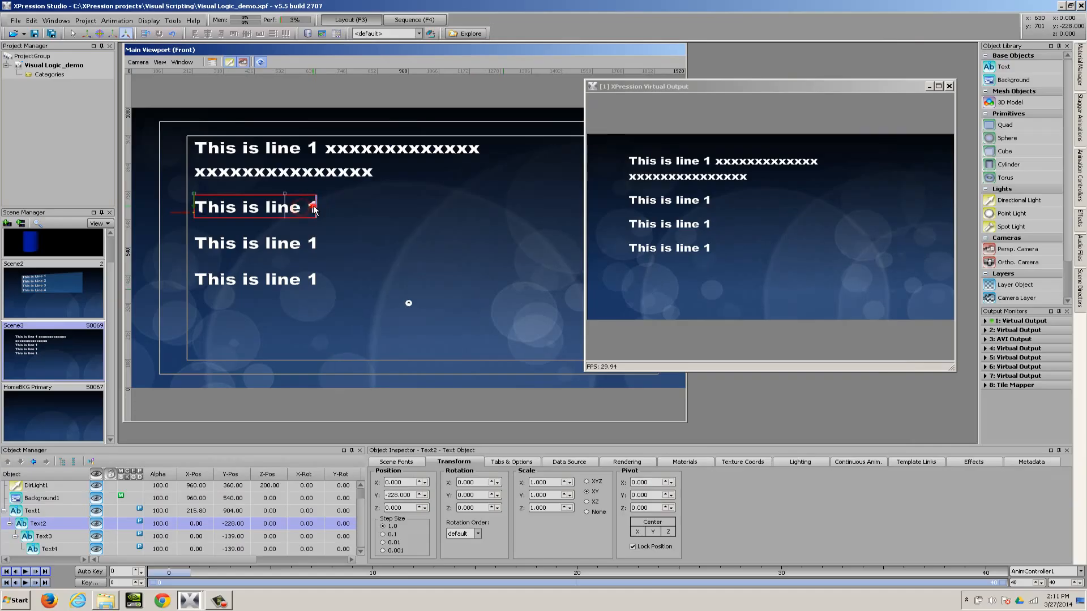
pyautogui.write('xxxxx')
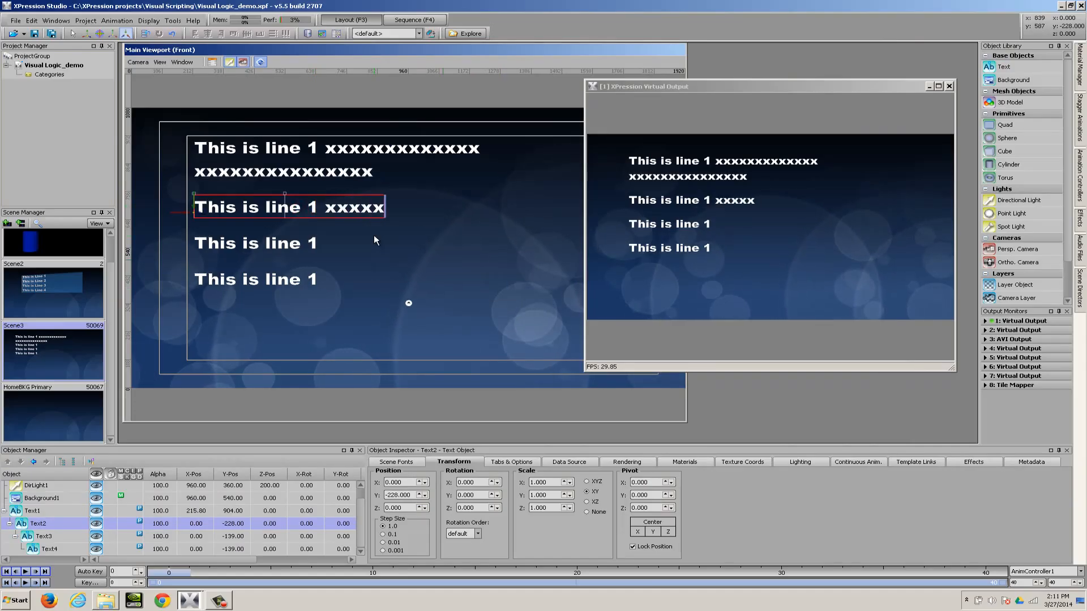
pyautogui.write('xxxxxxxx')
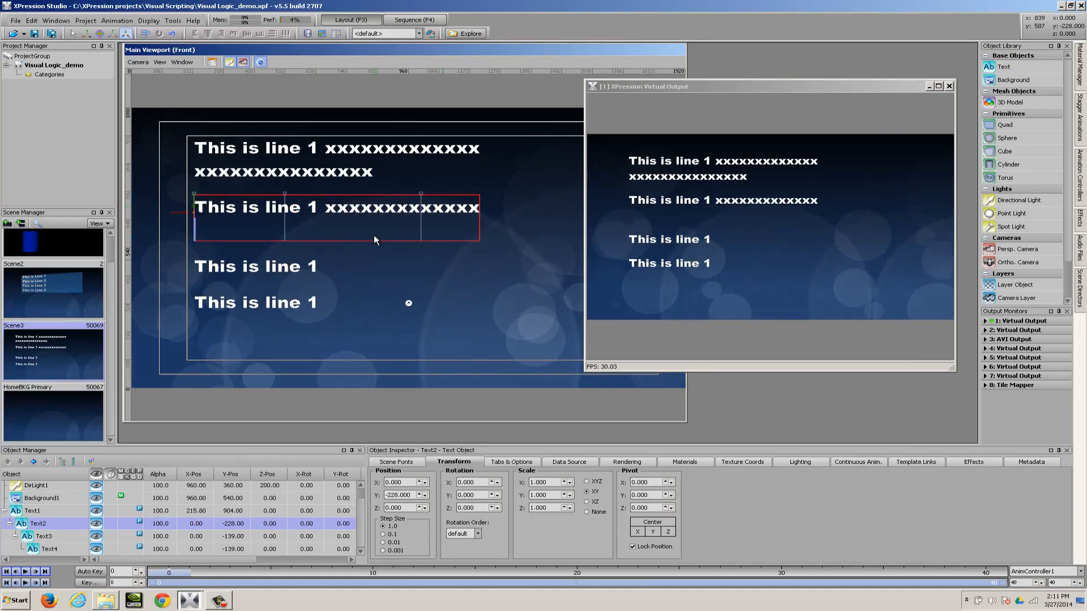
# Test the line spacing by adding a second row "xxxxxxxxxx" to Text2 and deleting it again.
pyautogui.write(' xxxxxxxxxxxxx')
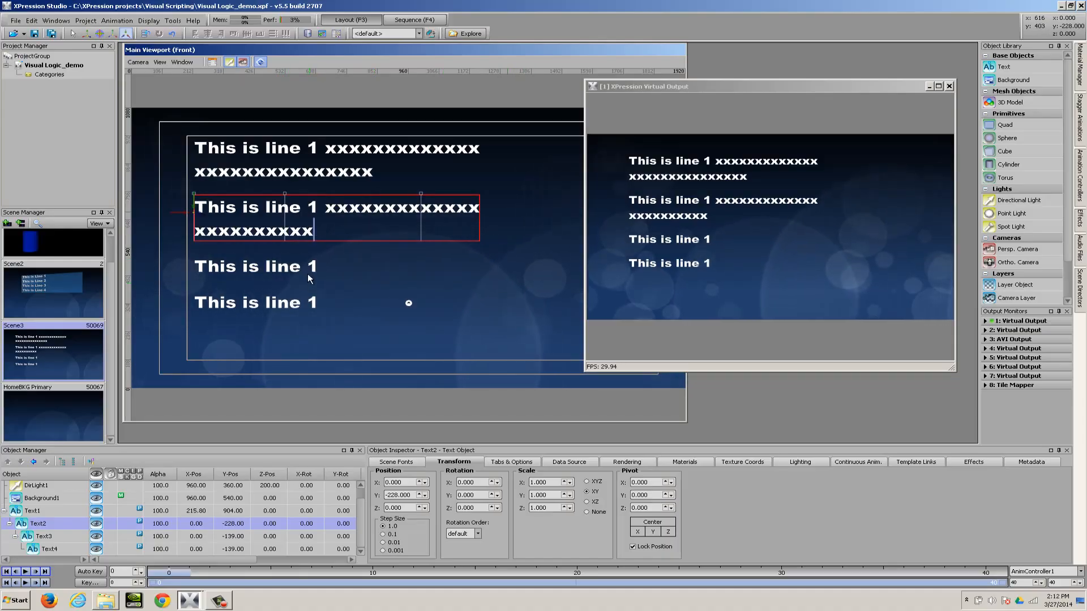
pyautogui.press('BackSpace')
pyautogui.press('BackSpace')
pyautogui.press('BackSpace')
pyautogui.press('BackSpace')
pyautogui.press('BackSpace')
pyautogui.press('BackSpace')
pyautogui.press('BackSpace')
pyautogui.press('BackSpace')
pyautogui.press('BackSpace')
pyautogui.press('BackSpace')
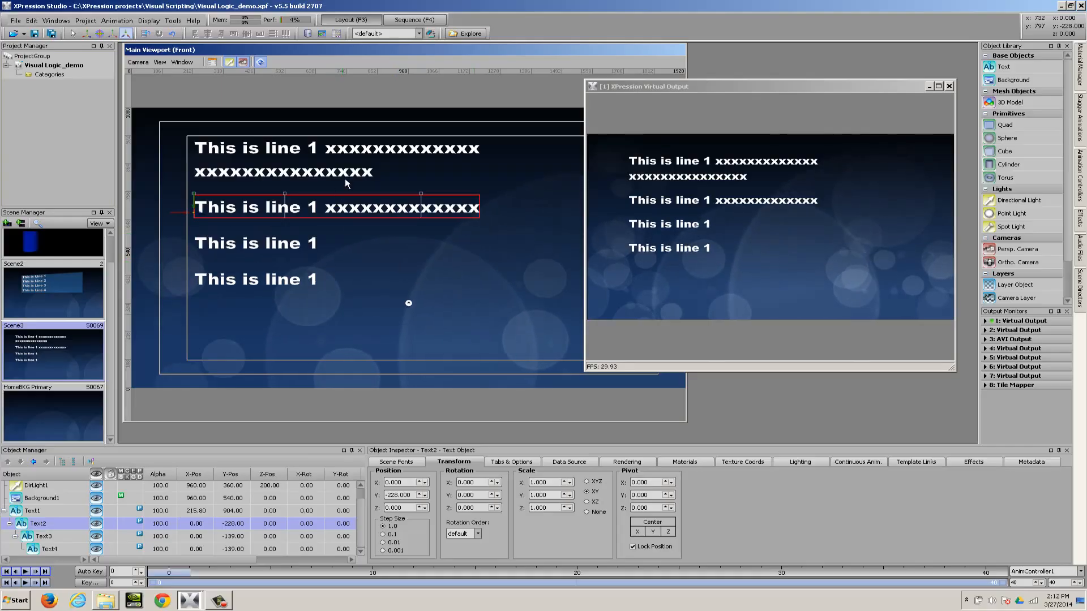
# Delete Text1's second row of x's so that only its first row remains.
pyautogui.click(371, 174)
pyautogui.press('BackSpace')
pyautogui.press('BackSpace')
pyautogui.press('BackSpace')
pyautogui.press('BackSpace')
pyautogui.press('BackSpace')
pyautogui.press('BackSpace')
pyautogui.press('BackSpace')
pyautogui.press('BackSpace')
pyautogui.press('BackSpace')
pyautogui.press('BackSpace')
pyautogui.press('BackSpace')
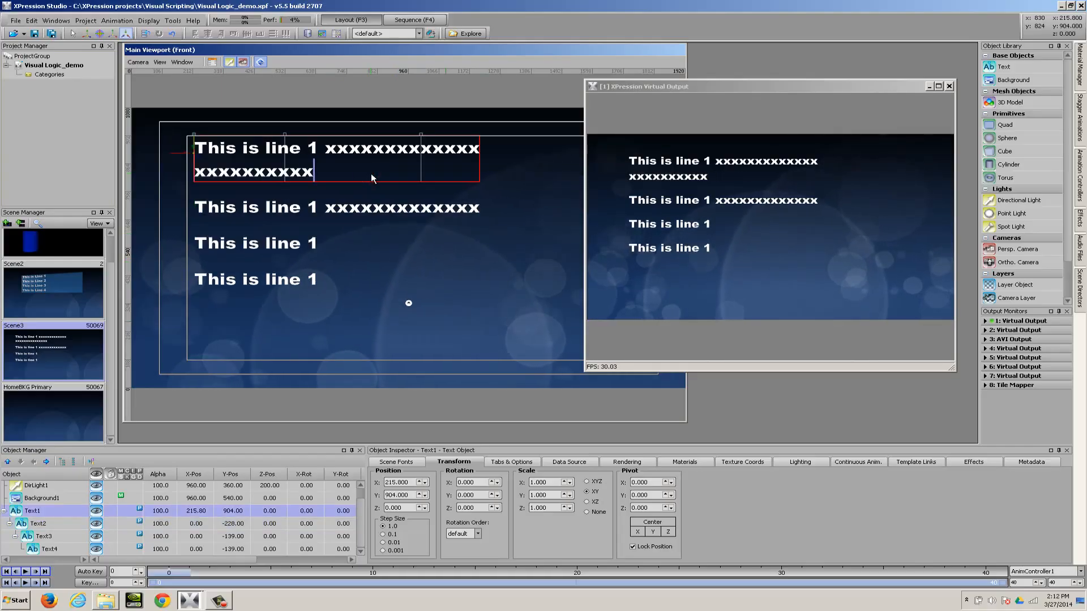
pyautogui.press('BackSpace')
pyautogui.press('BackSpace')
pyautogui.press('BackSpace')
pyautogui.press('BackSpace')
pyautogui.press('BackSpace')
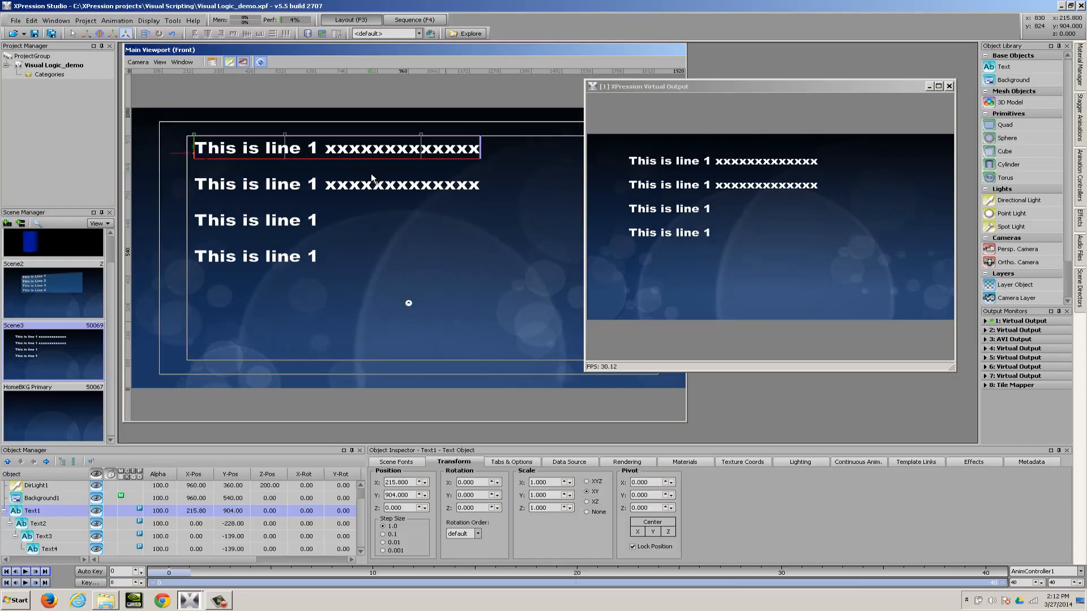
# Look at Scene2's text lines over their backing panel, return to Scene3, and shift the virtual output window slightly.
pyautogui.click(69, 294)
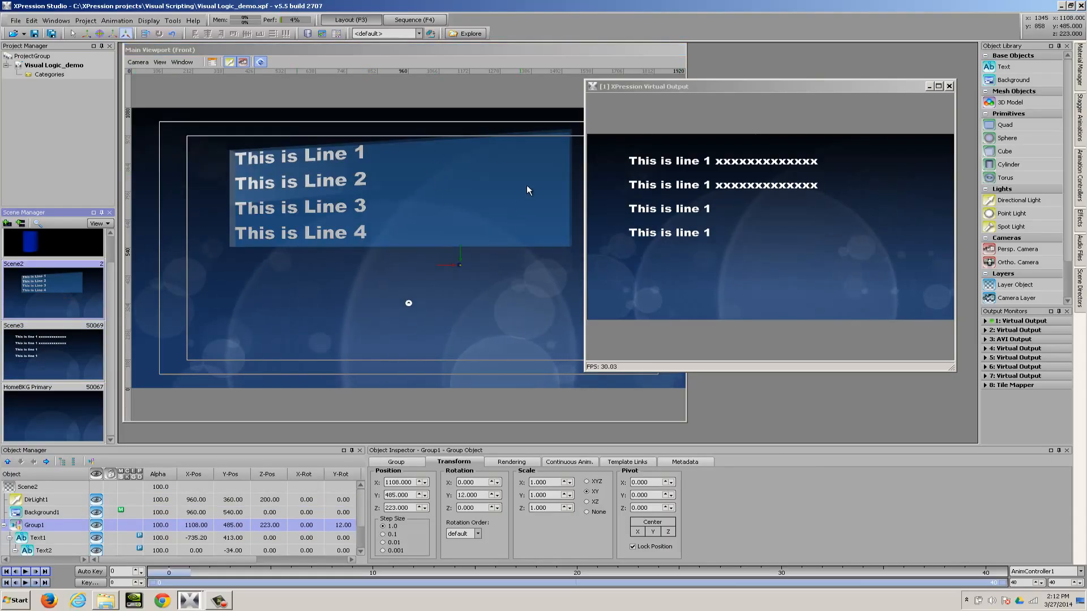
pyautogui.click(87, 342)
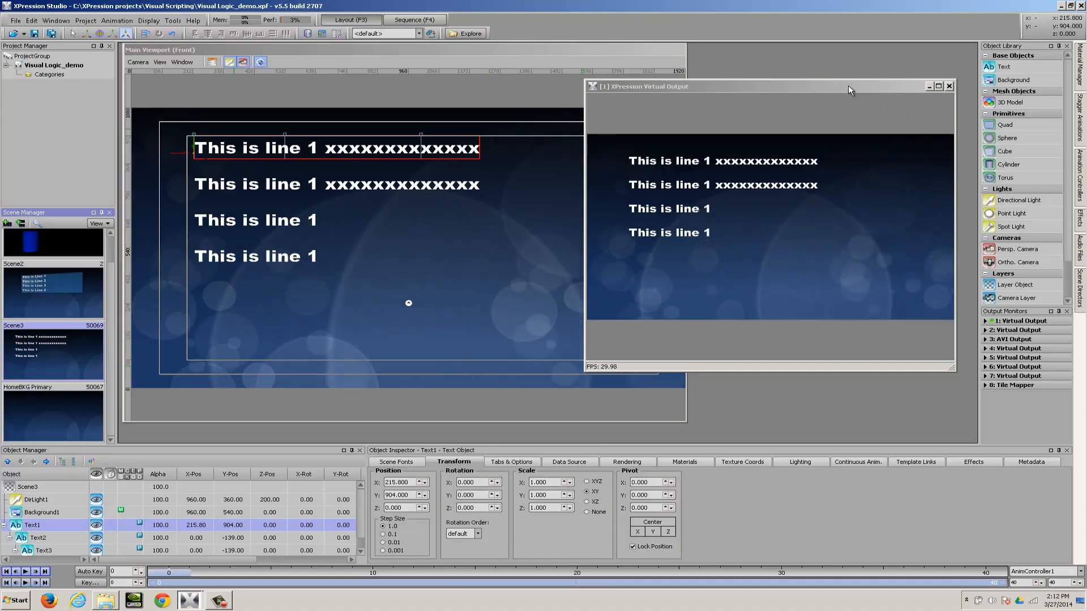
pyautogui.moveTo(848, 87); pyautogui.dragTo(853, 98)
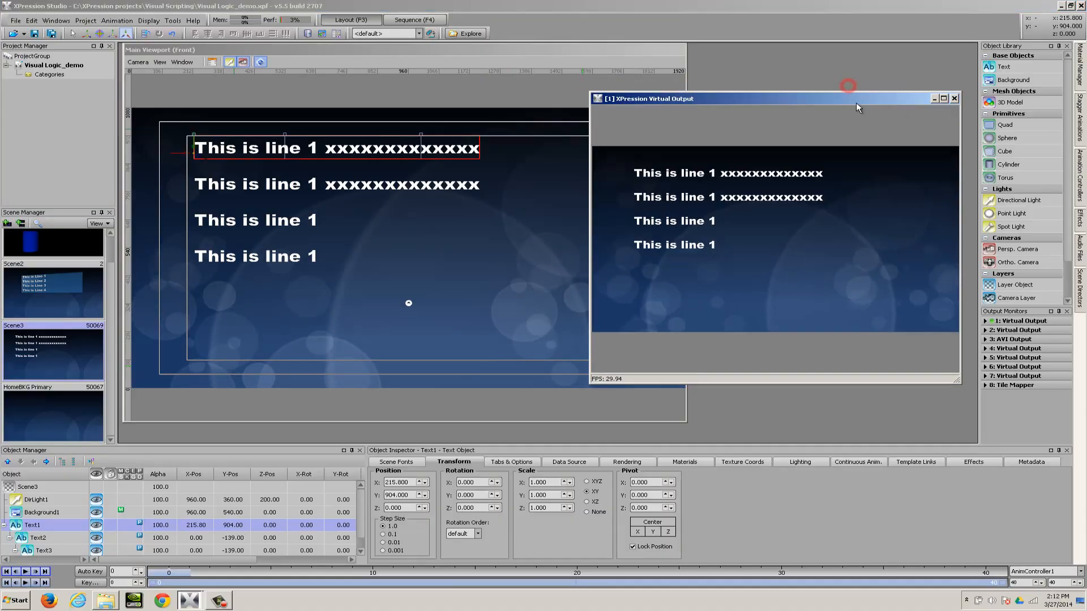
# Add a quad with the blue material and place it behind the upper text lines at about X 781, Y 793, Z -1.
pyautogui.doubleClick(1005, 126)
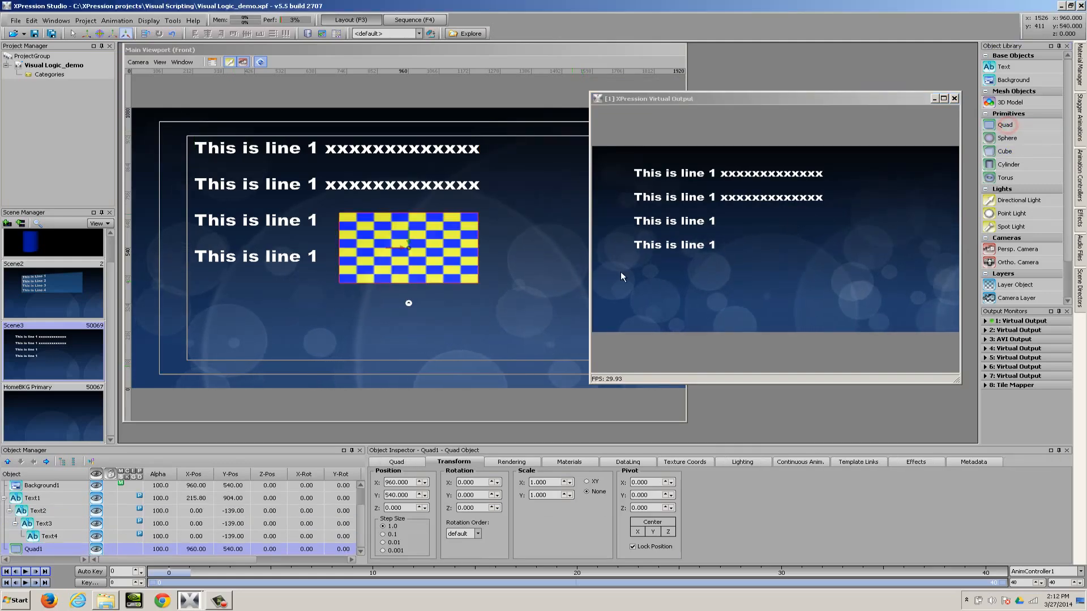
pyautogui.moveTo(1081, 85)
pyautogui.moveTo(971, 125); pyautogui.dragTo(418, 212)
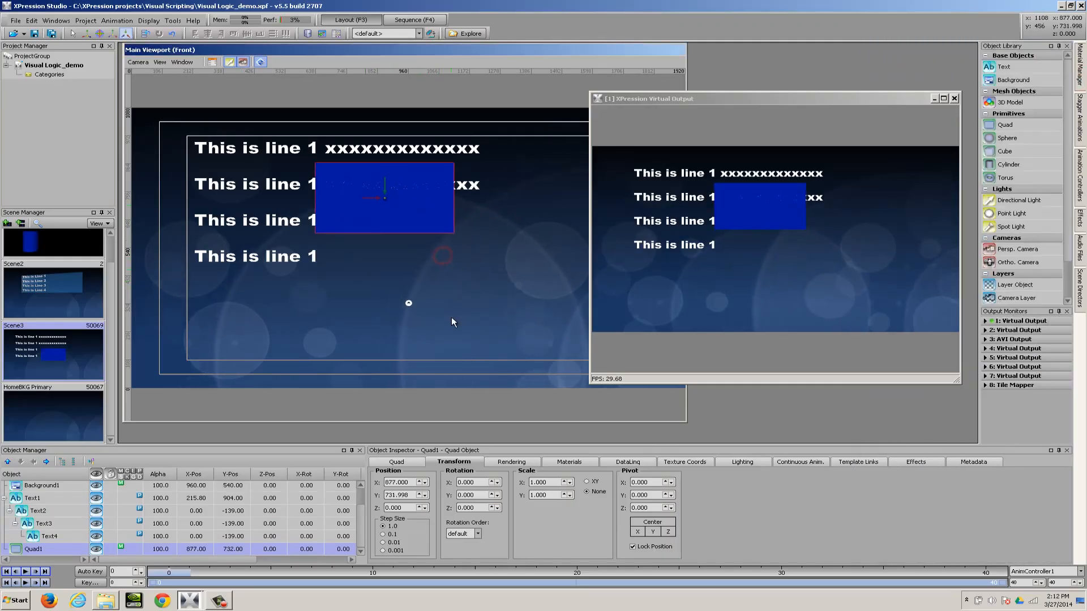
pyautogui.click(425, 510)
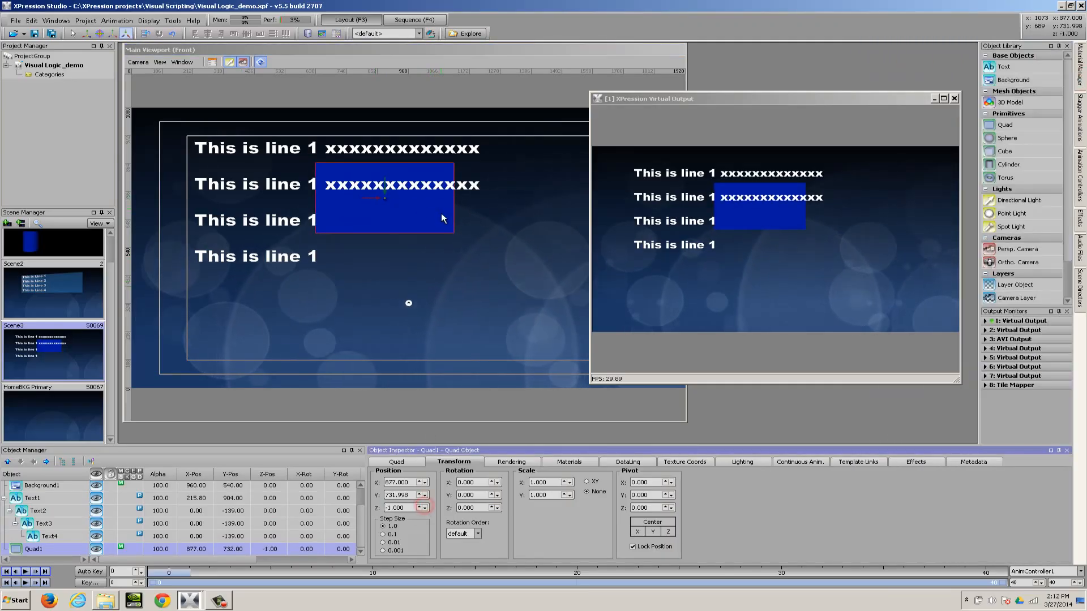
pyautogui.moveTo(426, 207); pyautogui.dragTo(400, 192)
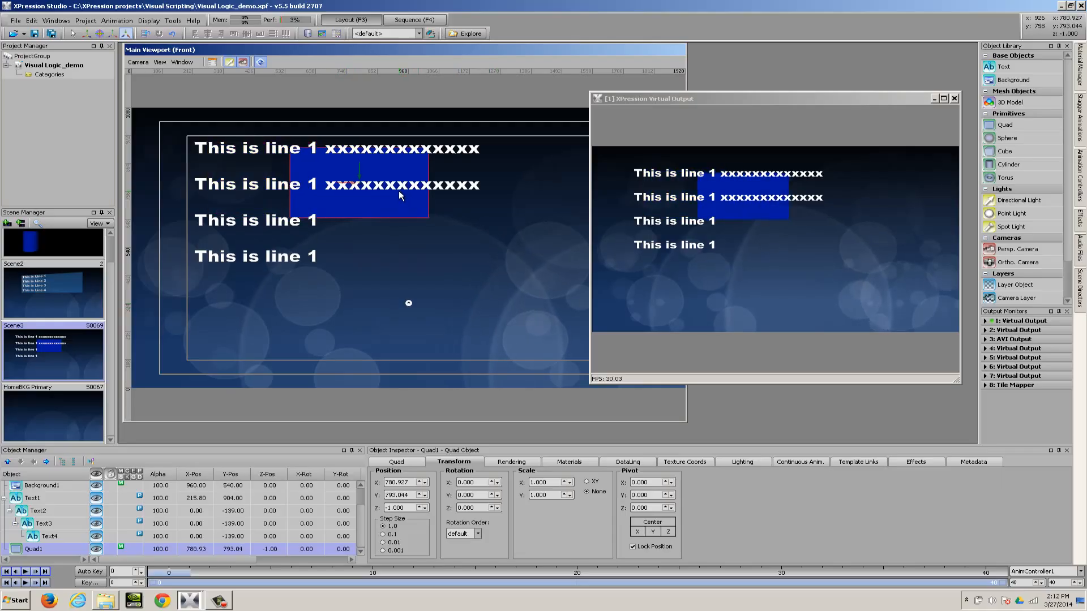
# Widen the blue quad to 1172 and raise it to about Y 829 behind the upper two text lines.
pyautogui.click(407, 463)
pyautogui.moveTo(437, 482); pyautogui.dragTo(444, 459)
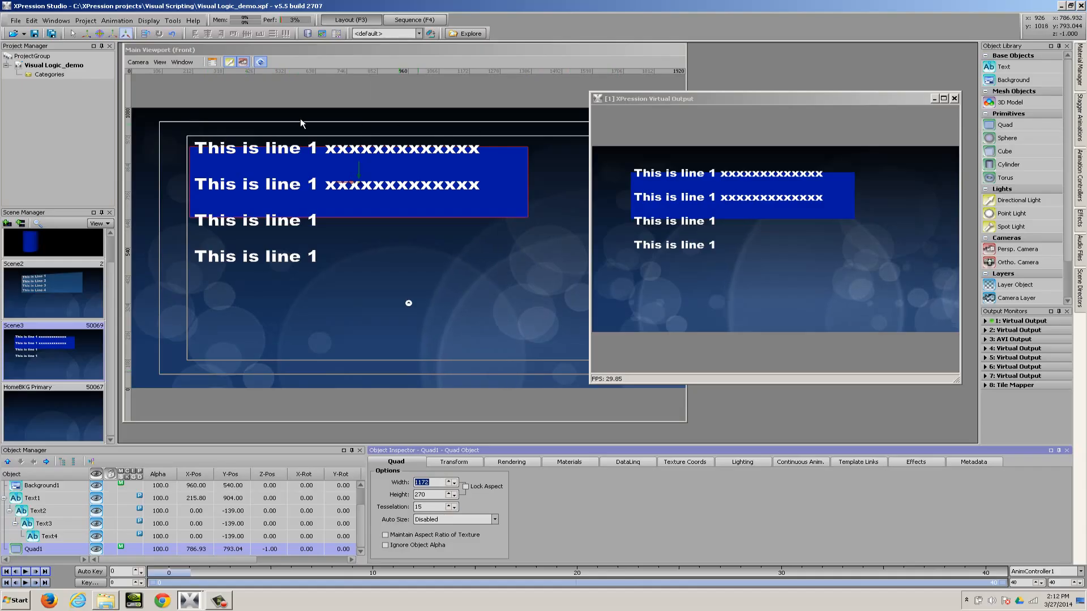
pyautogui.click(476, 462)
pyautogui.moveTo(407, 495); pyautogui.dragTo(408, 478)
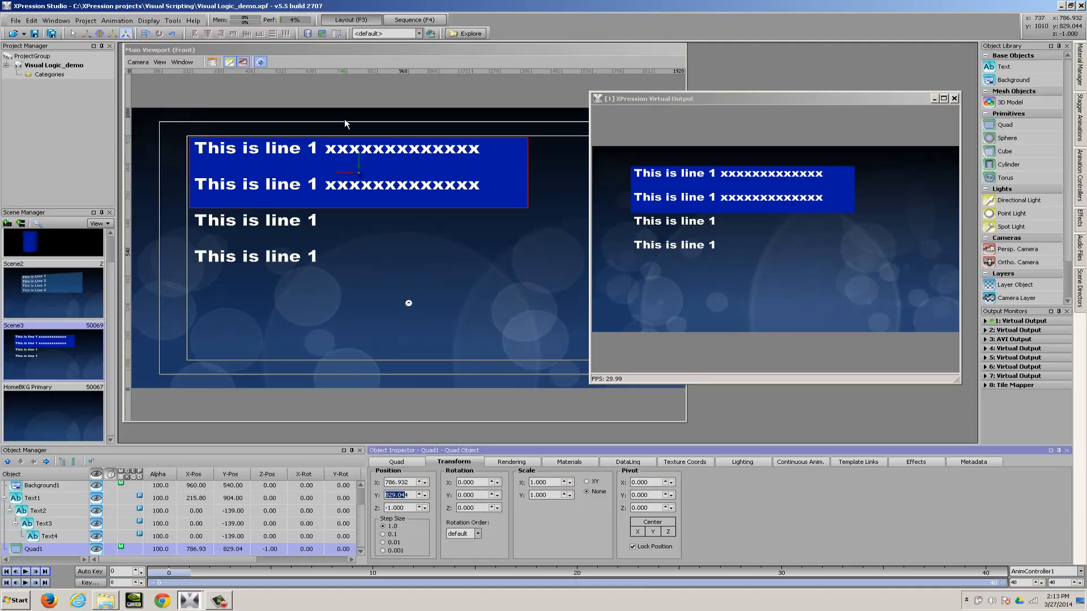
# Set the quad's height to 1 and its Y pivot to 1 so it scales from its upper edge.
pyautogui.click(397, 461)
pyautogui.moveTo(438, 494); pyautogui.dragTo(401, 492)
pyautogui.write('1')
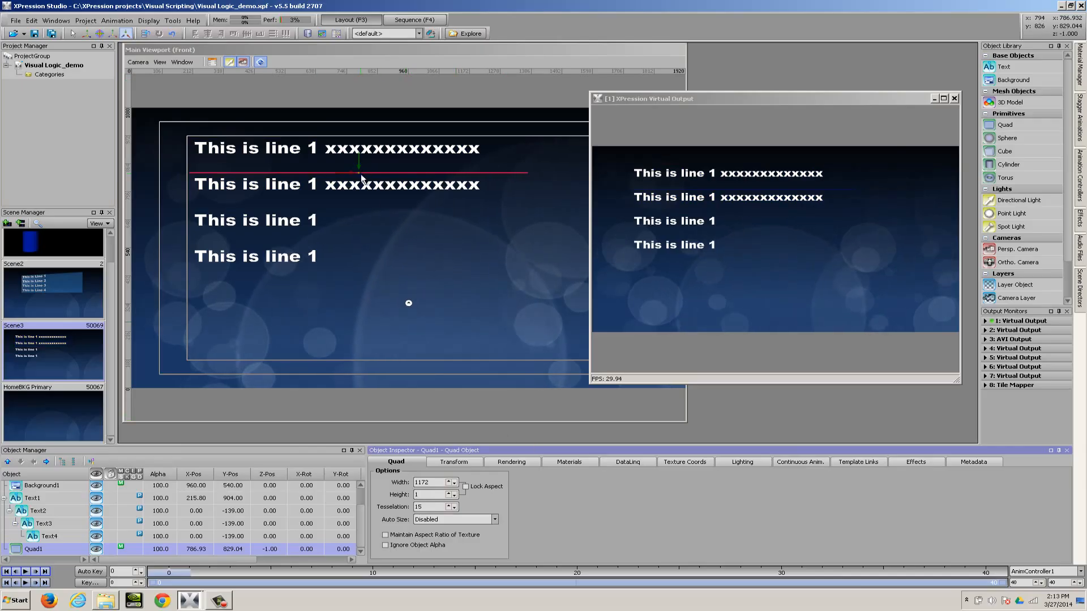
pyautogui.click(456, 462)
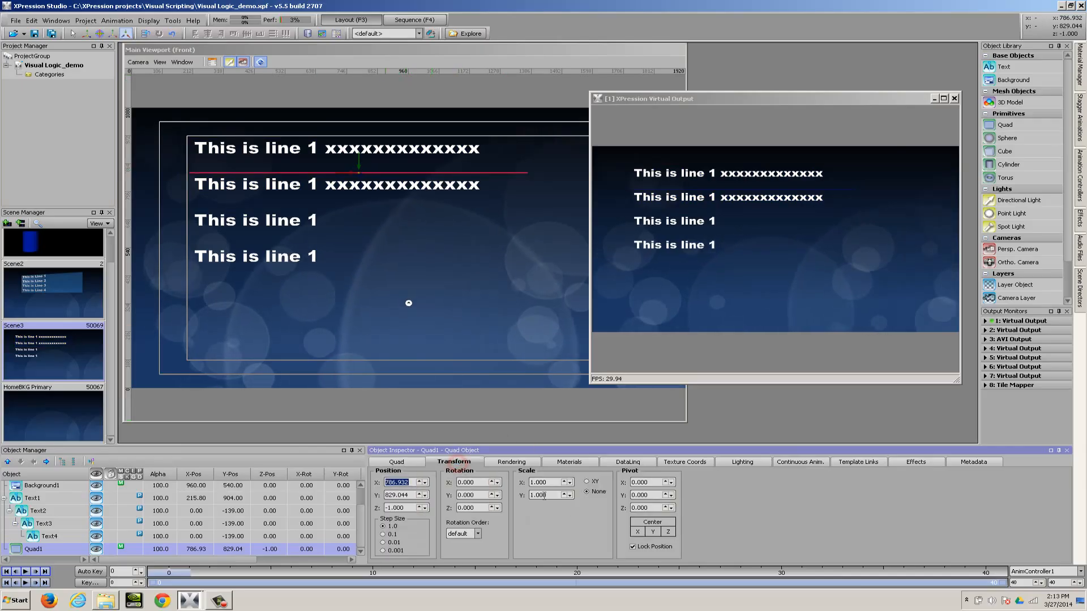
pyautogui.click(646, 495)
pyautogui.write('1')
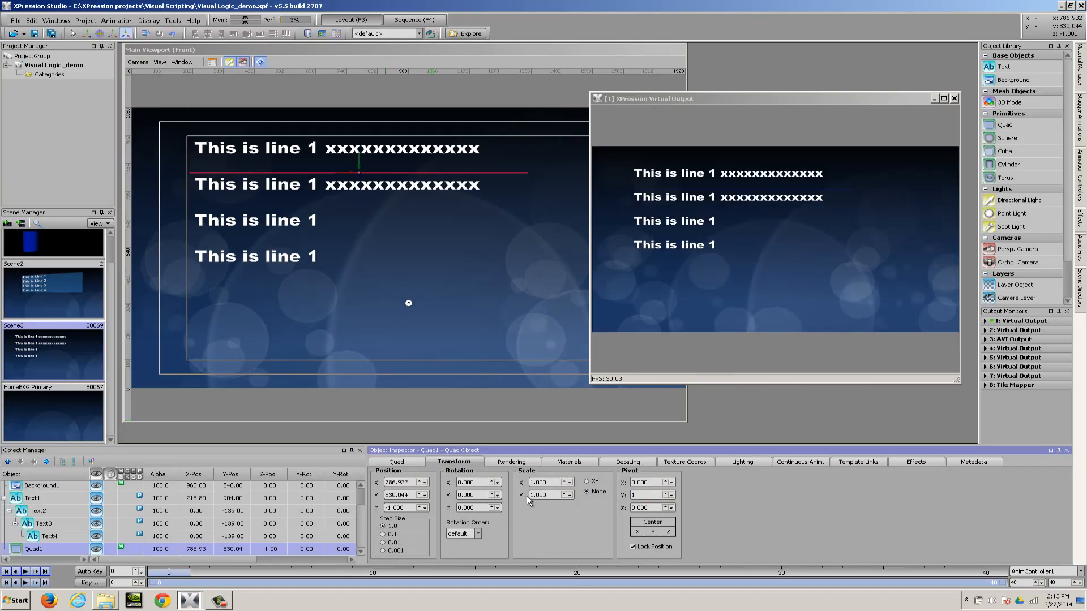
# Scale the quad to about 217.8 in Y and raise it to about Y 967, aligning its upper edge above the first line.
pyautogui.click(552, 495)
pyautogui.moveTo(553, 495); pyautogui.dragTo(539, 414)
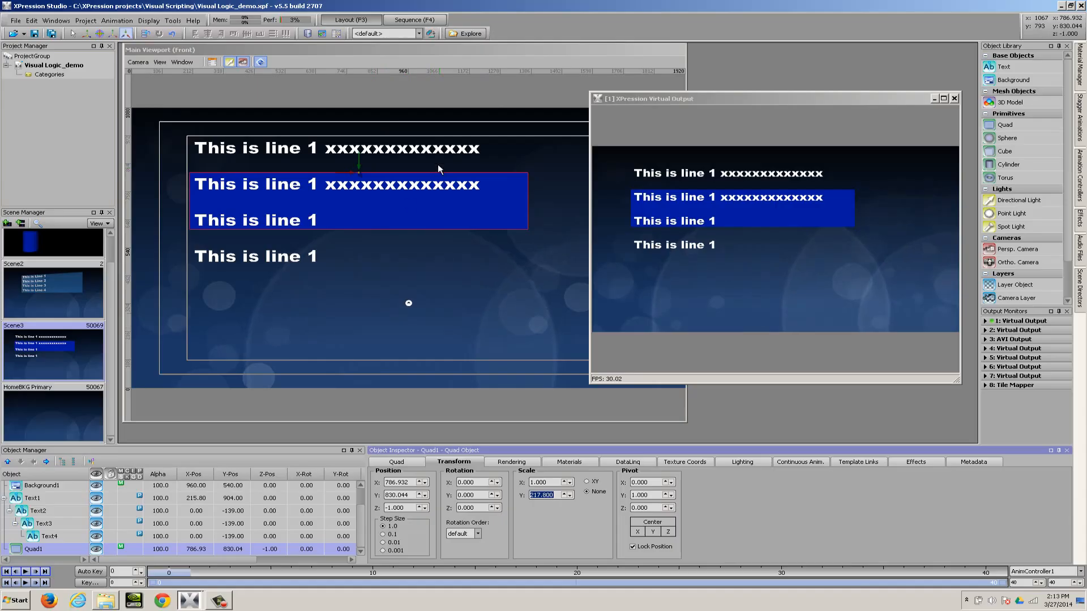
pyautogui.moveTo(418, 495); pyautogui.dragTo(415, 419)
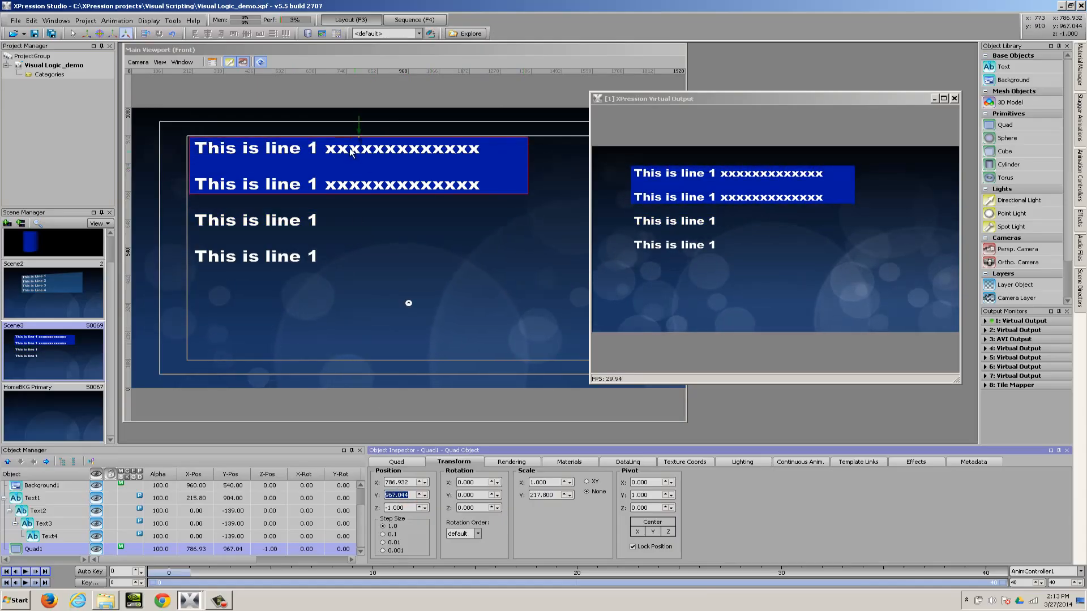
pyautogui.moveTo(783, 97); pyautogui.dragTo(786, 65)
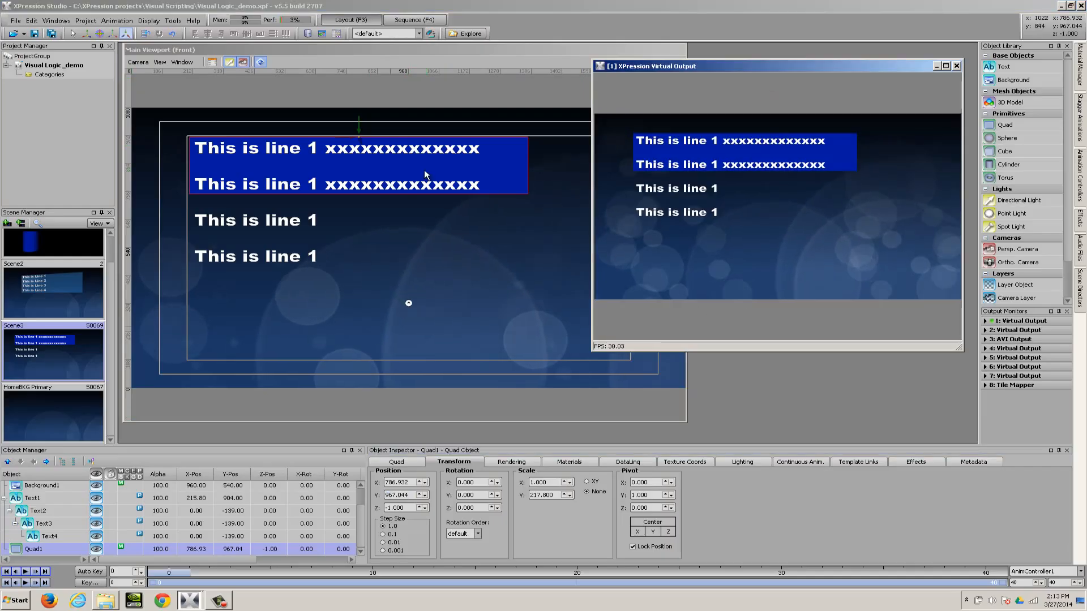
# Add Quad1's Scale.Y property to Scene3's visual script, below the existing text position chains.
pyautogui.click(212, 62)
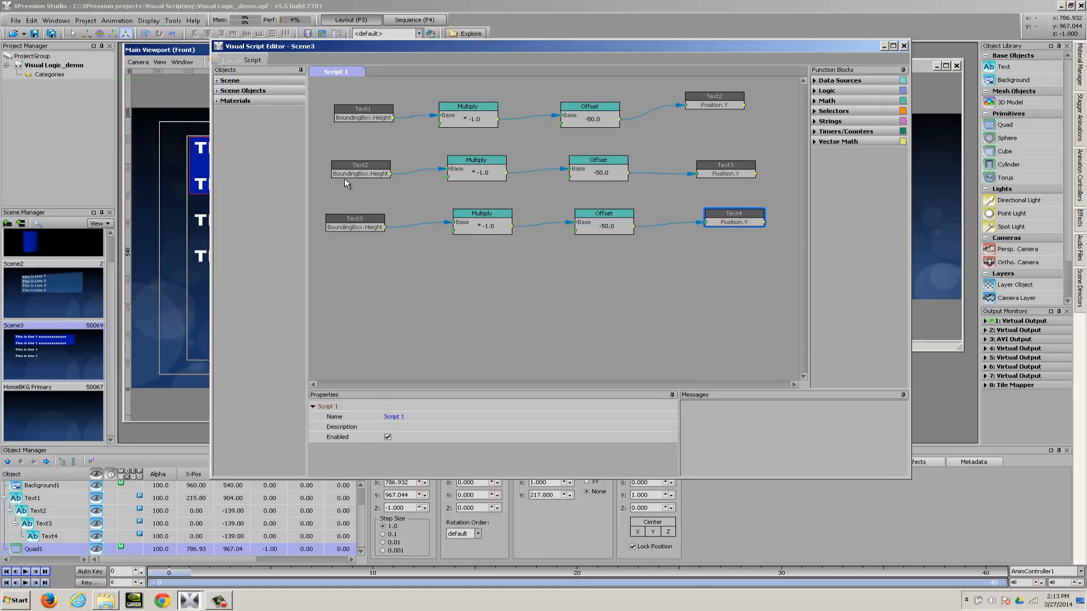
pyautogui.click(217, 90)
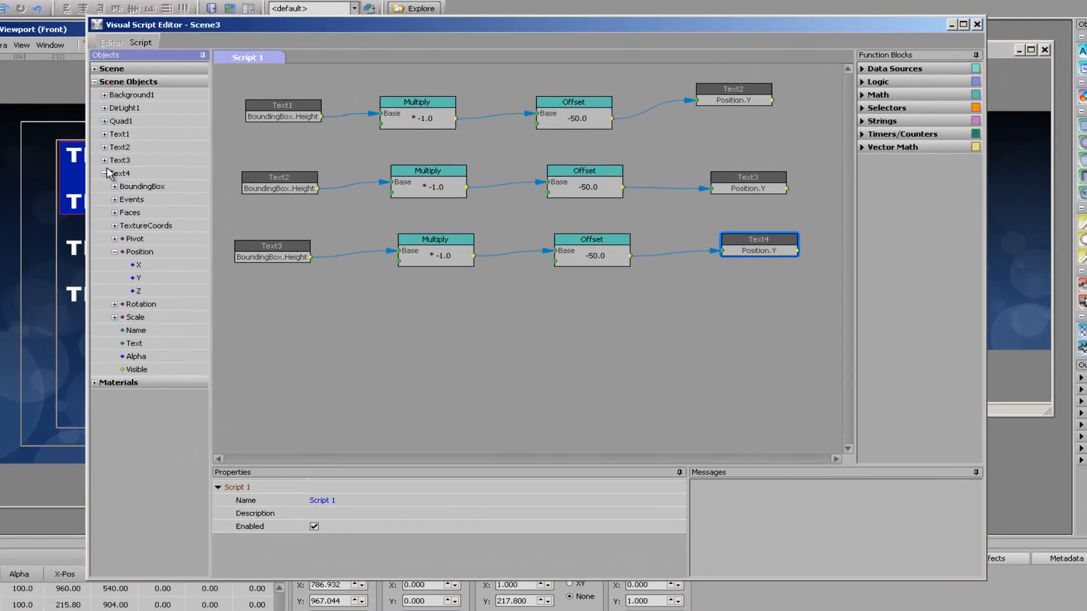
pyautogui.click(224, 161)
pyautogui.click(105, 121)
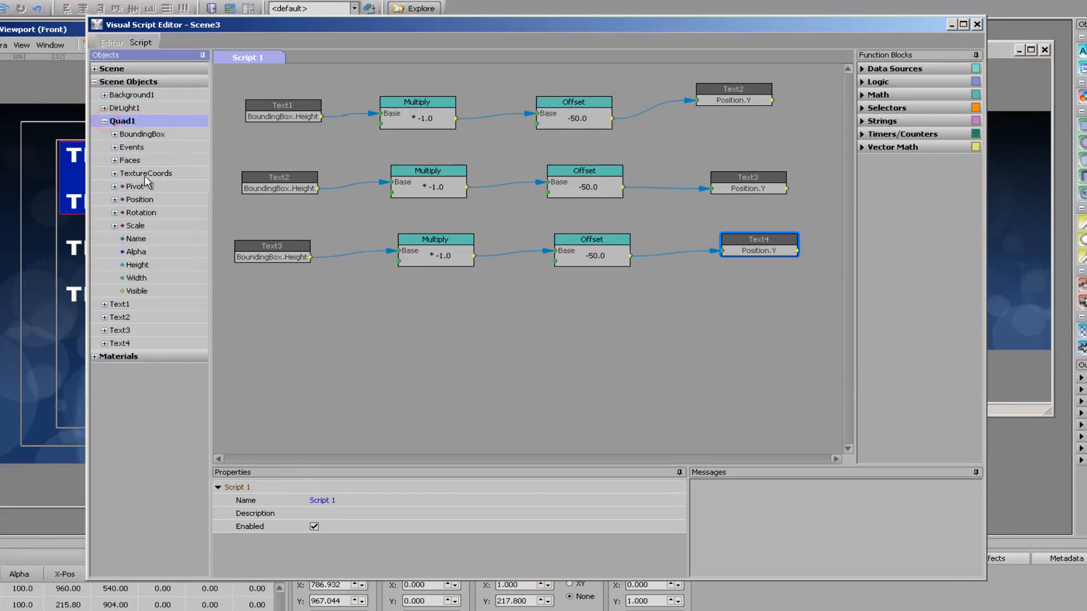
pyautogui.click(114, 225)
pyautogui.moveTo(148, 253); pyautogui.dragTo(706, 371)
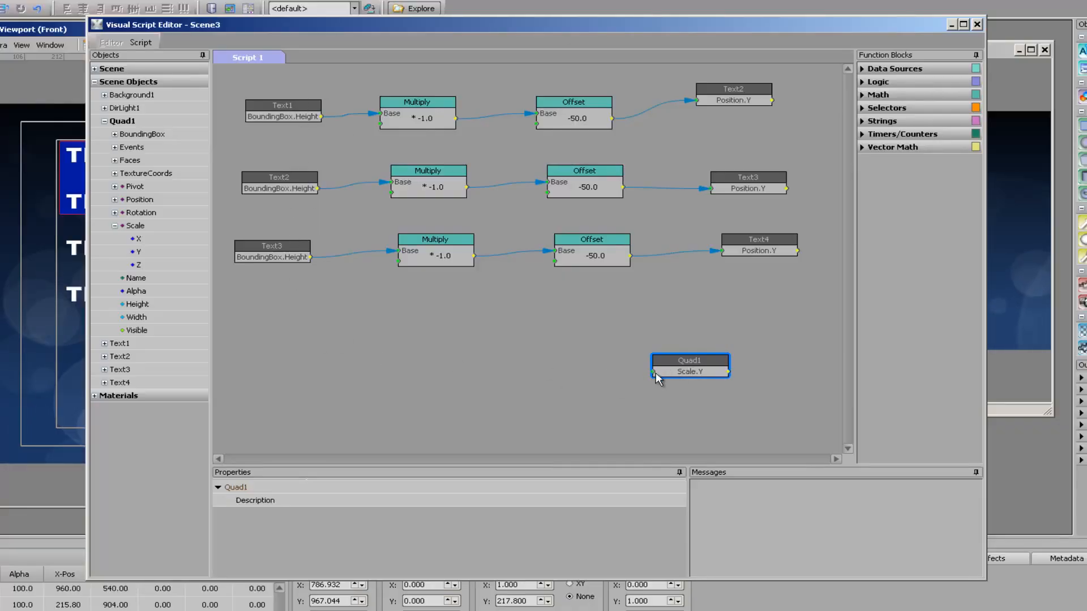
pyautogui.moveTo(345, 23); pyautogui.dragTo(895, 95)
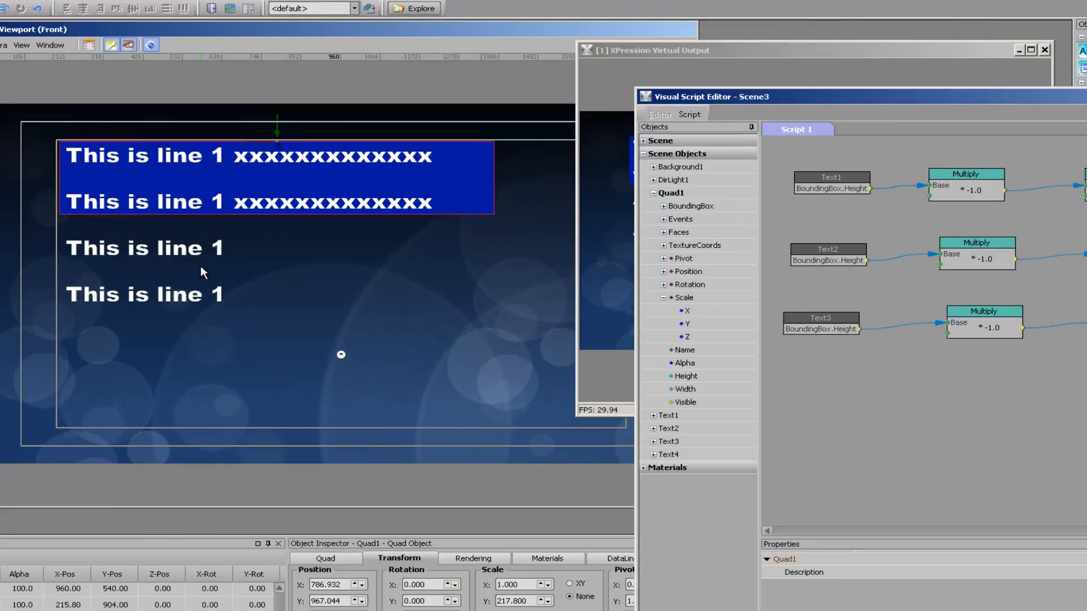
pyautogui.moveTo(890, 104); pyautogui.dragTo(485, 49)
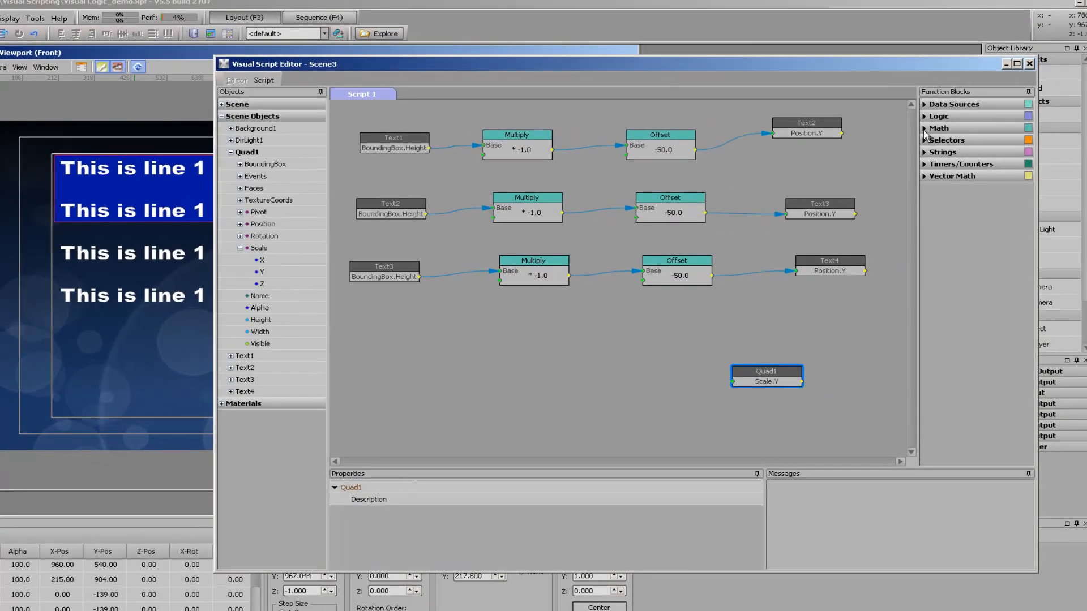
# Place an Add block in the script and feed it the bounding box heights of Text1, Text2 and Text3.
pyautogui.click(924, 129)
pyautogui.moveTo(945, 144); pyautogui.dragTo(545, 353)
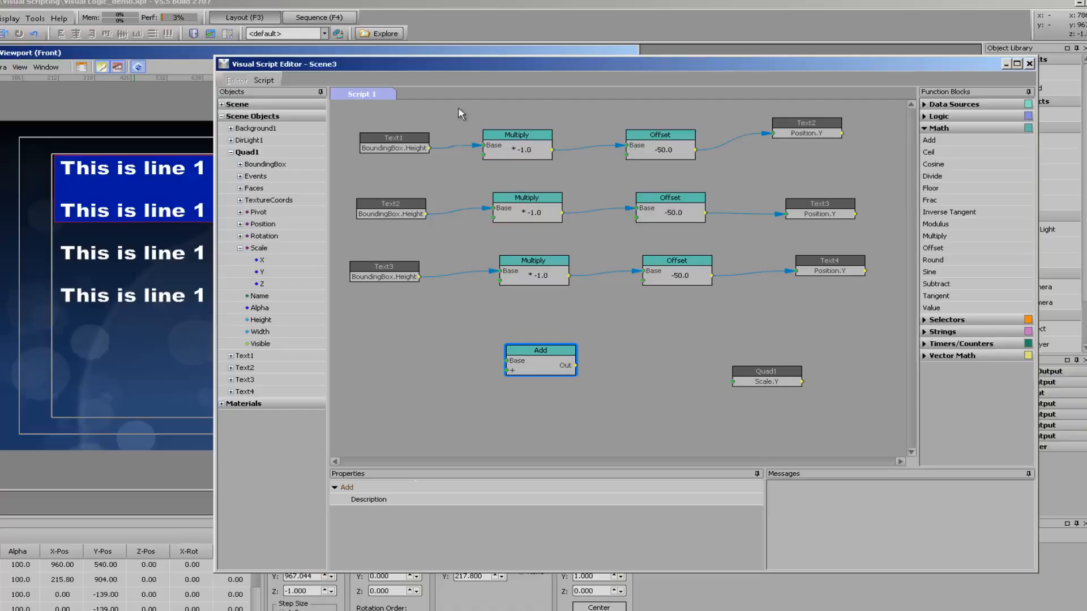
pyautogui.moveTo(431, 153)
pyautogui.moveTo(441, 163); pyautogui.dragTo(476, 313)
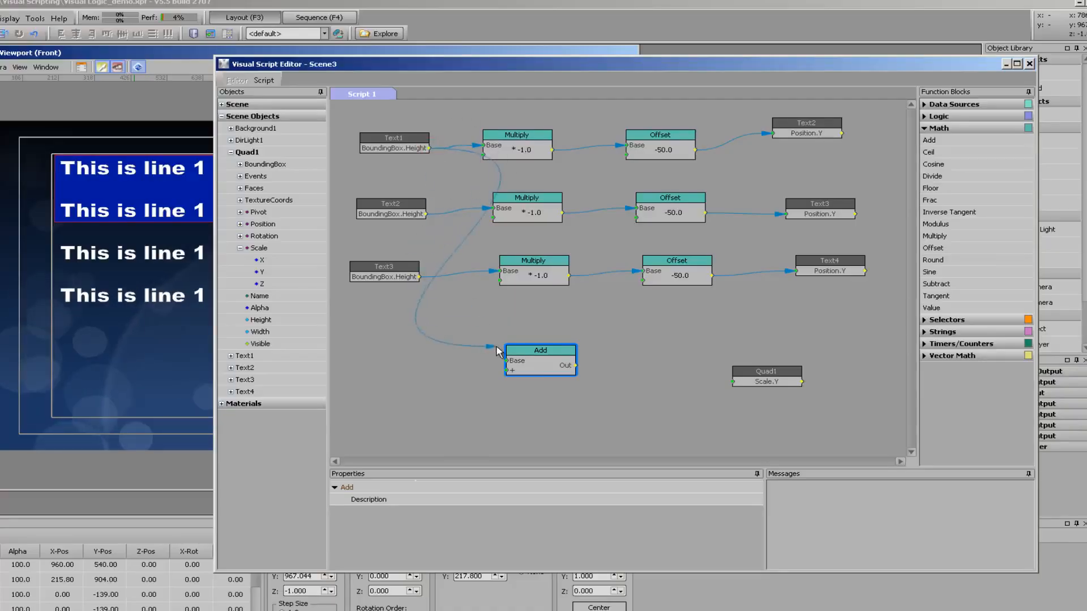
pyautogui.moveTo(508, 367); pyautogui.dragTo(515, 371)
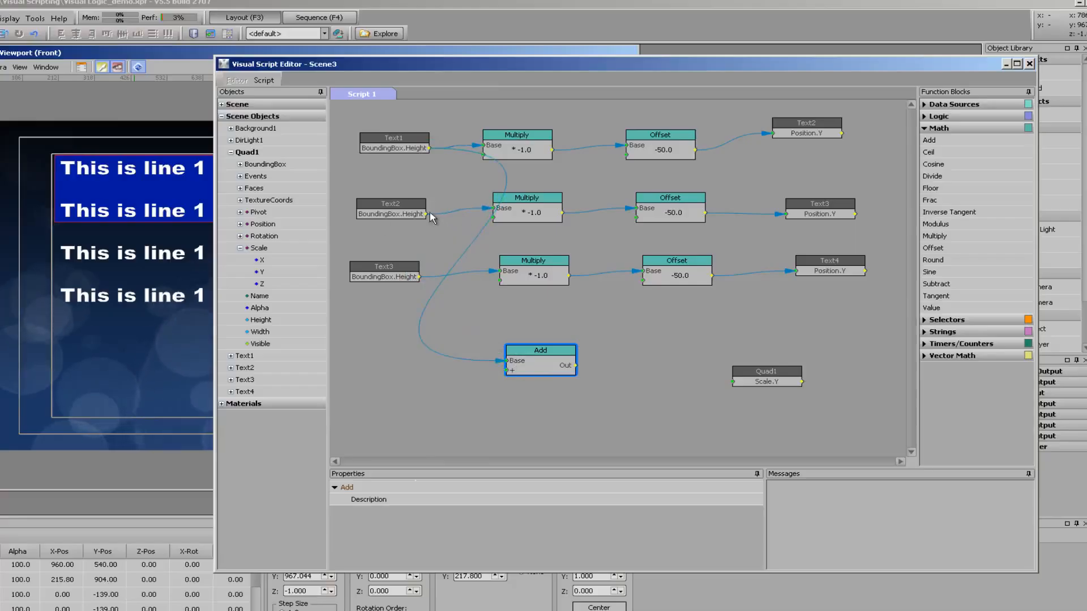
pyautogui.moveTo(427, 212); pyautogui.dragTo(506, 374)
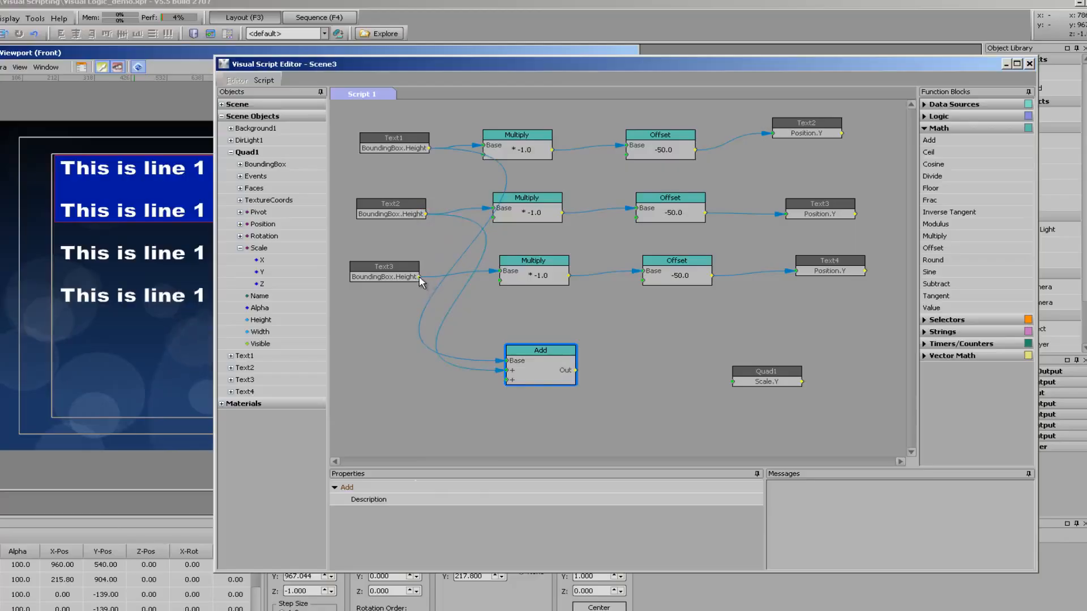
pyautogui.moveTo(443, 359); pyautogui.dragTo(509, 385)
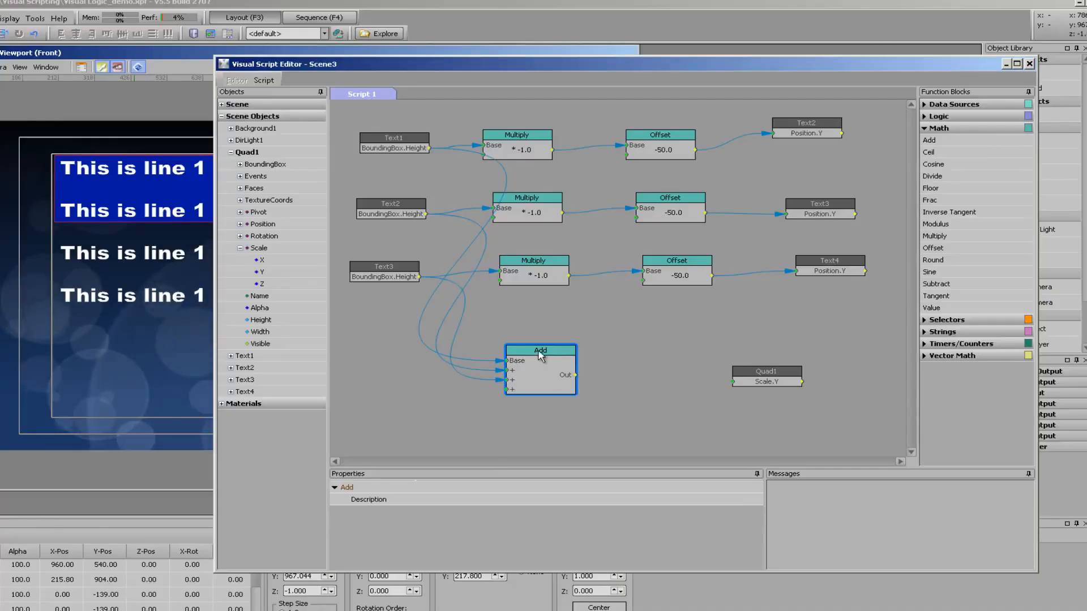
pyautogui.moveTo(540, 355); pyautogui.dragTo(579, 340)
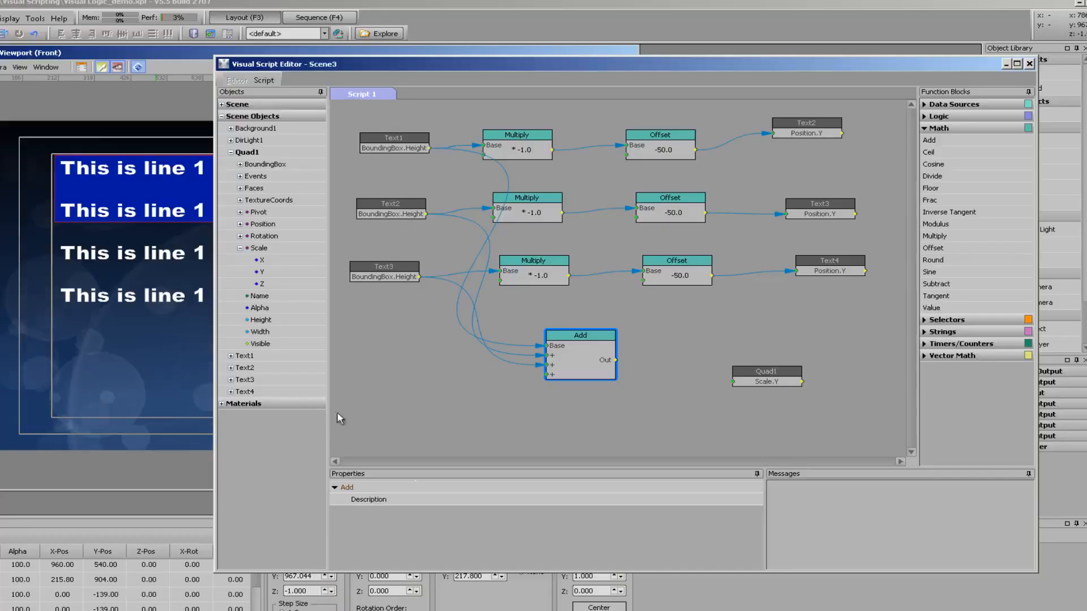
# Feed Text4's bounding box height into the Add block, connect its output to Quad1's Scale.Y, and close the script editor.
pyautogui.click(231, 392)
pyautogui.click(240, 395)
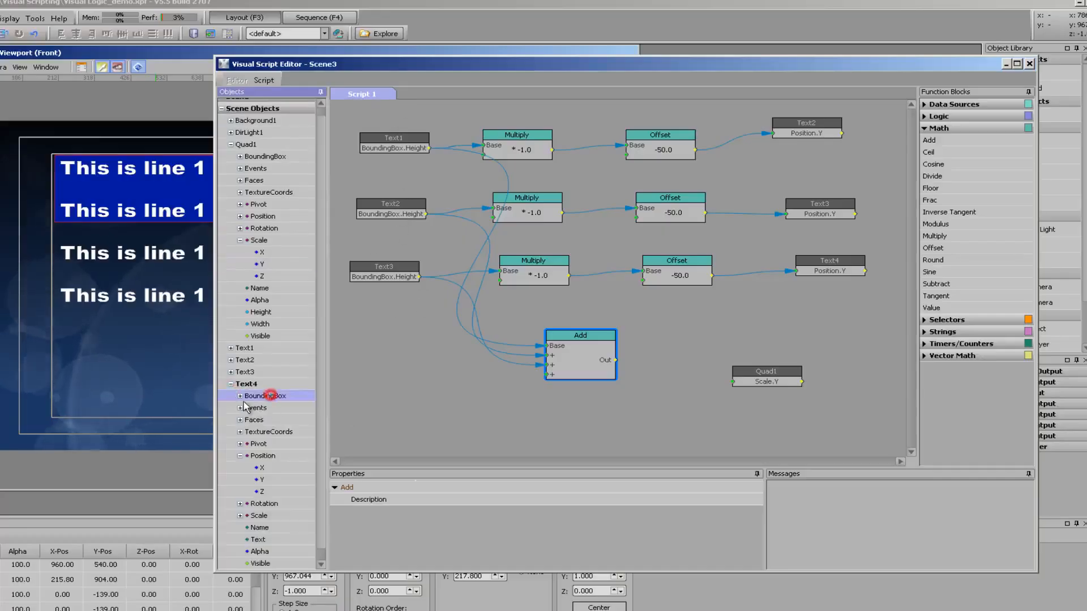
pyautogui.moveTo(266, 420); pyautogui.dragTo(532, 388)
pyautogui.moveTo(419, 333); pyautogui.dragTo(410, 345)
pyautogui.click(592, 336)
pyautogui.moveTo(592, 337); pyautogui.dragTo(731, 382)
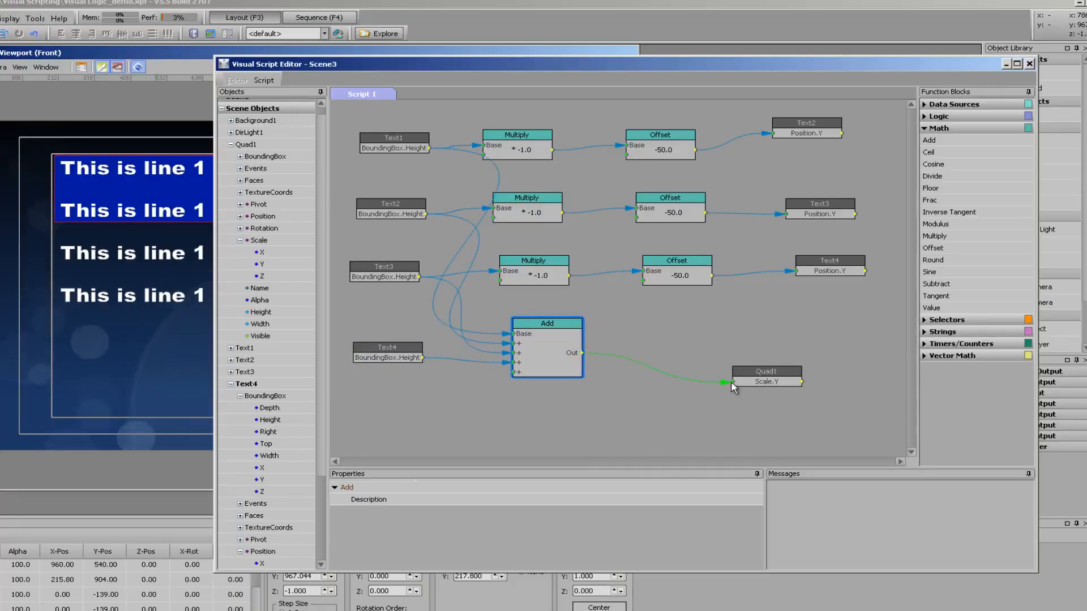
pyautogui.click(1030, 64)
# Test the quad's automatic height by adding an extra row to Text3 and deleting it again.
pyautogui.click(203, 253)
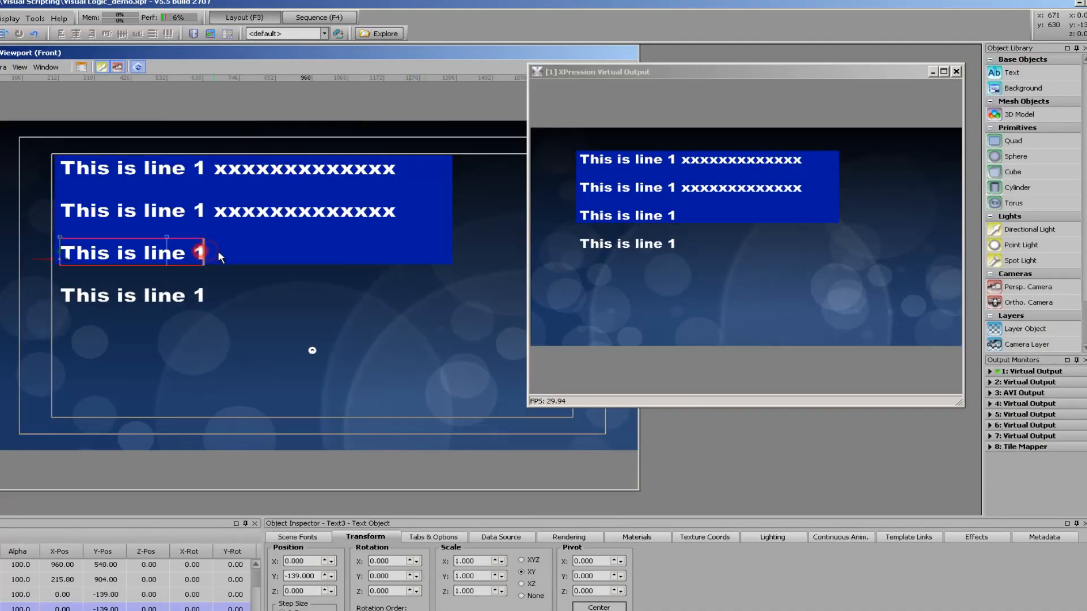
pyautogui.press('Return')
pyautogui.press('BackSpace')
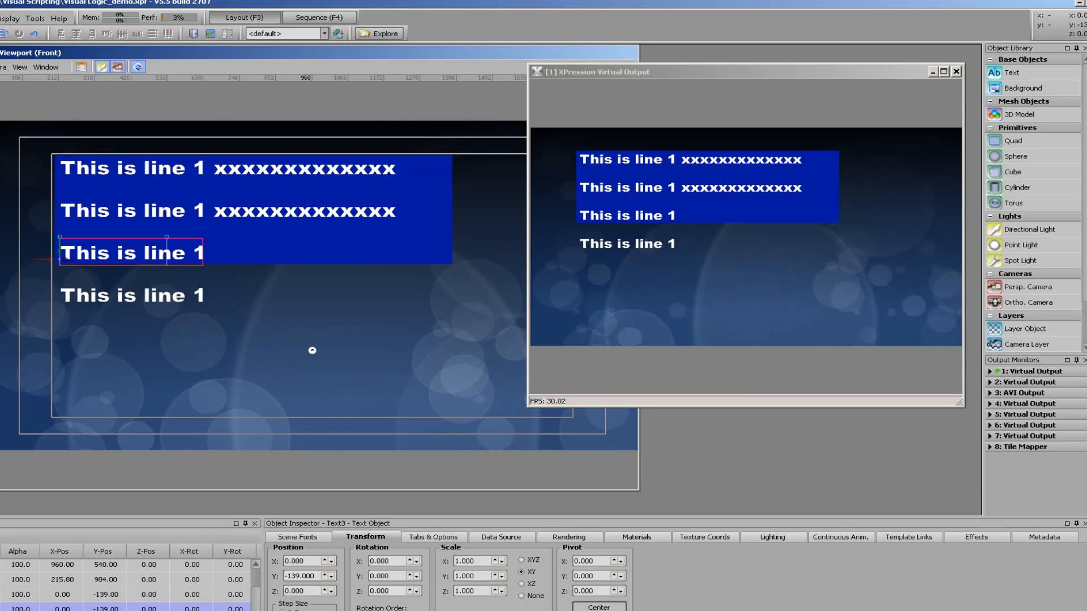
# Insert an Offset block between the Add block and Quad1's Scale.Y in Scene3's visual script.
pyautogui.click(81, 68)
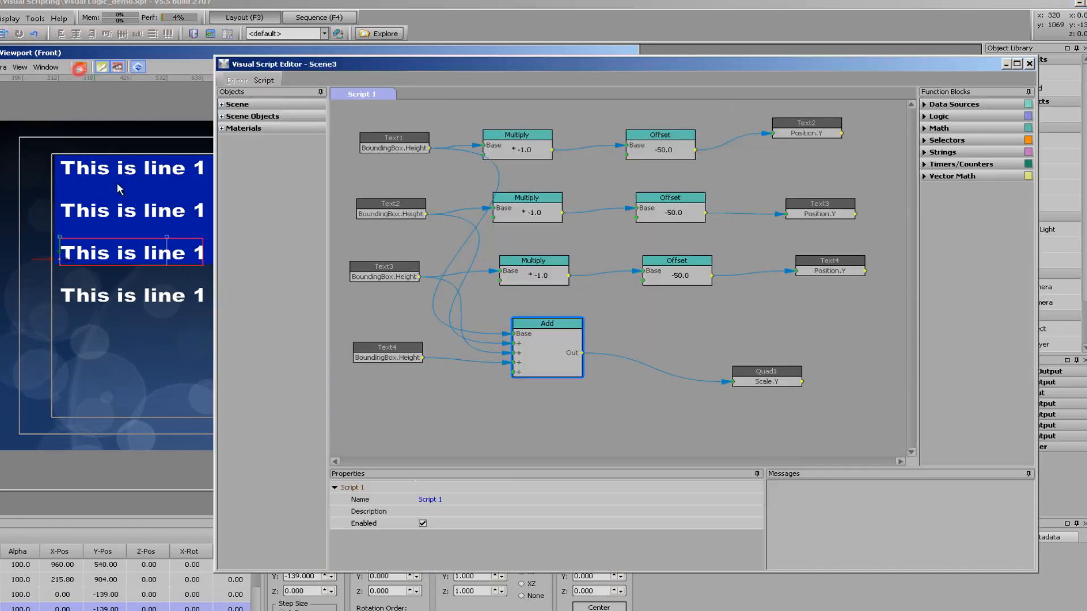
pyautogui.moveTo(723, 64); pyautogui.dragTo(661, 52)
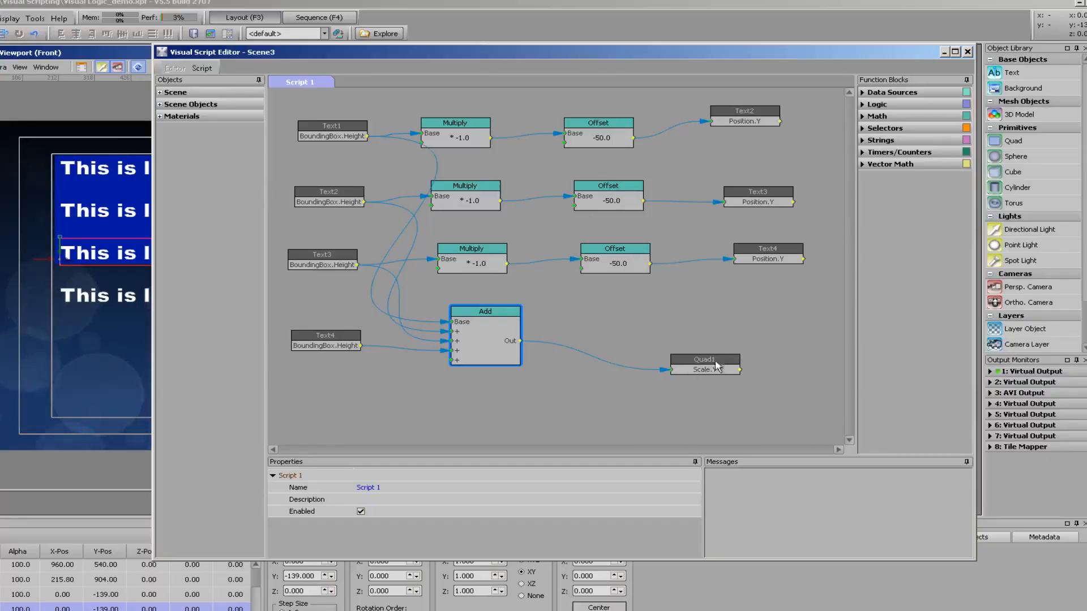
pyautogui.click(863, 117)
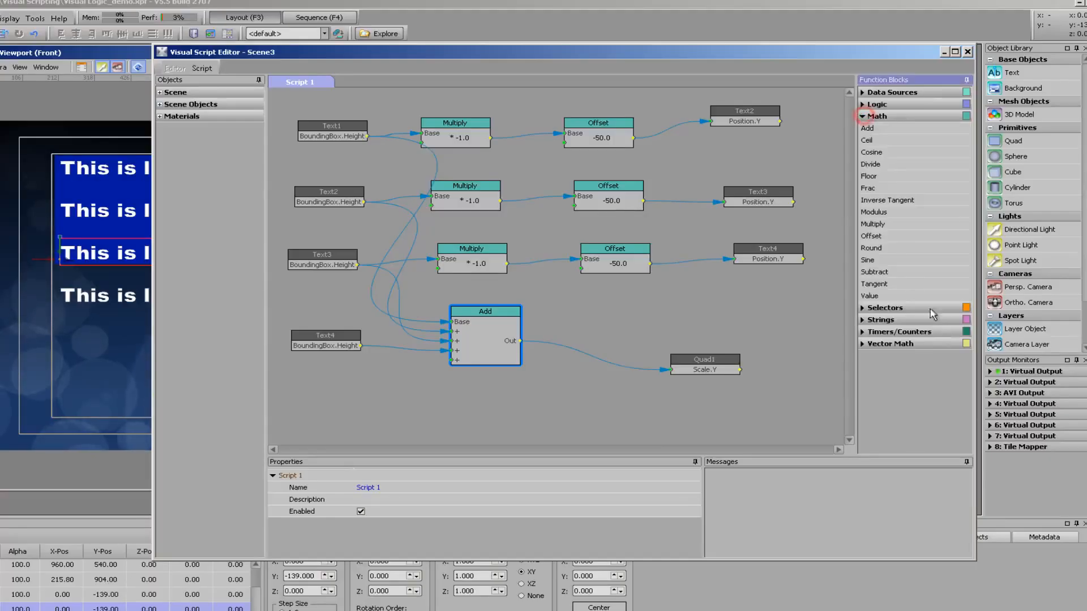
pyautogui.click(886, 236)
pyautogui.moveTo(898, 244); pyautogui.dragTo(587, 314)
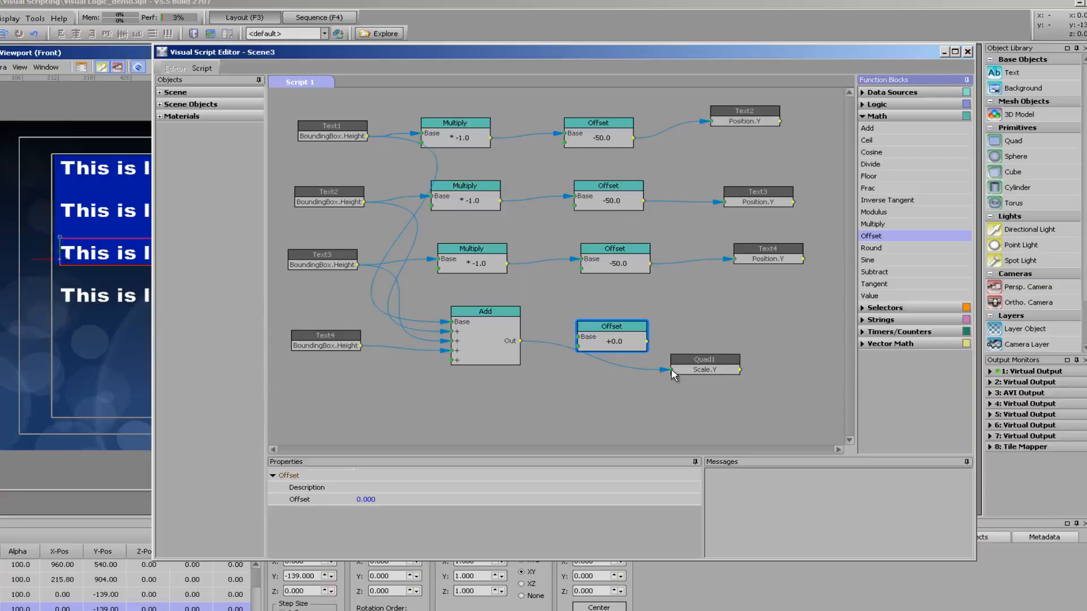
pyautogui.moveTo(674, 373); pyautogui.dragTo(577, 338)
pyautogui.moveTo(721, 364); pyautogui.dragTo(780, 340)
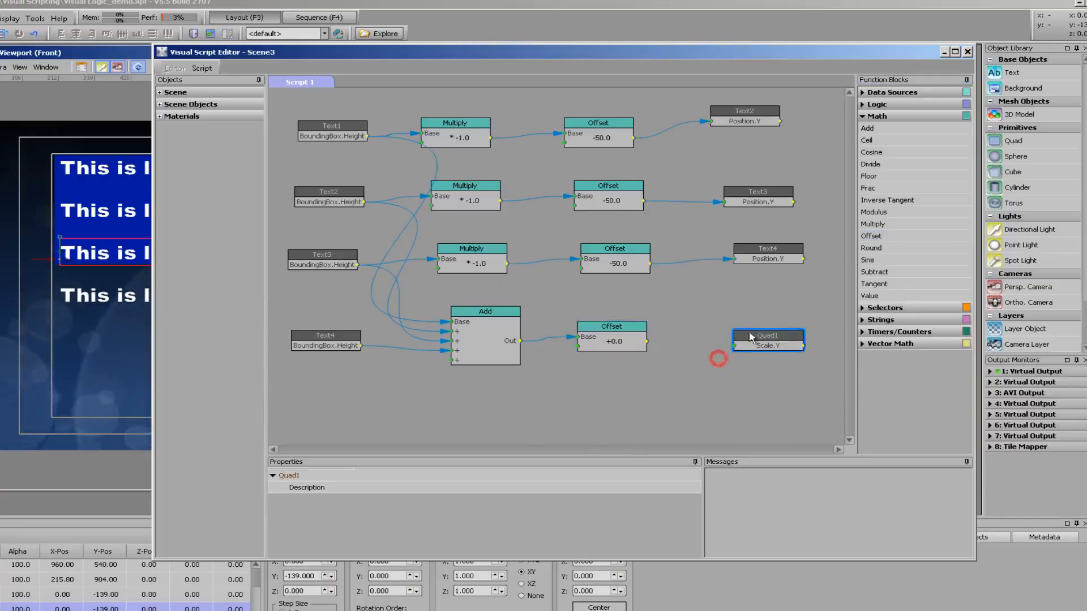
pyautogui.moveTo(626, 325); pyautogui.dragTo(731, 347)
pyautogui.moveTo(631, 335); pyautogui.dragTo(631, 323)
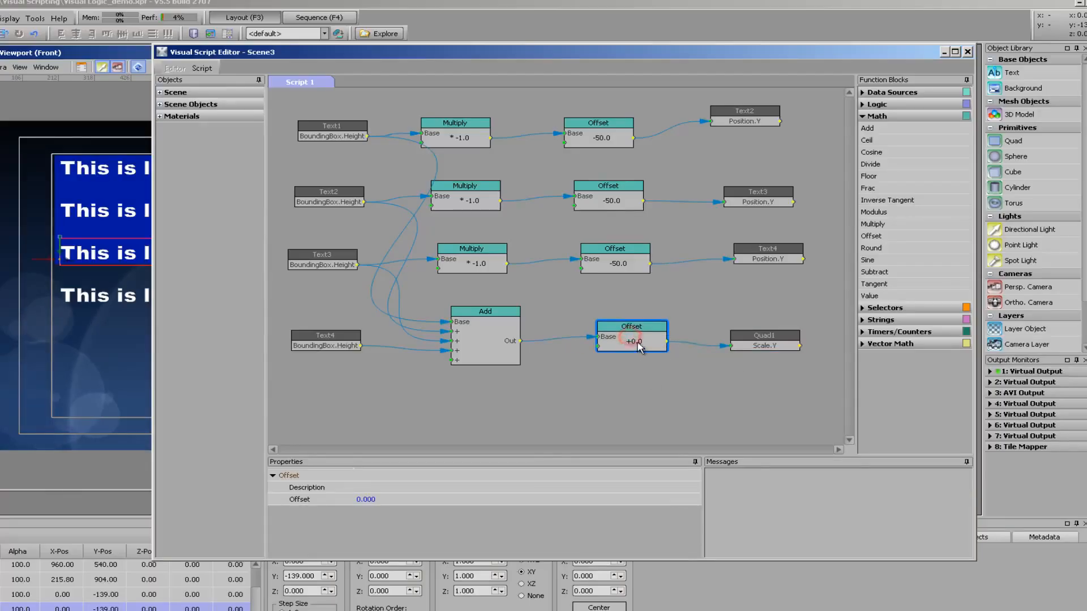
# Set the new Offset block to 150 so the quad covers all four text lines, and close the script editor.
pyautogui.click(367, 499)
pyautogui.write('37')
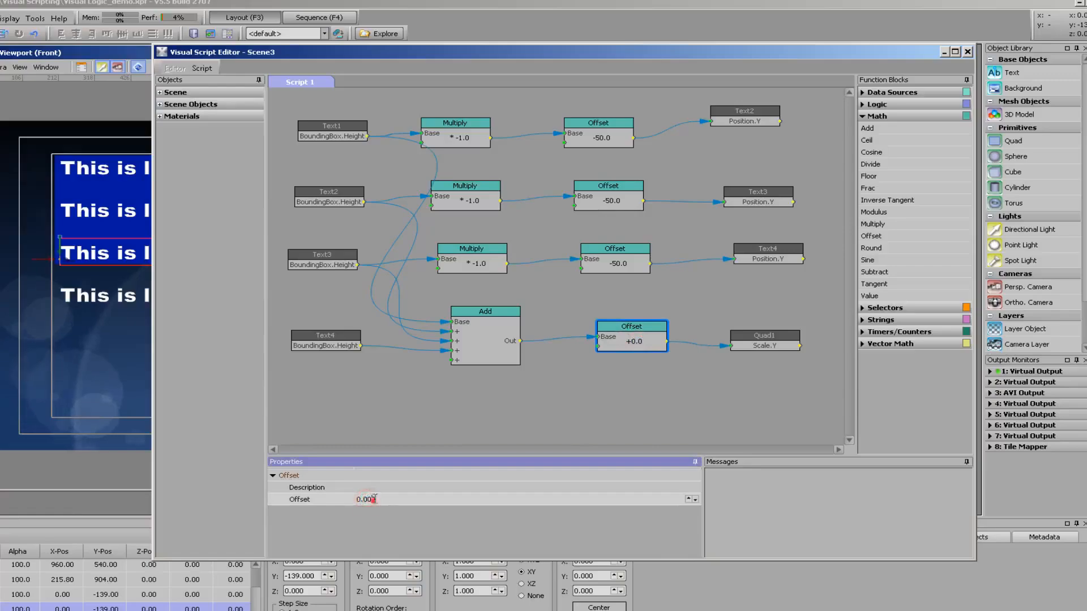
pyautogui.press('Return')
pyautogui.scroll(17, 374, 498)
pyautogui.moveTo(364, 52); pyautogui.dragTo(585, 80)
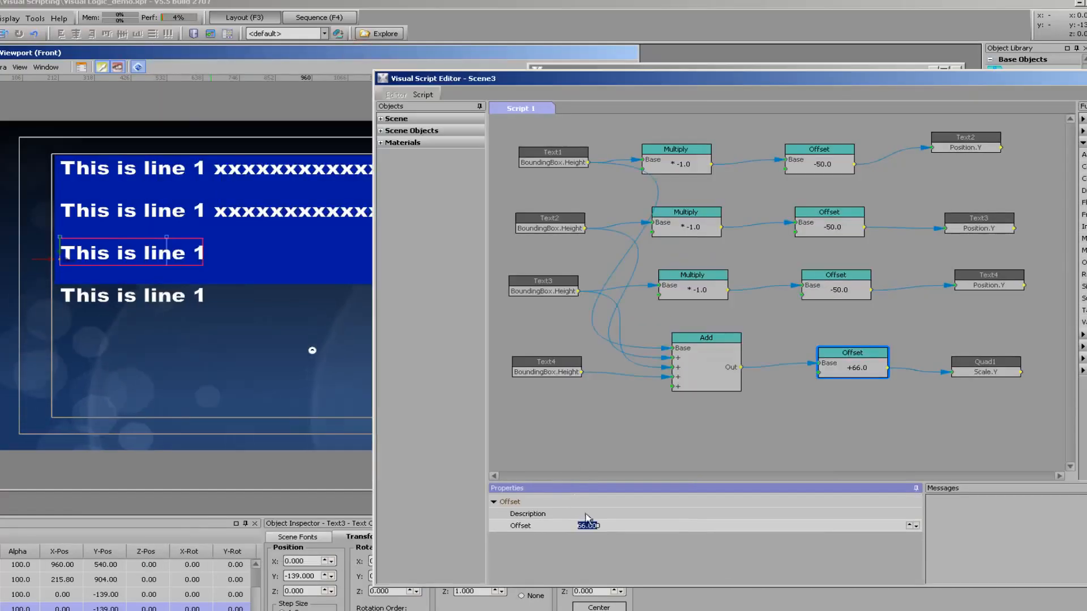
pyautogui.scroll(20, 589, 525)
pyautogui.scroll(20, 589, 526)
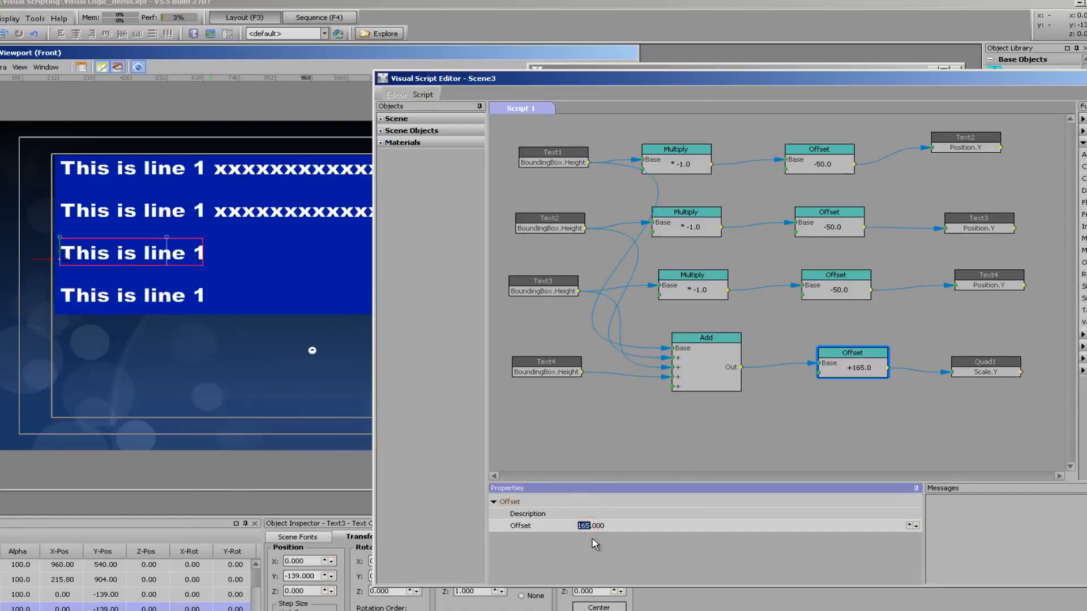
pyautogui.scroll(-2, 590, 526)
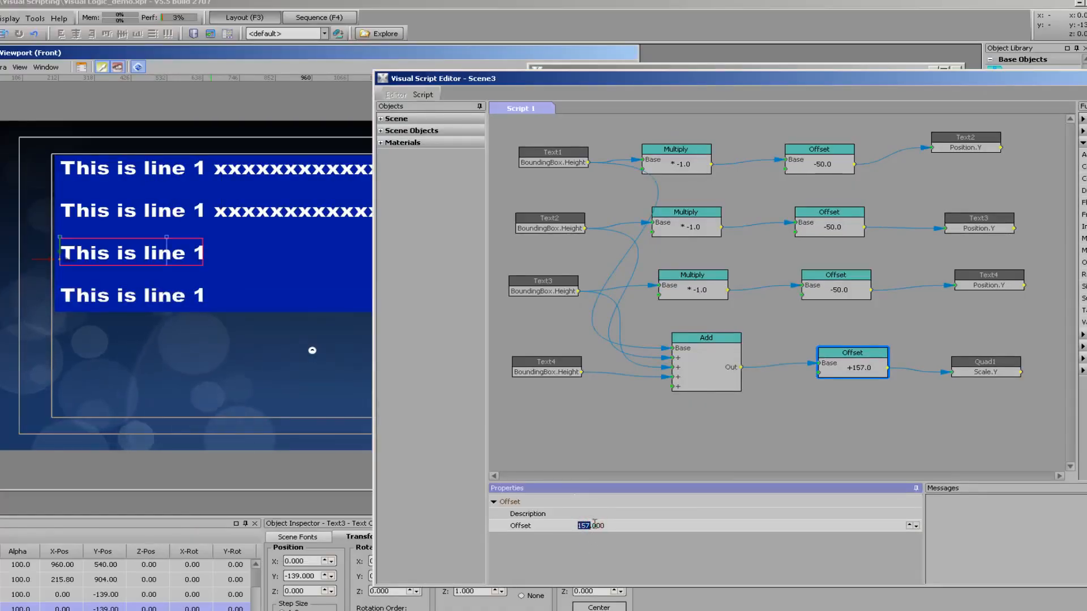
pyautogui.doubleClick(600, 526)
pyautogui.write('150')
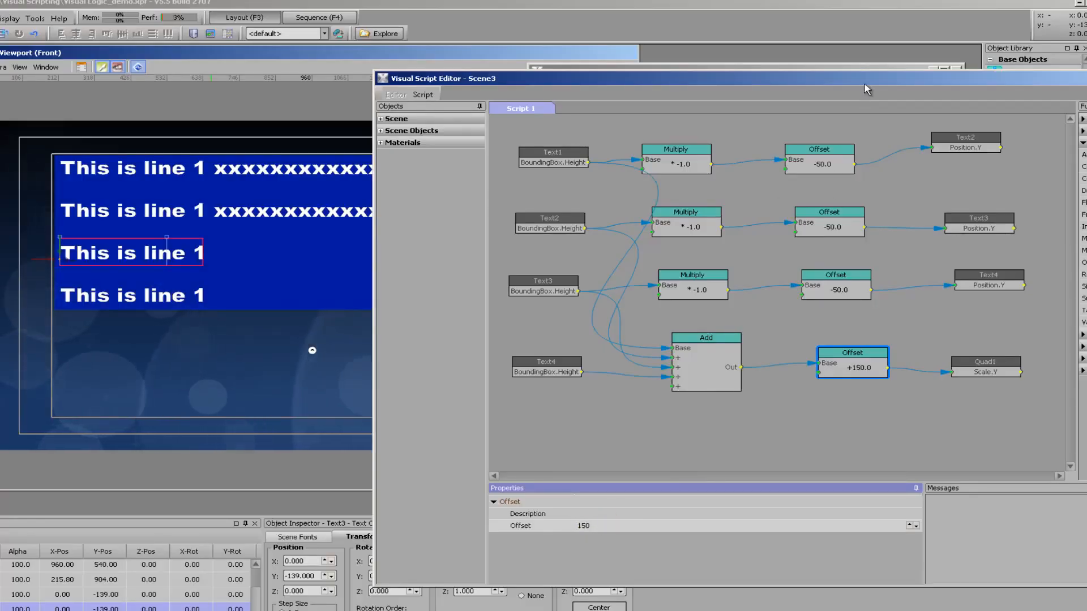
pyautogui.moveTo(863, 83); pyautogui.dragTo(665, 86)
pyautogui.click(990, 82)
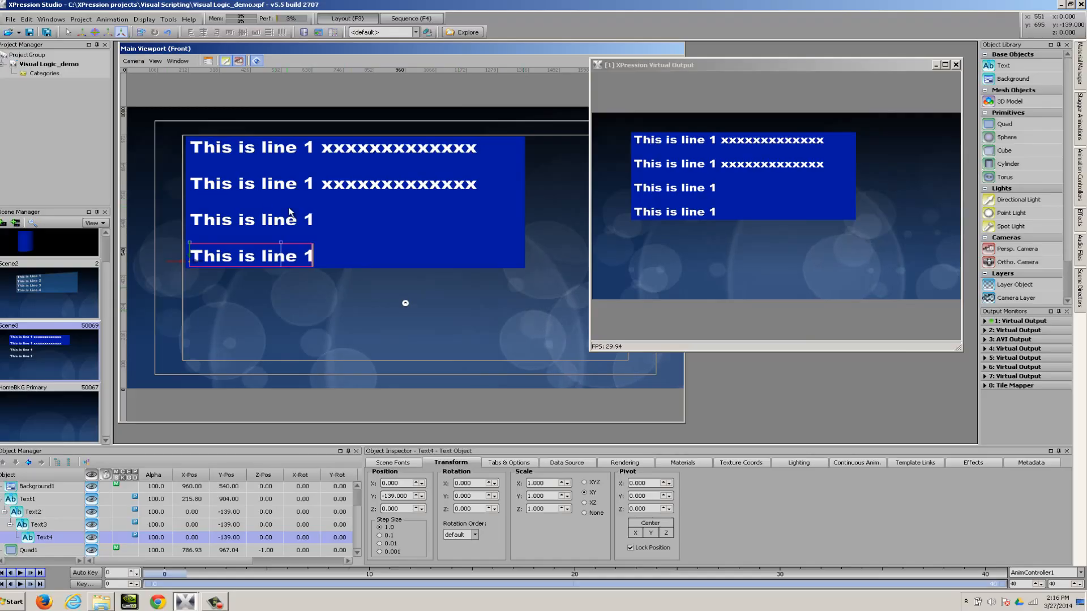
# Check that the quad follows the text height by adding two blank rows to Text3 and removing them.
pyautogui.click(308, 222)
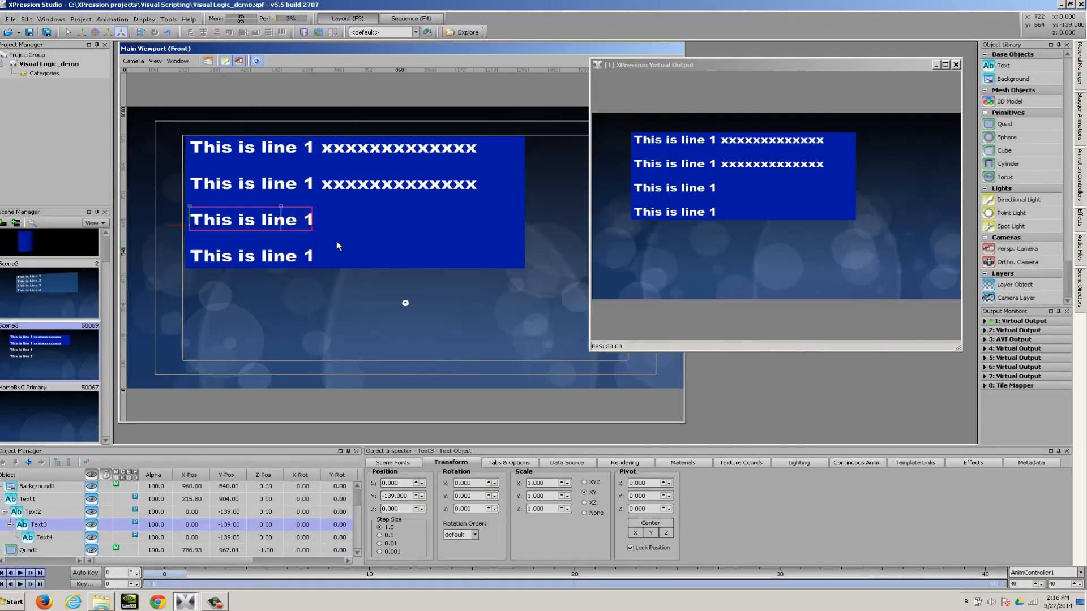
pyautogui.press('Return')
pyautogui.press('Return')
pyautogui.press('BackSpace')
pyautogui.press('BackSpace')
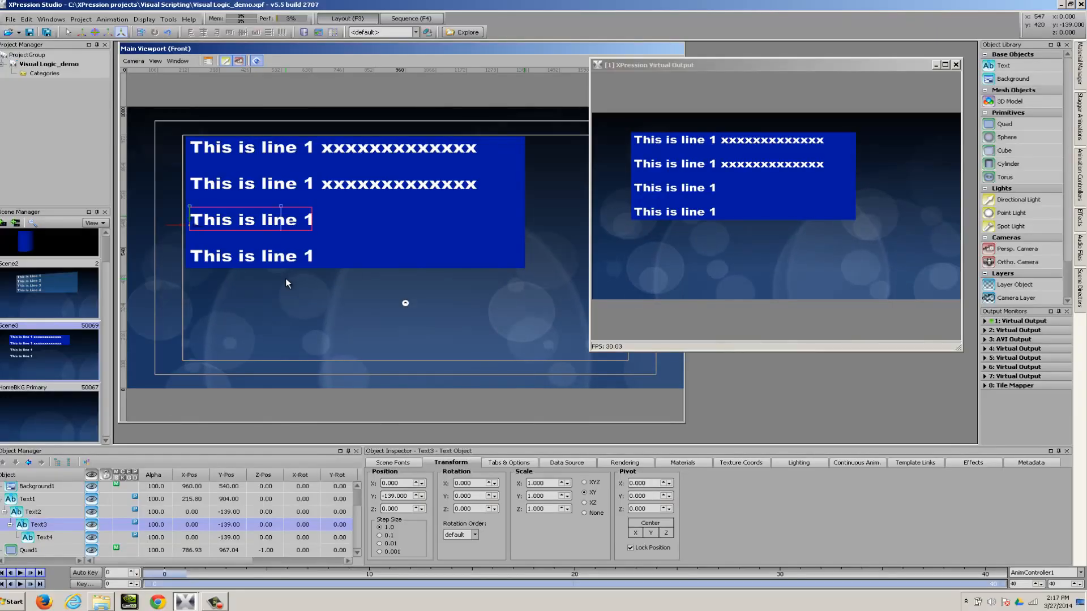
# Reposition the virtual output window slightly and enlarge it.
pyautogui.moveTo(769, 65); pyautogui.dragTo(755, 56)
pyautogui.moveTo(951, 343); pyautogui.dragTo(969, 391)
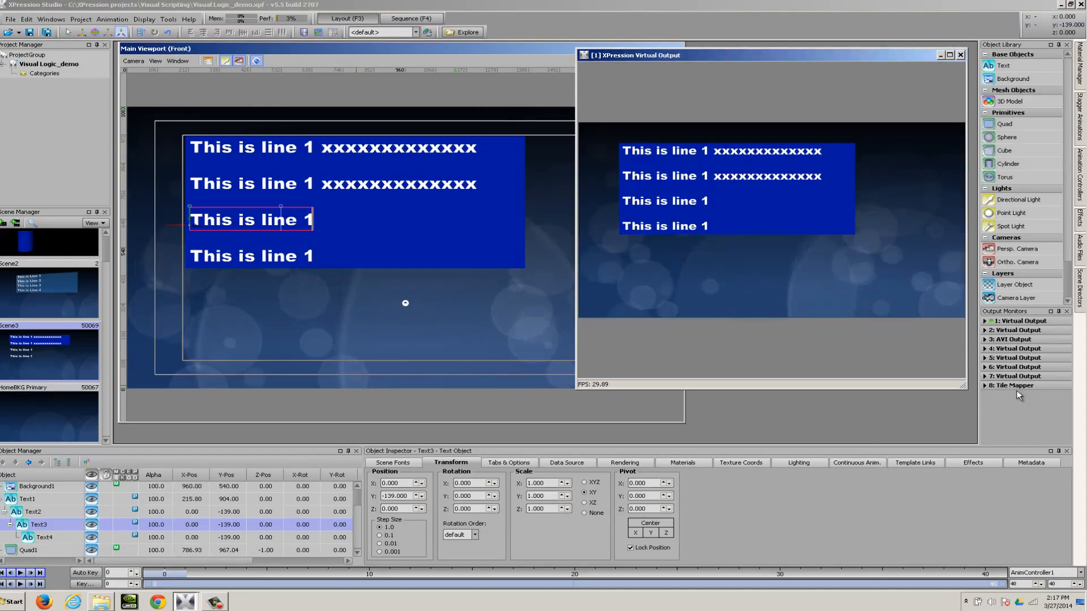